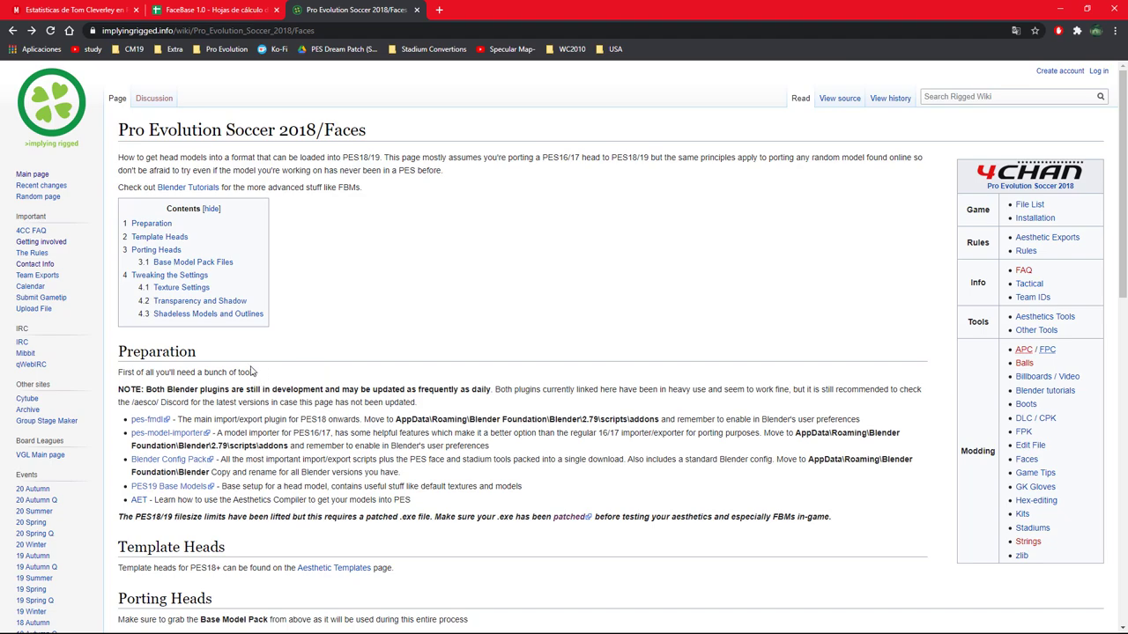
Read the pes-fmdl plugin entry in the wiki's Preparation section, including its add-on folder path.
{"action": "scroll", "coordinate": [256, 371], "scroll_direction": "down", "scroll_amount": 1}
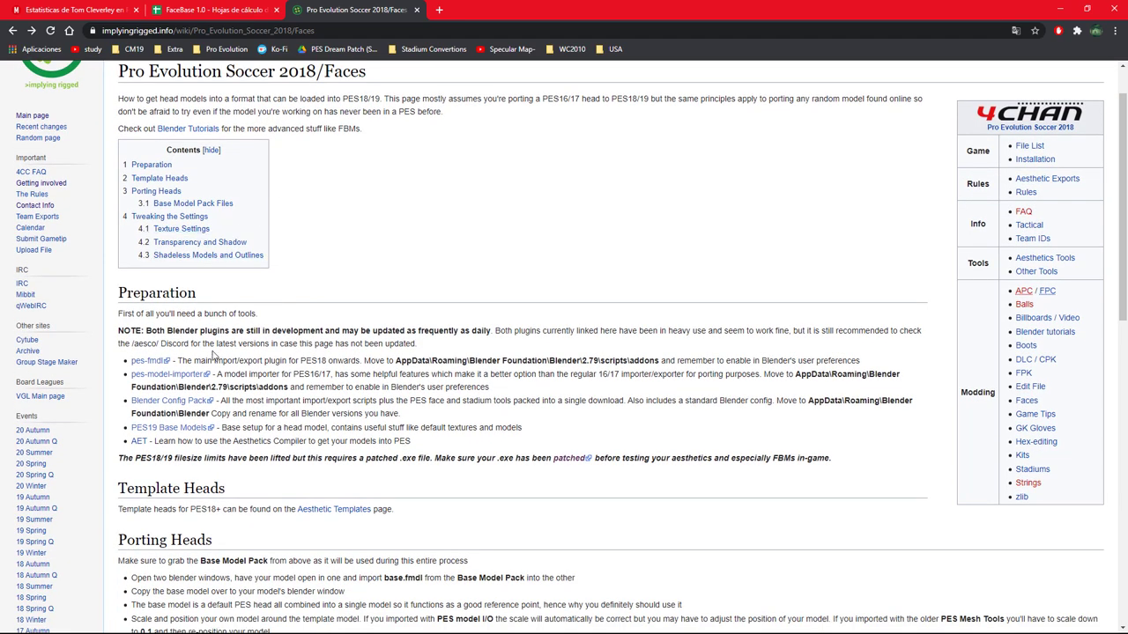
{"action": "left_click_drag", "start_coordinate": [179, 361], "coordinate": [203, 359]}
{"action": "left_click", "coordinate": [225, 360]}
{"action": "left_click_drag", "start_coordinate": [593, 361], "coordinate": [600, 361]}
{"action": "left_click", "coordinate": [609, 357]}
{"action": "left_click_drag", "start_coordinate": [217, 361], "coordinate": [453, 362]}
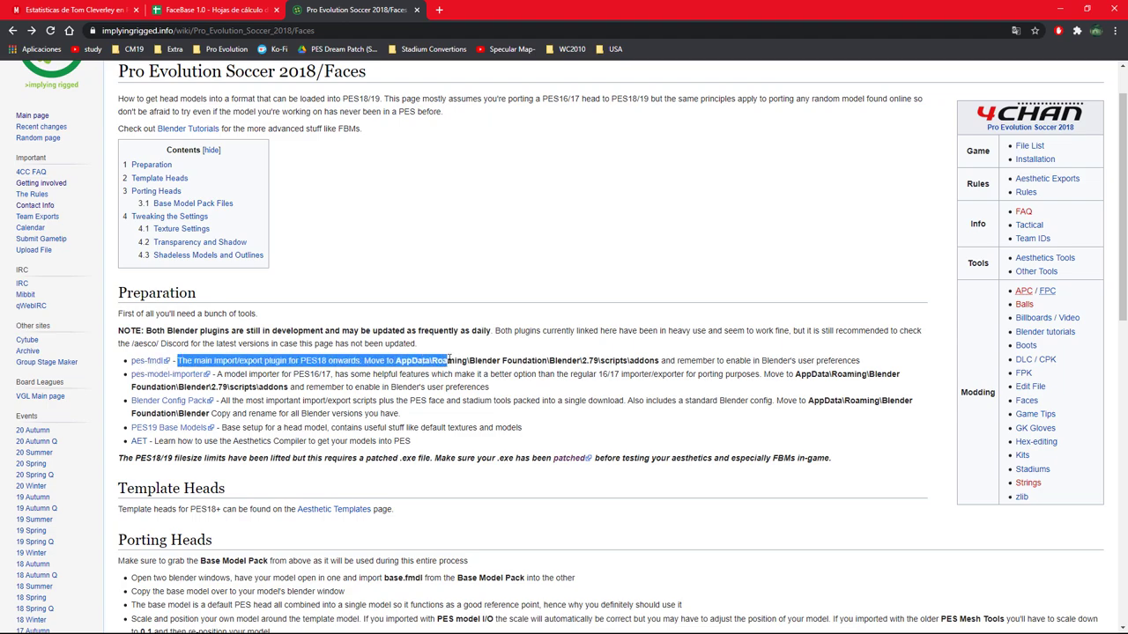
{"action": "left_click", "coordinate": [435, 363]}
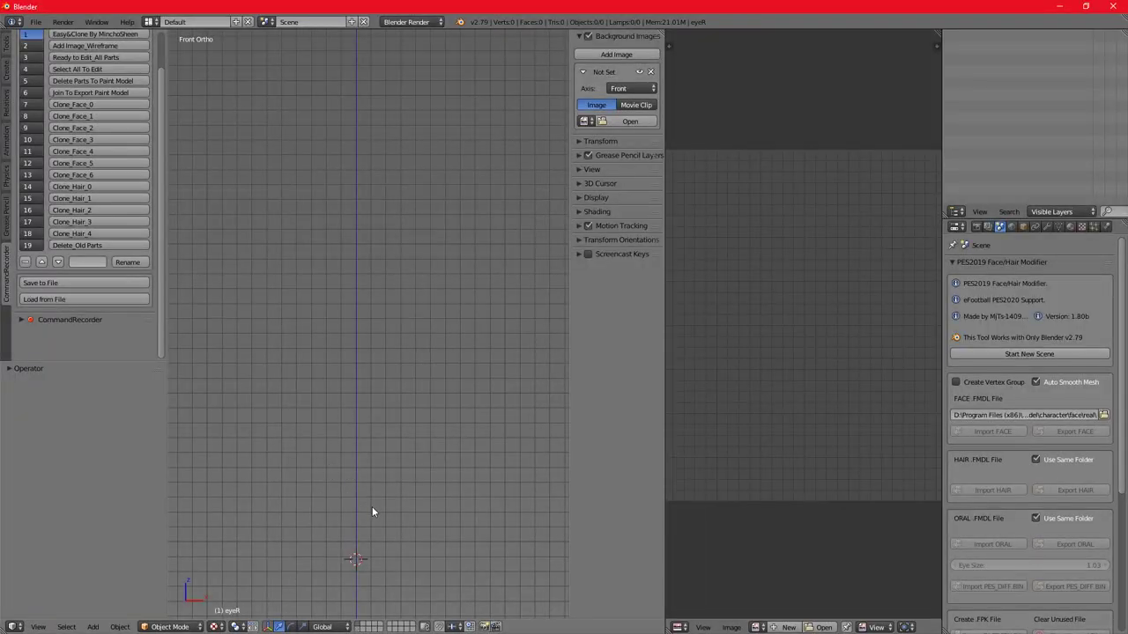
Switch to PES 2021 to view the player's in-game face, and minimize the game window.
{"action": "left_click", "coordinate": [37, 22]}
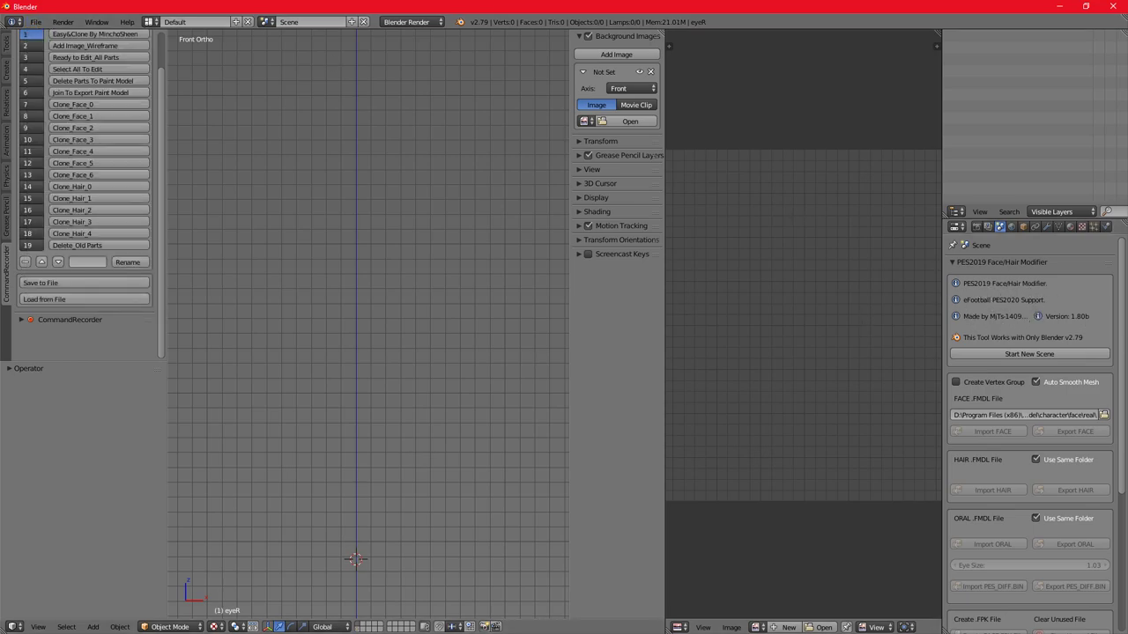
{"action": "key", "text": "super"}
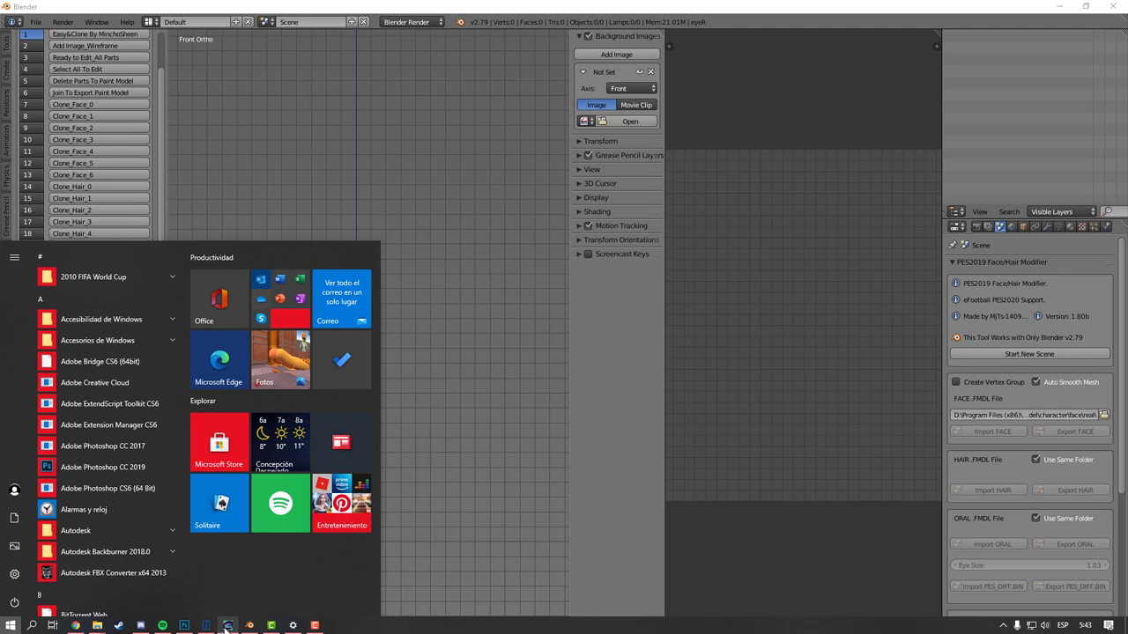
{"action": "left_click", "coordinate": [227, 625]}
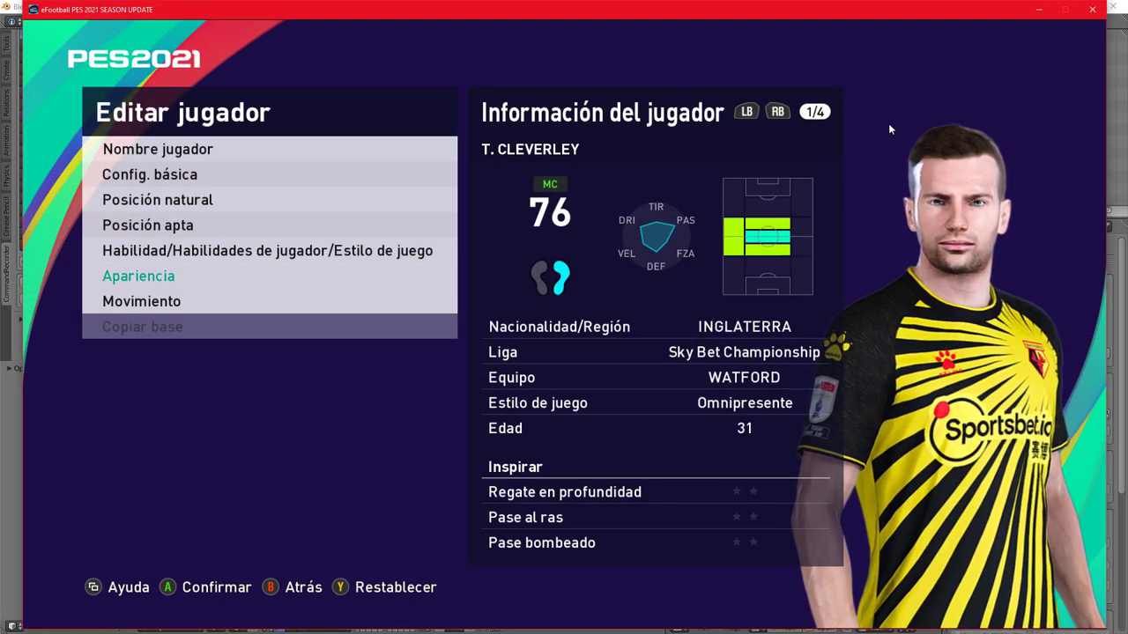
{"action": "left_click", "coordinate": [1040, 11]}
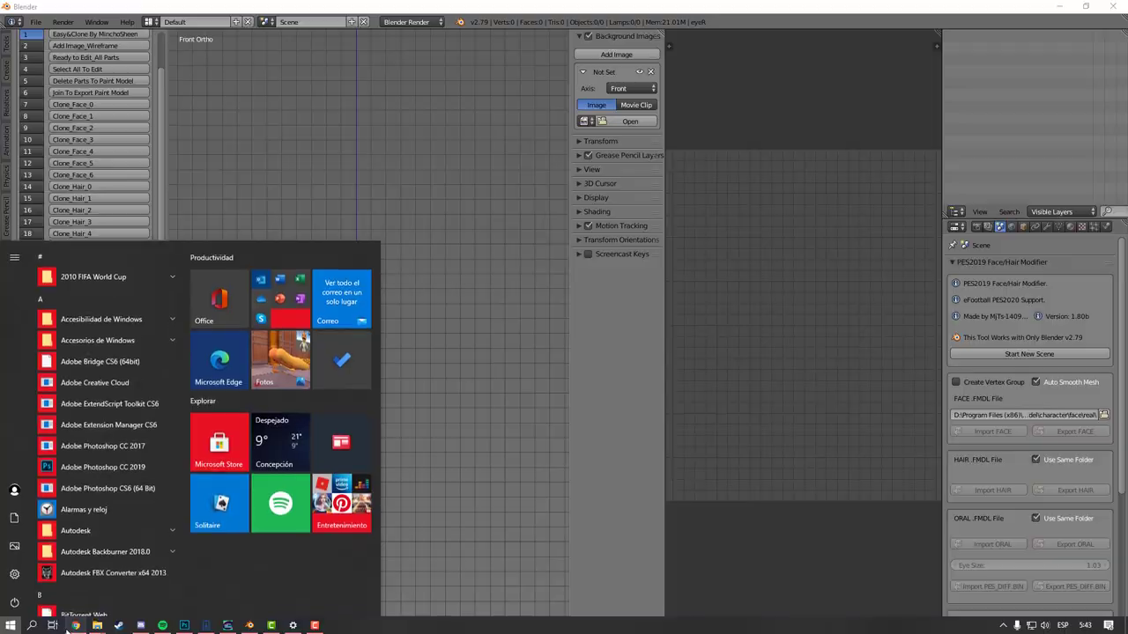
Switch to Chrome and view the FaceBase 1.0 spreadsheet to identify the base face.
{"action": "left_click", "coordinate": [75, 626]}
{"action": "left_click", "coordinate": [58, 7]}
{"action": "left_click", "coordinate": [205, 9]}
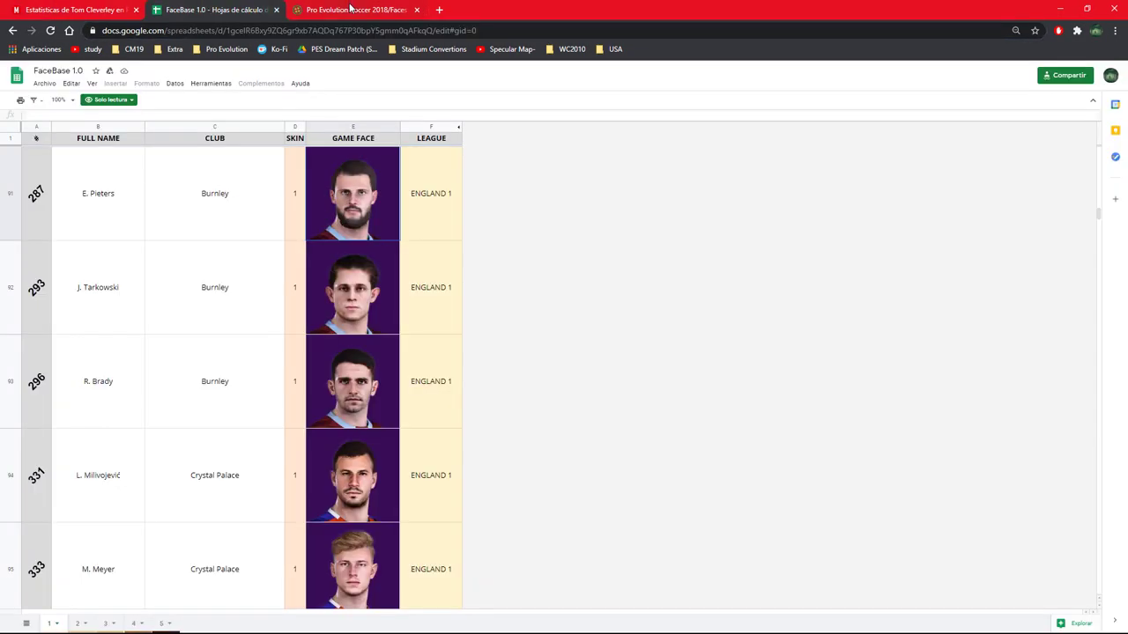
Switch to File Explorer and copy the 35086 folder from the Caras PES2021 search results into the BASE folder.
{"action": "key", "text": "super"}
{"action": "mouse_move", "coordinate": [99, 625]}
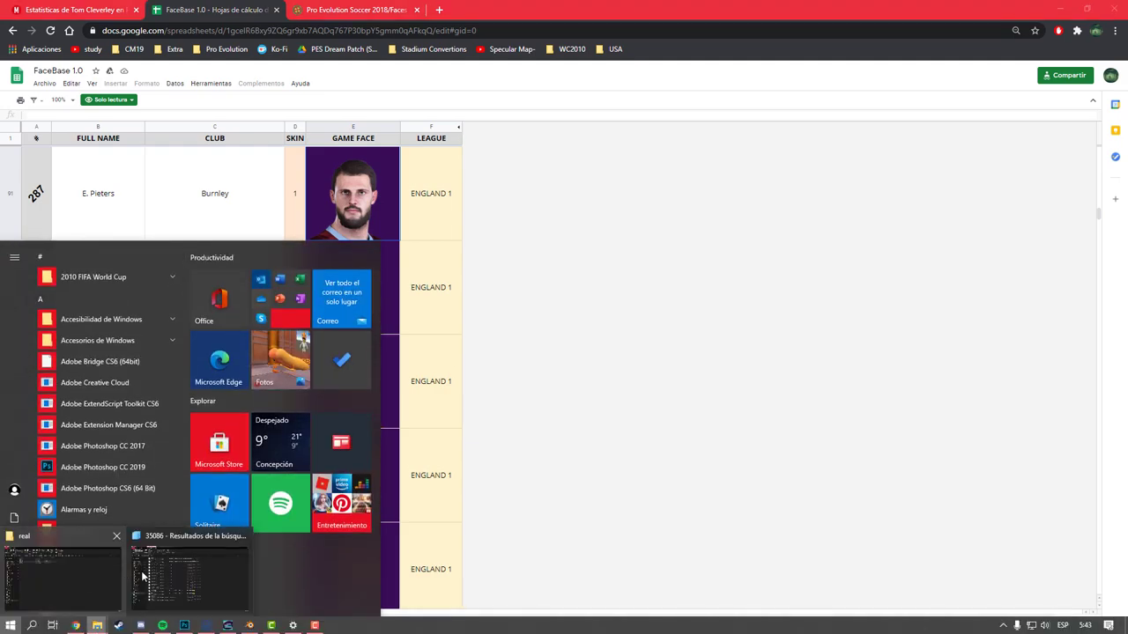
{"action": "left_click", "coordinate": [143, 575]}
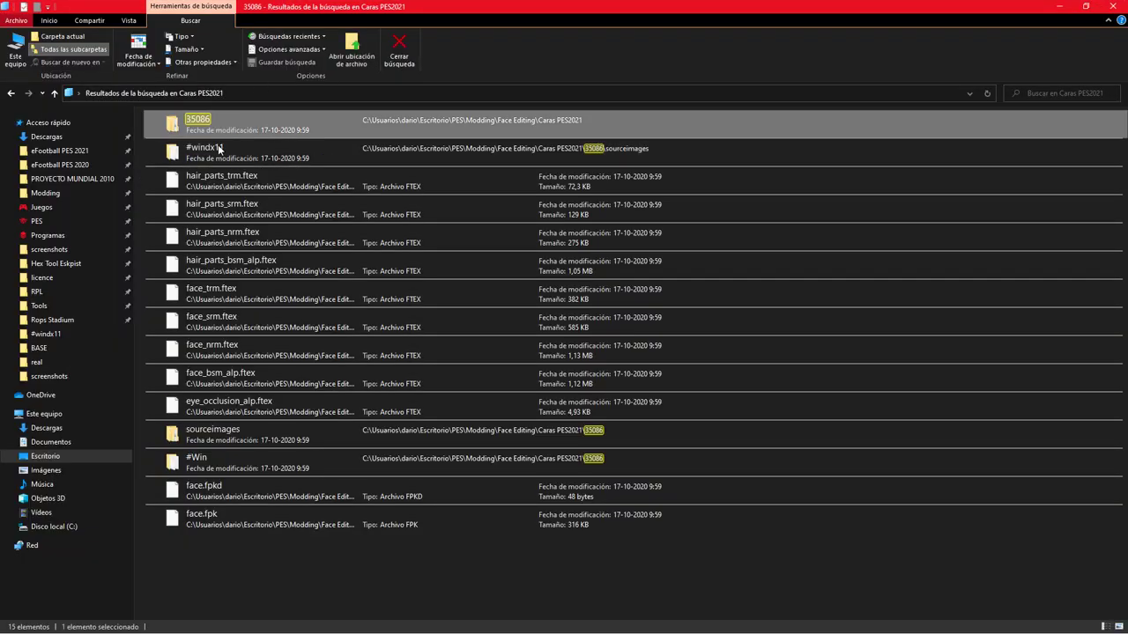
{"action": "key", "text": "super"}
{"action": "mouse_move", "coordinate": [97, 626]}
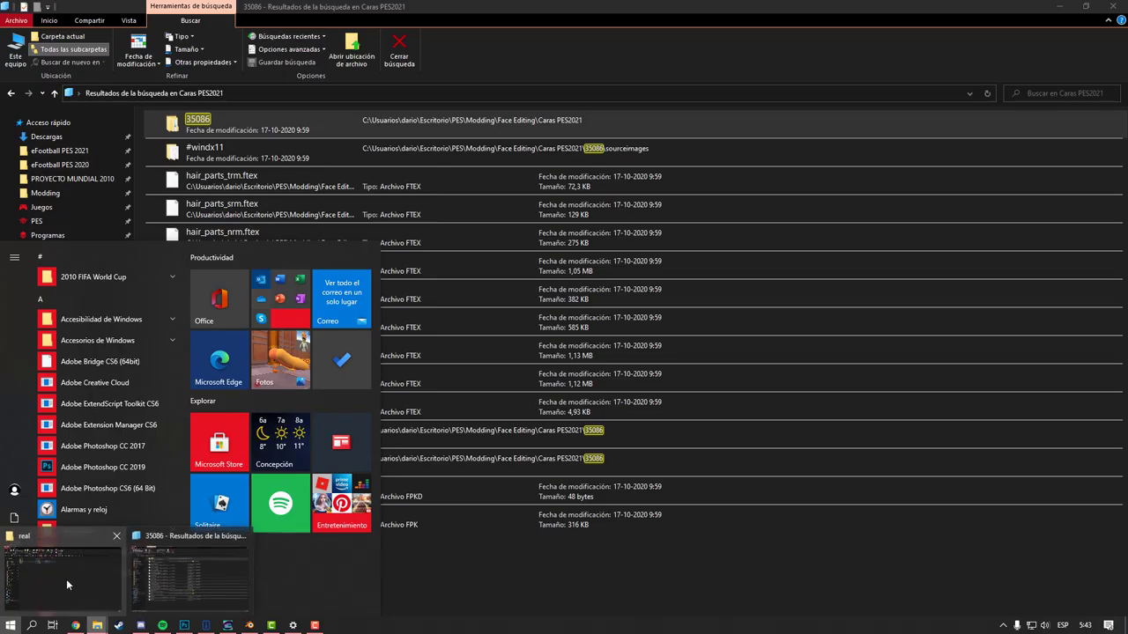
{"action": "left_click", "coordinate": [66, 578]}
{"action": "left_click", "coordinate": [44, 348]}
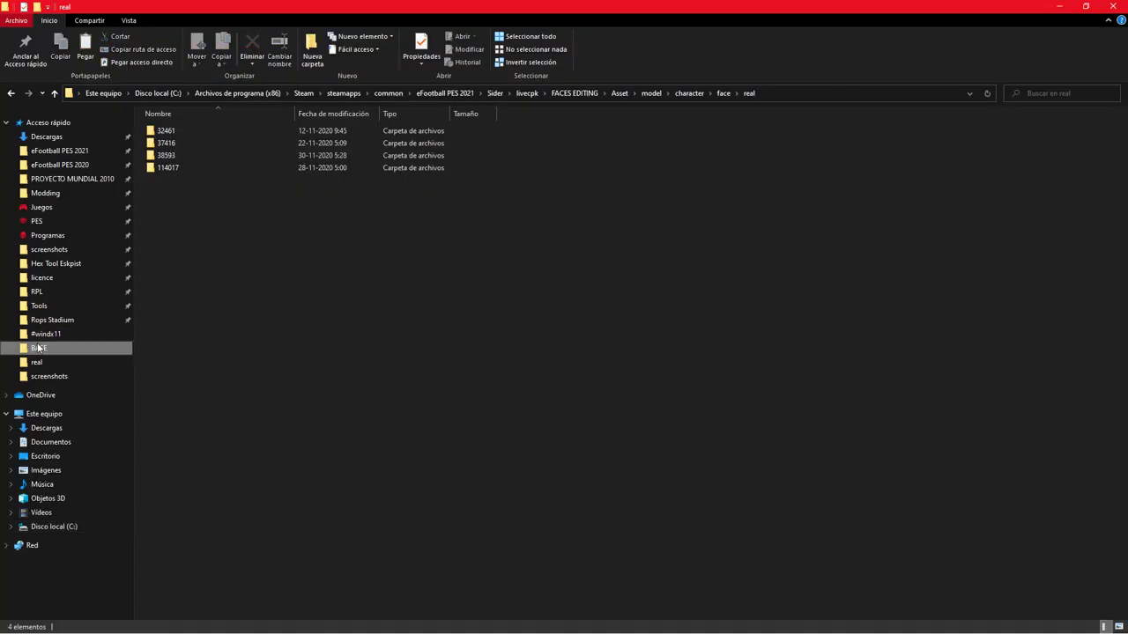
{"action": "key", "text": "ctrl+v"}
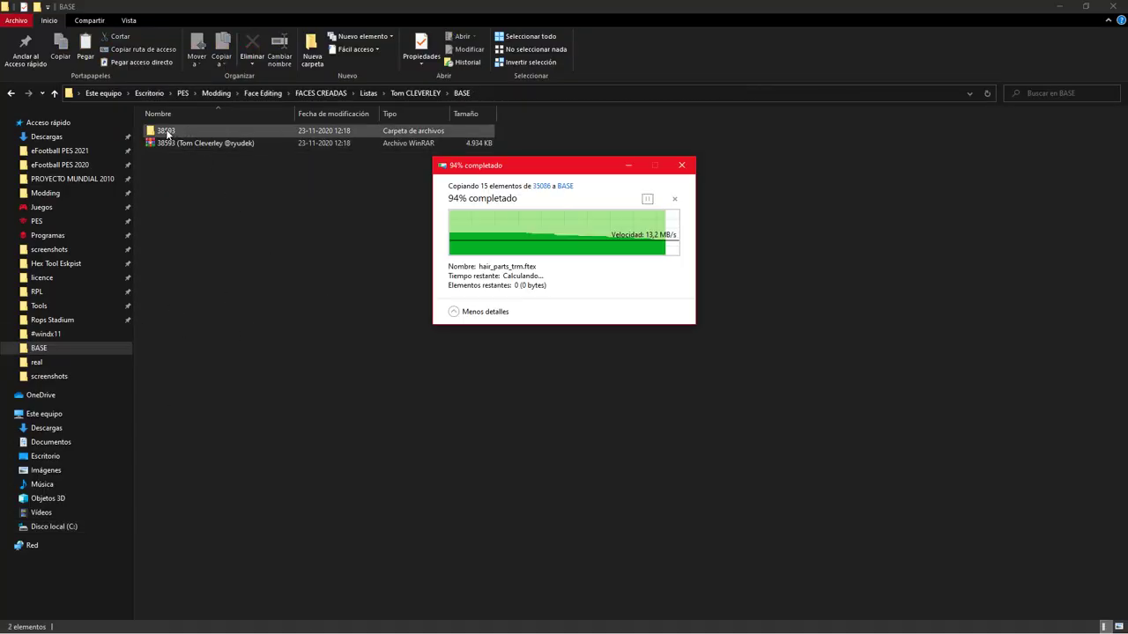
{"action": "left_click", "coordinate": [176, 134]}
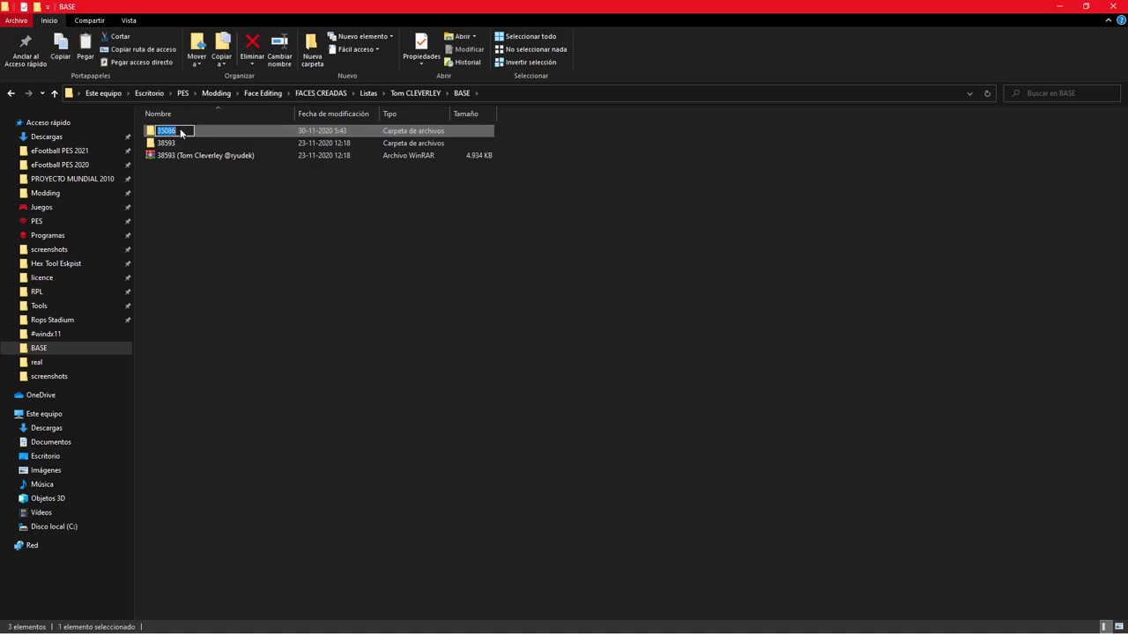
{"action": "type", "text": "Foster"}
{"action": "key", "text": "Return"}
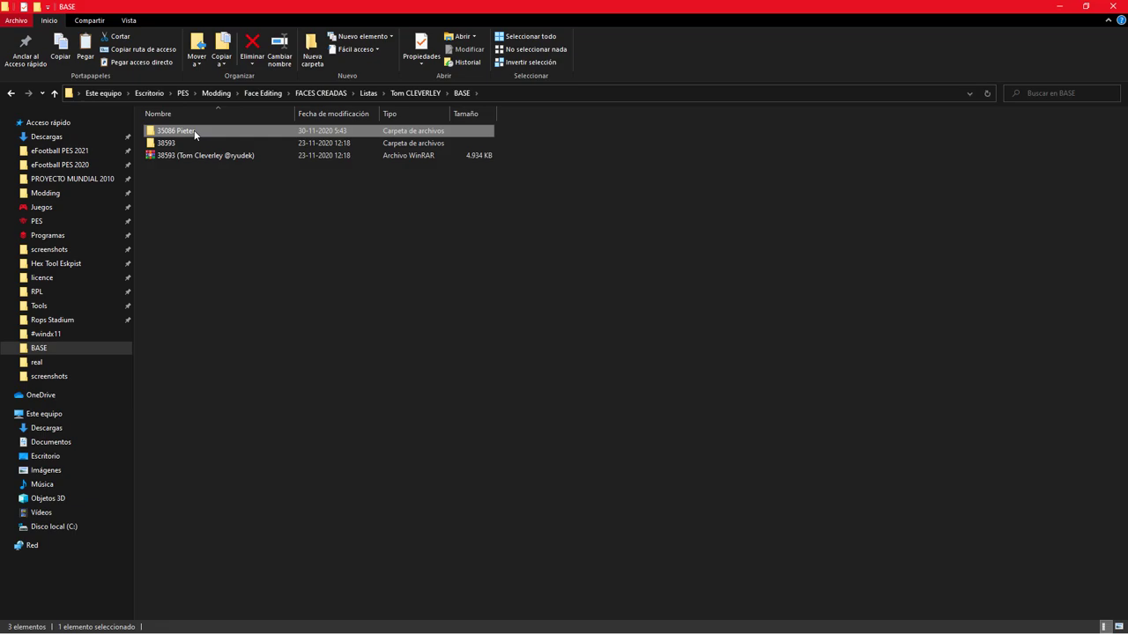
{"action": "left_click", "coordinate": [194, 134]}
{"action": "key", "text": "End"}
{"action": "type", "text": "s"}
{"action": "key", "text": "Return"}
Unpack face.fpk from the #Win folder of 35086 Pieters using PES Archive Tools.
{"action": "double_click", "coordinate": [246, 132]}
{"action": "double_click", "coordinate": [198, 133]}
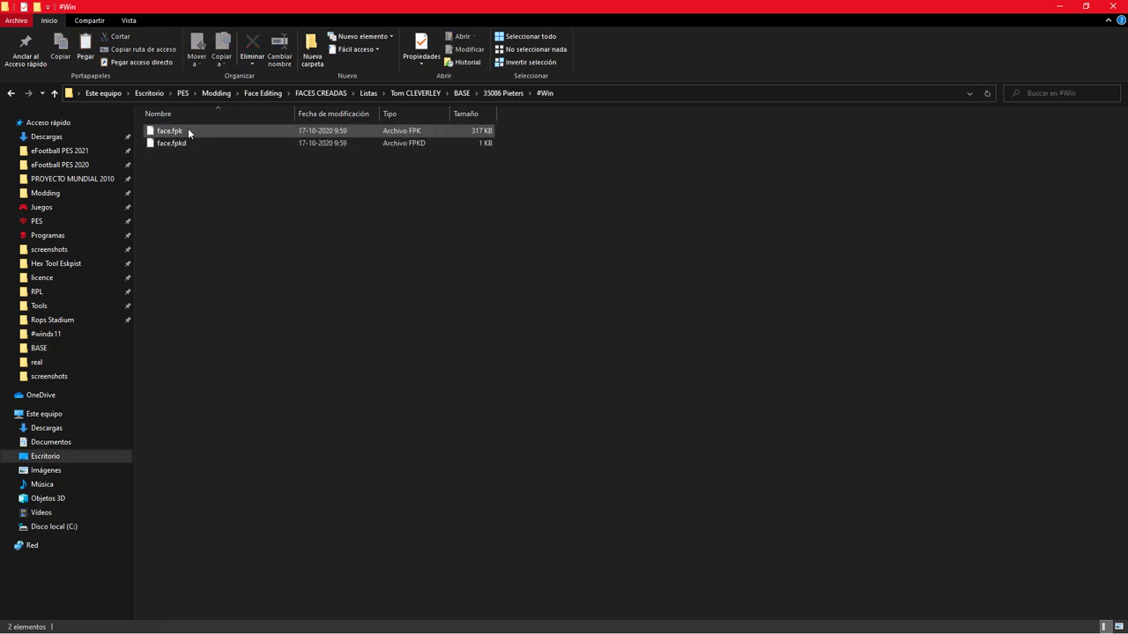
{"action": "left_click_drag", "start_coordinate": [256, 131], "coordinate": [394, 494]}
{"action": "key", "text": "super"}
{"action": "key", "text": "super"}
{"action": "left_click", "coordinate": [208, 625]}
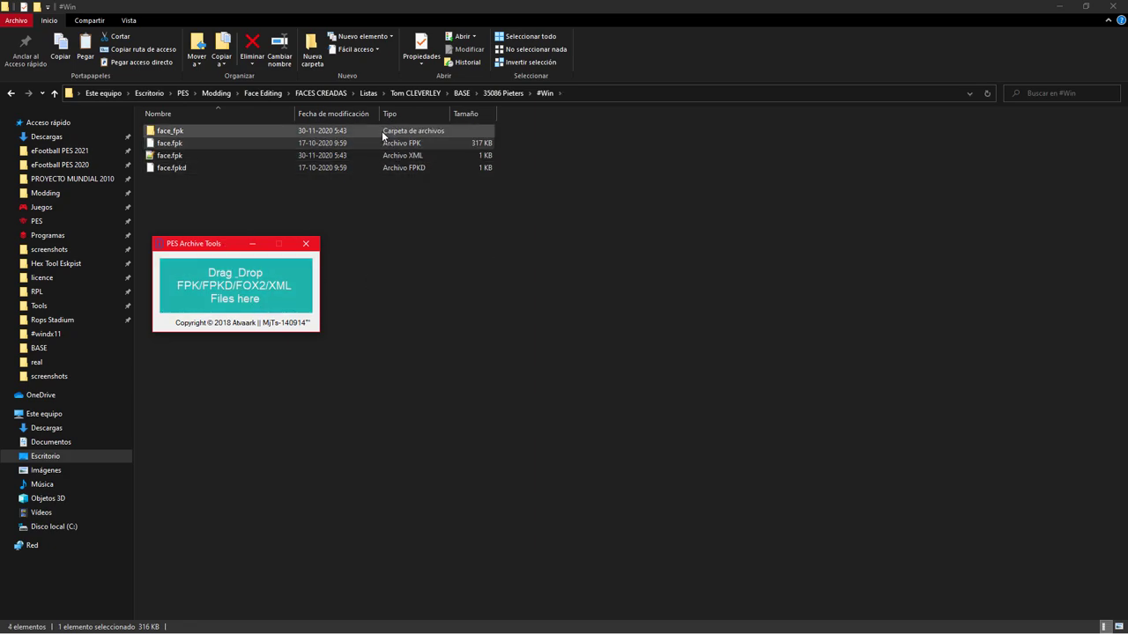
Open the extracted face_fpk folder, copy its path, and minimize PES Archive Tools.
{"action": "double_click", "coordinate": [382, 132]}
{"action": "left_click", "coordinate": [610, 95]}
{"action": "key", "text": "ctrl+c"}
{"action": "left_click", "coordinate": [453, 338]}
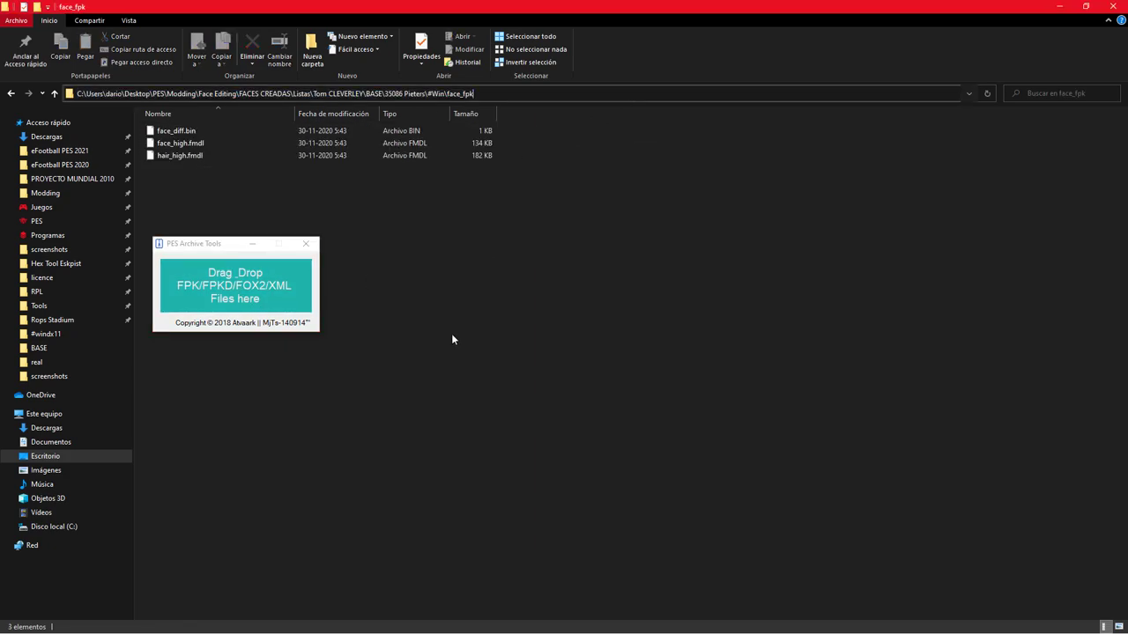
{"action": "left_click", "coordinate": [250, 244]}
Switch to Blender and check in the user preferences whether the PES FMDL format add-on is enabled, searching for "fmdl".
{"action": "key", "text": "super"}
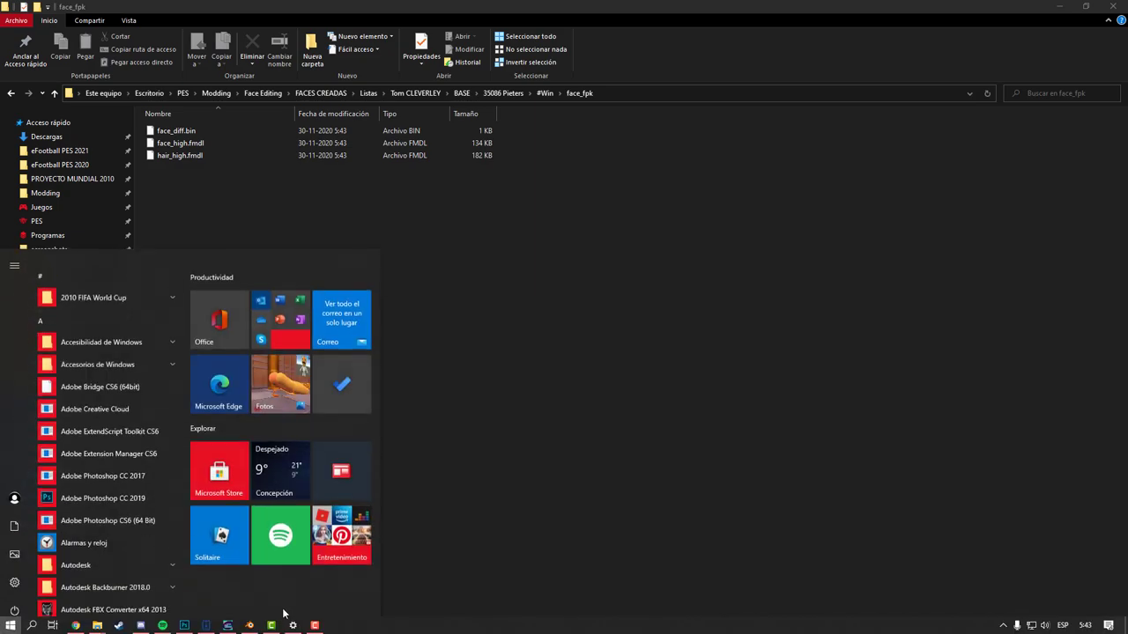
{"action": "left_click", "coordinate": [249, 625]}
{"action": "left_click", "coordinate": [37, 21]}
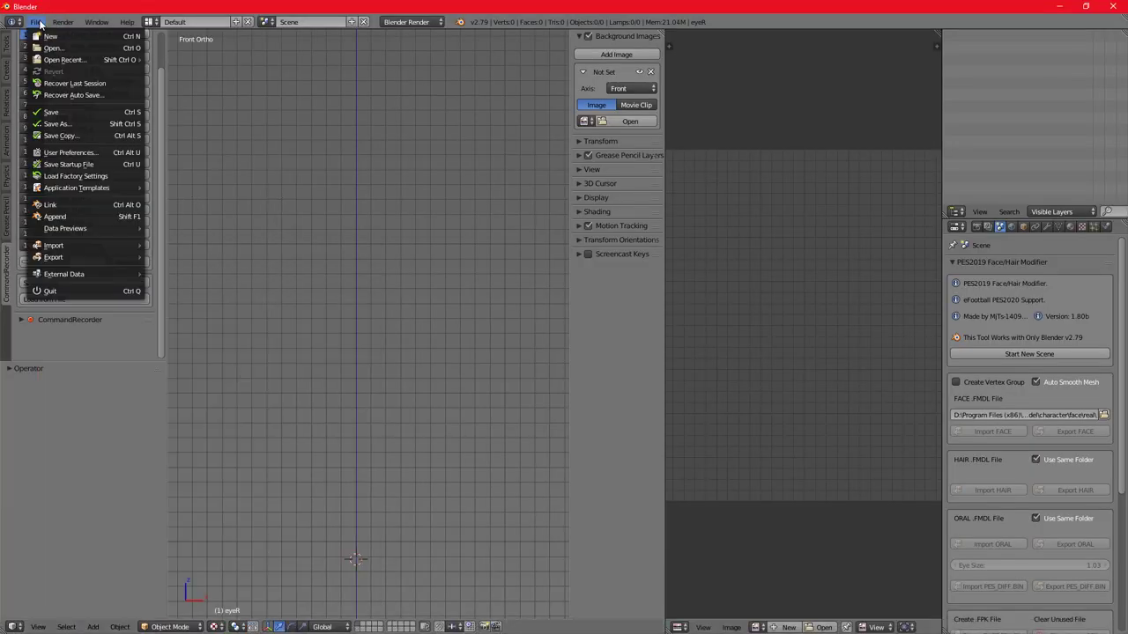
{"action": "left_click", "coordinate": [74, 154]}
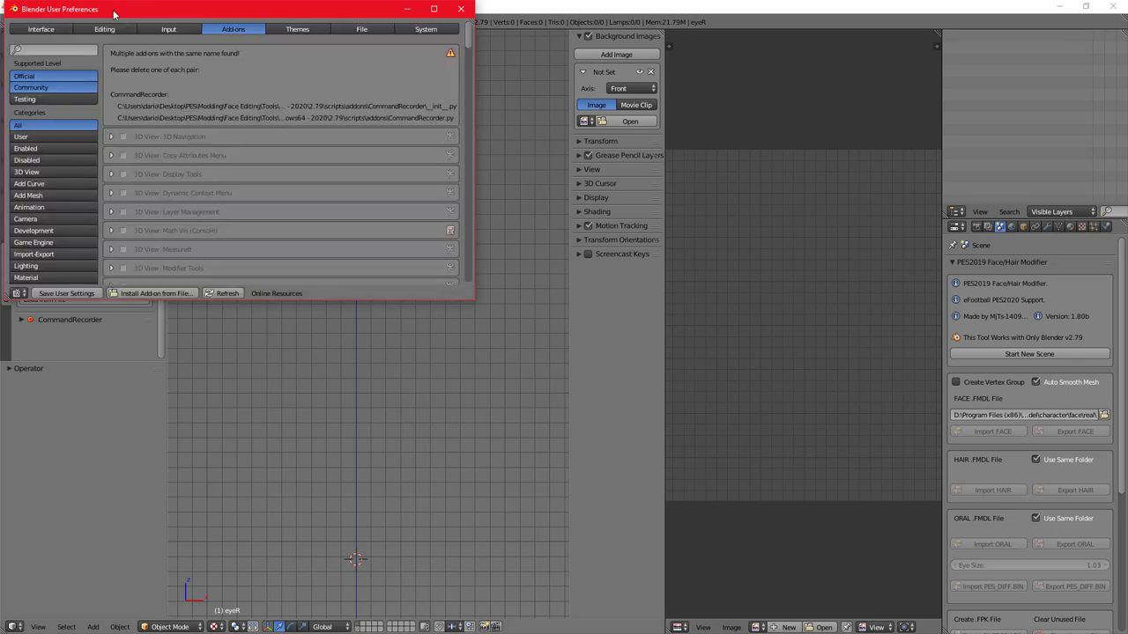
{"action": "left_click", "coordinate": [40, 49]}
{"action": "type", "text": "fmdl"}
{"action": "key", "text": "Return"}
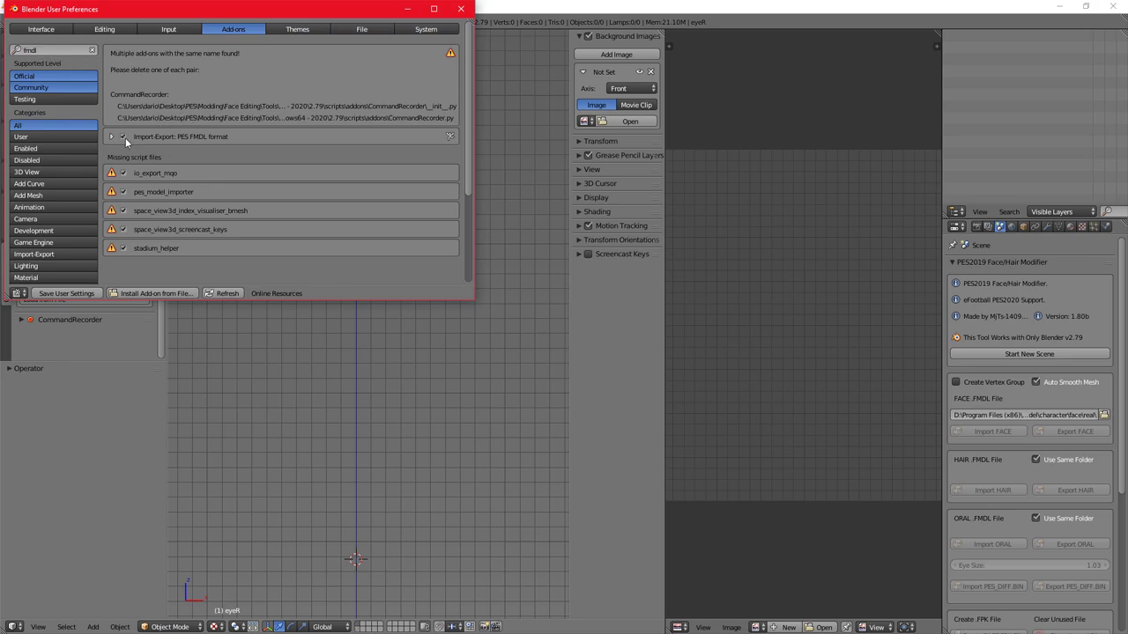
{"action": "left_click", "coordinate": [91, 50]}
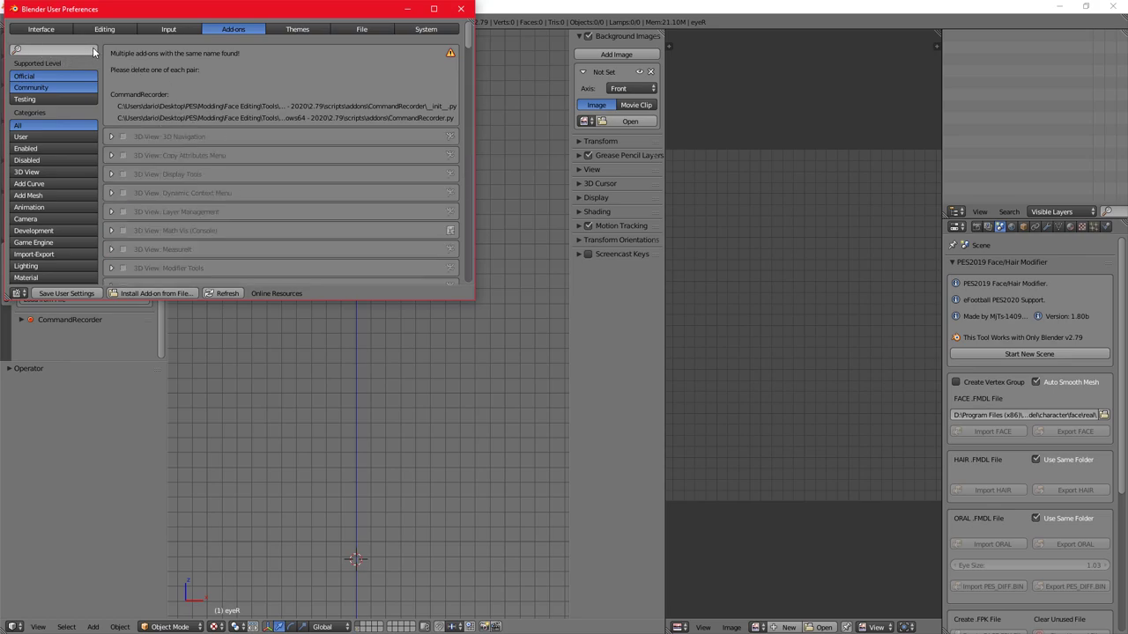
{"action": "left_click", "coordinate": [460, 8]}
Import hair_high.fmdl from the face_fpk folder of 35086 Pieters.
{"action": "left_click", "coordinate": [35, 21]}
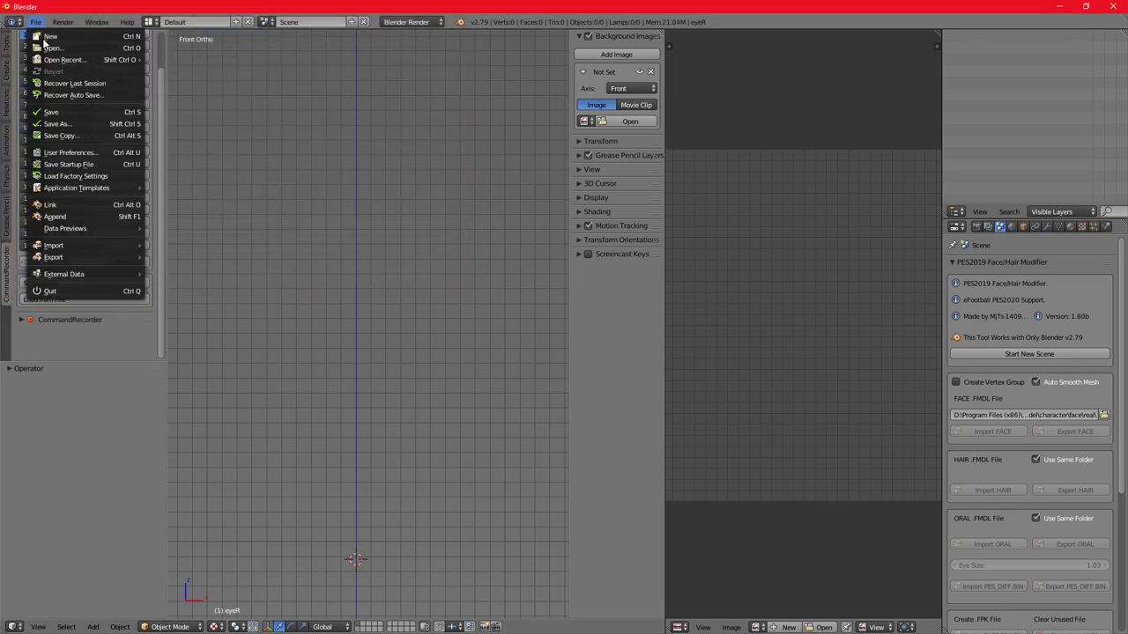
{"action": "mouse_move", "coordinate": [84, 245]}
{"action": "left_click", "coordinate": [199, 315]}
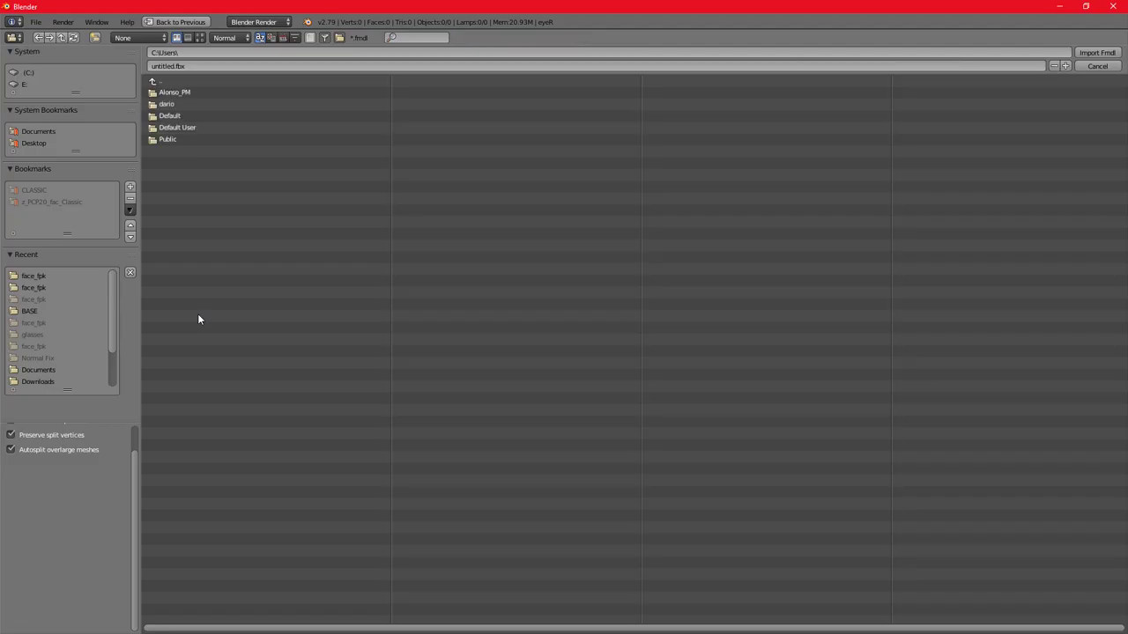
{"action": "left_click", "coordinate": [38, 276]}
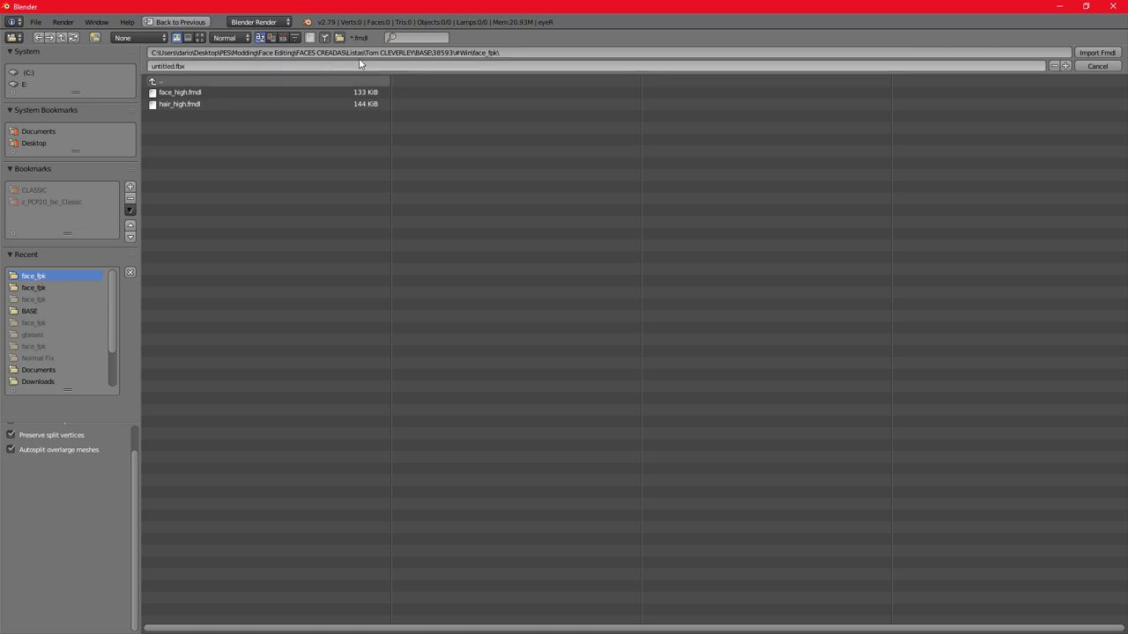
{"action": "left_click", "coordinate": [33, 288]}
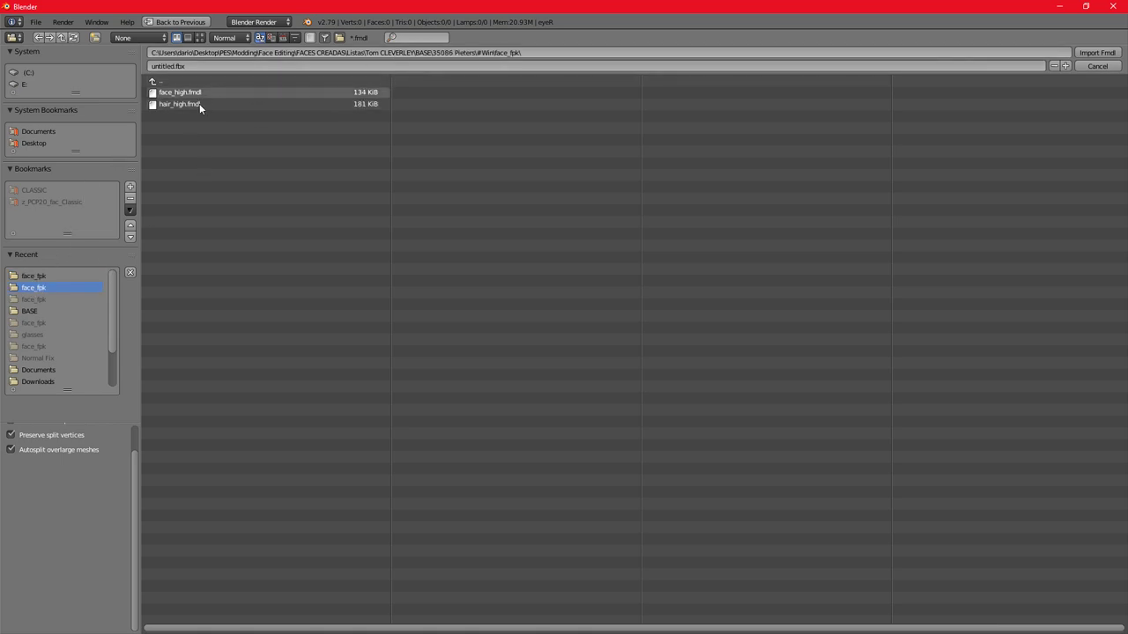
{"action": "left_click", "coordinate": [169, 106]}
{"action": "double_click", "coordinate": [168, 106]}
{"action": "scroll", "coordinate": [360, 207], "scroll_direction": "down", "scroll_amount": 3}
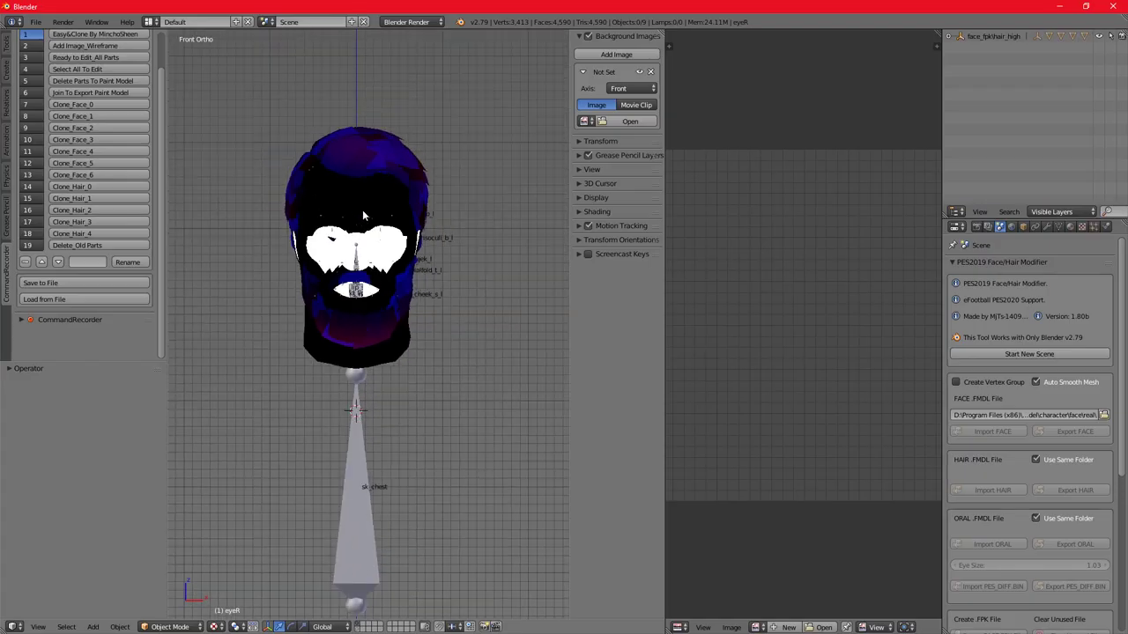
Display the imported hair model in solid shading and inspect it from an angle.
{"action": "key", "text": "z"}
{"action": "key", "text": "z"}
{"action": "middle_click_drag", "start_coordinate": [356, 226], "coordinate": [426, 243]}
{"action": "scroll", "coordinate": [402, 238], "scroll_direction": "up", "scroll_amount": 4}
{"action": "scroll", "coordinate": [402, 238], "scroll_direction": "down", "scroll_amount": 5}
Delete mesh_id 0, 1, 3, 4 and 5 from MESH_hair_high, keeping only the beard mesh, mesh_id 2.
{"action": "left_click", "coordinate": [947, 37]}
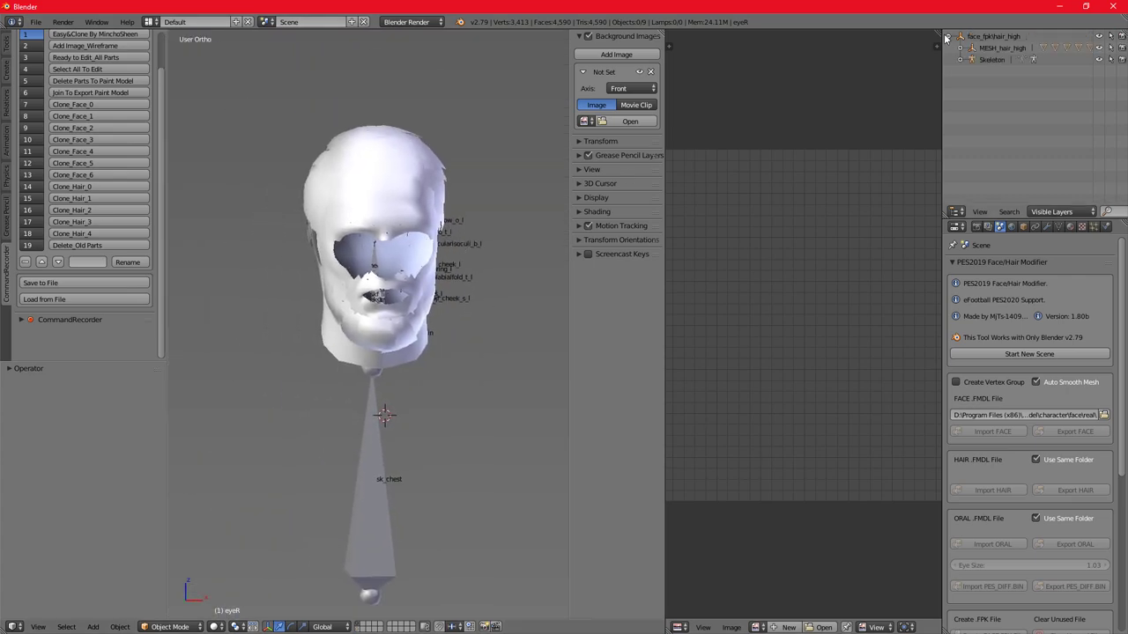
{"action": "left_click", "coordinate": [960, 49]}
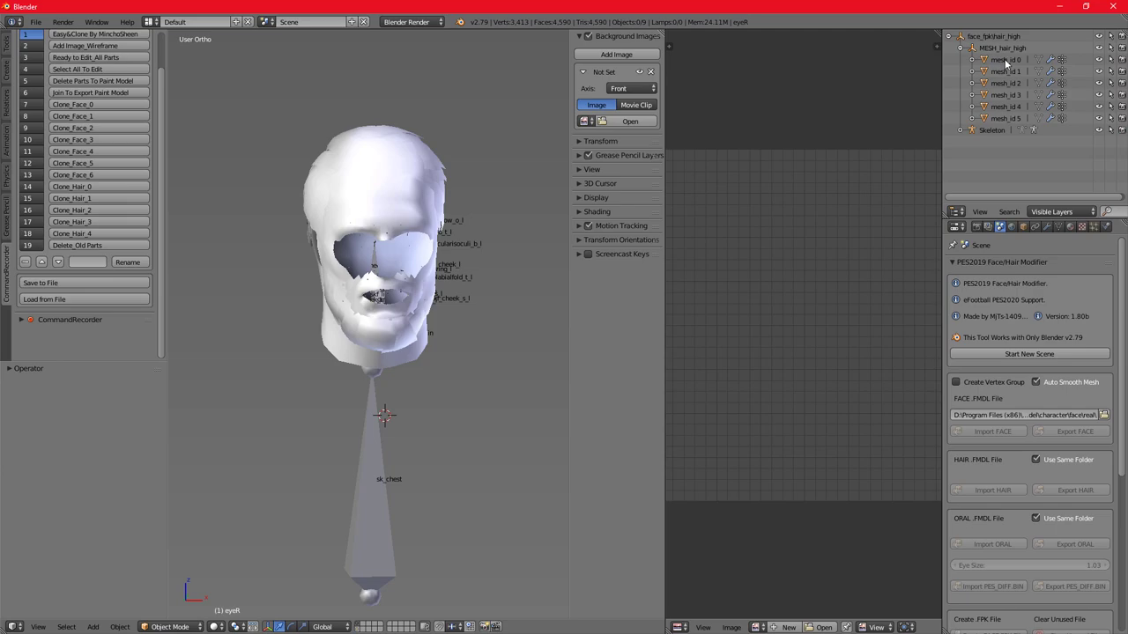
{"action": "left_click", "coordinate": [1005, 61]}
{"action": "left_click", "coordinate": [1005, 73], "text": "shift"}
{"action": "left_click", "coordinate": [1010, 94], "text": "shift"}
{"action": "left_click", "coordinate": [1011, 107], "text": "shift"}
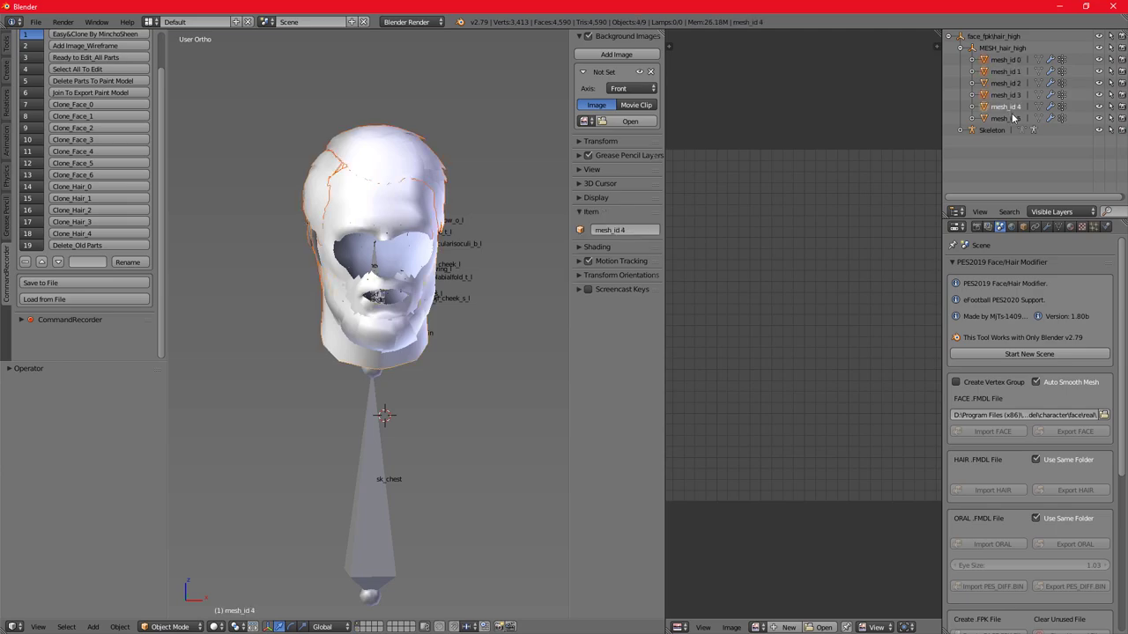
{"action": "left_click", "coordinate": [1006, 118], "text": "shift"}
{"action": "key", "text": "Delete"}
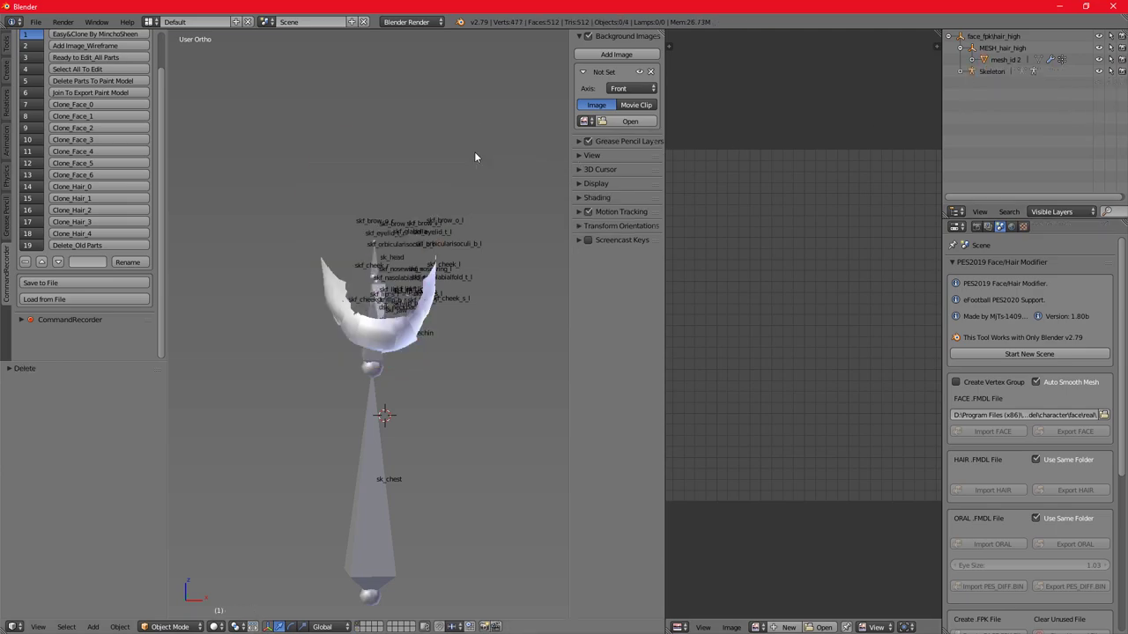
Delete the Skeleton and the face_fpk\hair_high parent object, keeping MESH_hair_high and its mesh.
{"action": "right_click", "coordinate": [994, 73]}
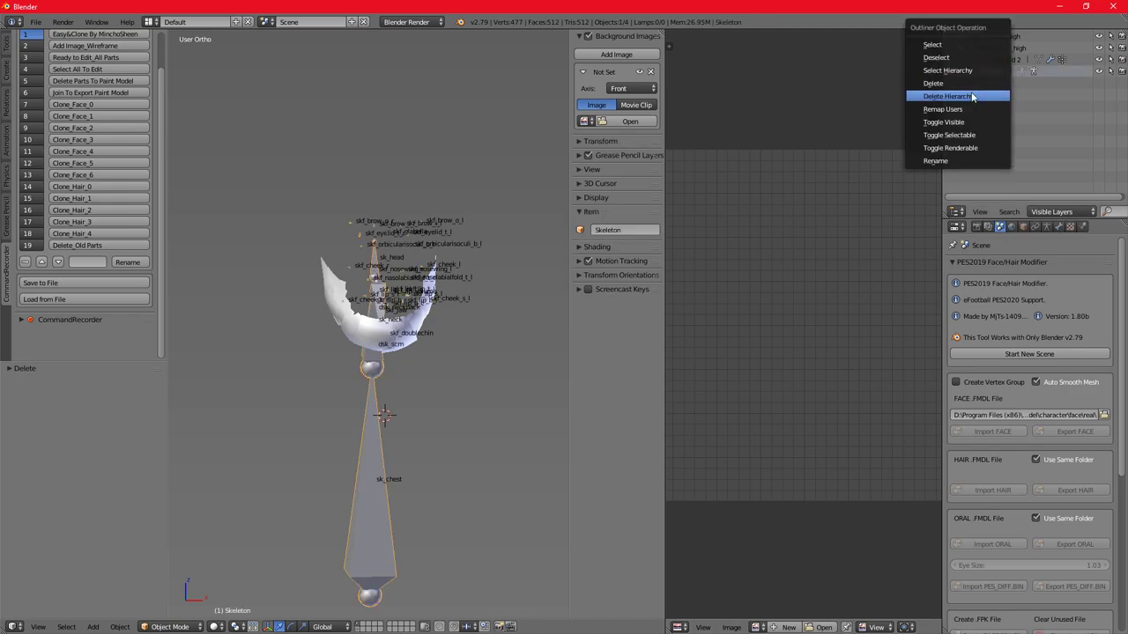
{"action": "left_click", "coordinate": [1001, 82]}
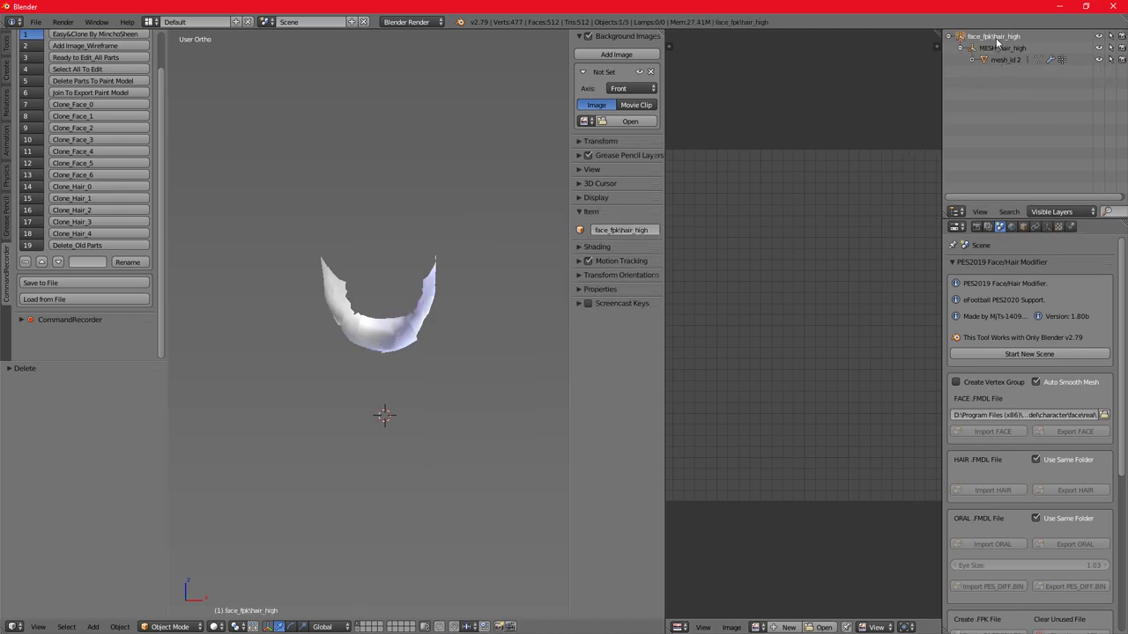
{"action": "right_click", "coordinate": [992, 36]}
{"action": "left_click", "coordinate": [969, 72]}
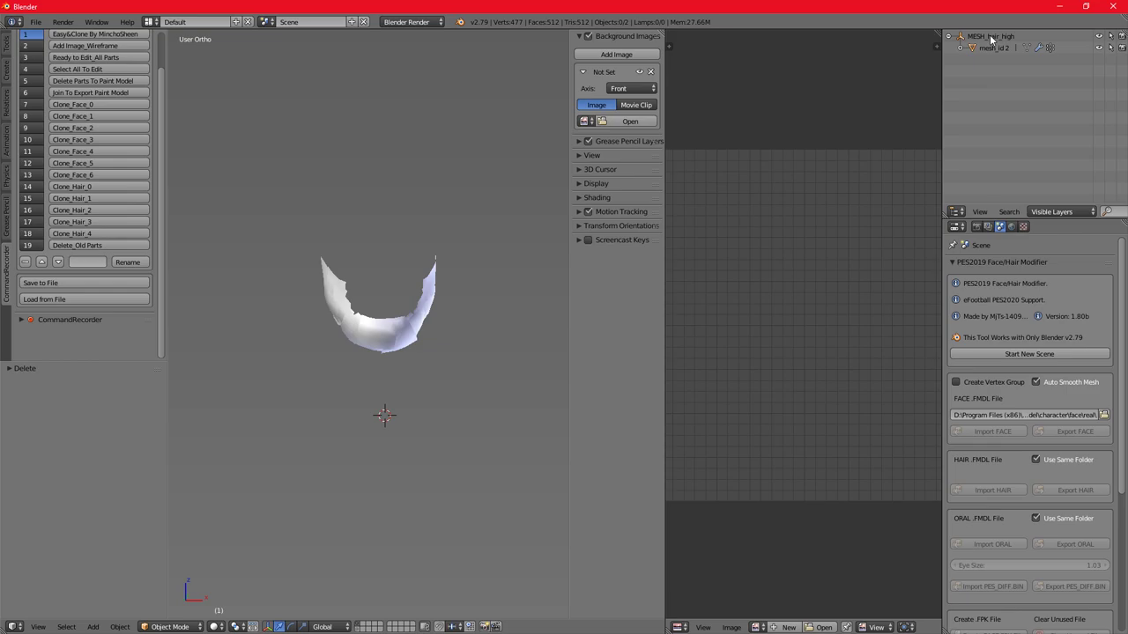
Delete the MESH_hair_high parent object and select the remaining beard mesh, mesh_id 2.
{"action": "right_click", "coordinate": [991, 38]}
{"action": "left_click", "coordinate": [969, 80]}
{"action": "left_click", "coordinate": [983, 39]}
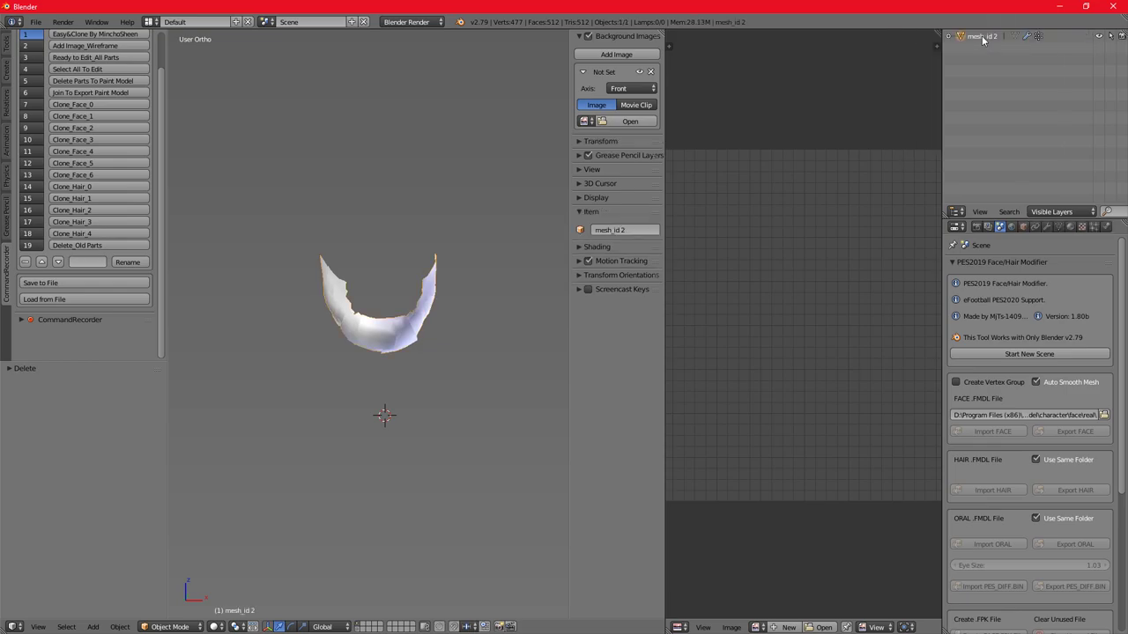
{"action": "scroll", "coordinate": [471, 196], "scroll_direction": "up", "scroll_amount": 4}
{"action": "middle_click_drag", "start_coordinate": [346, 282], "coordinate": [476, 216], "text": "shift"}
{"action": "scroll", "coordinate": [548, 217], "scroll_direction": "down", "scroll_amount": 1}
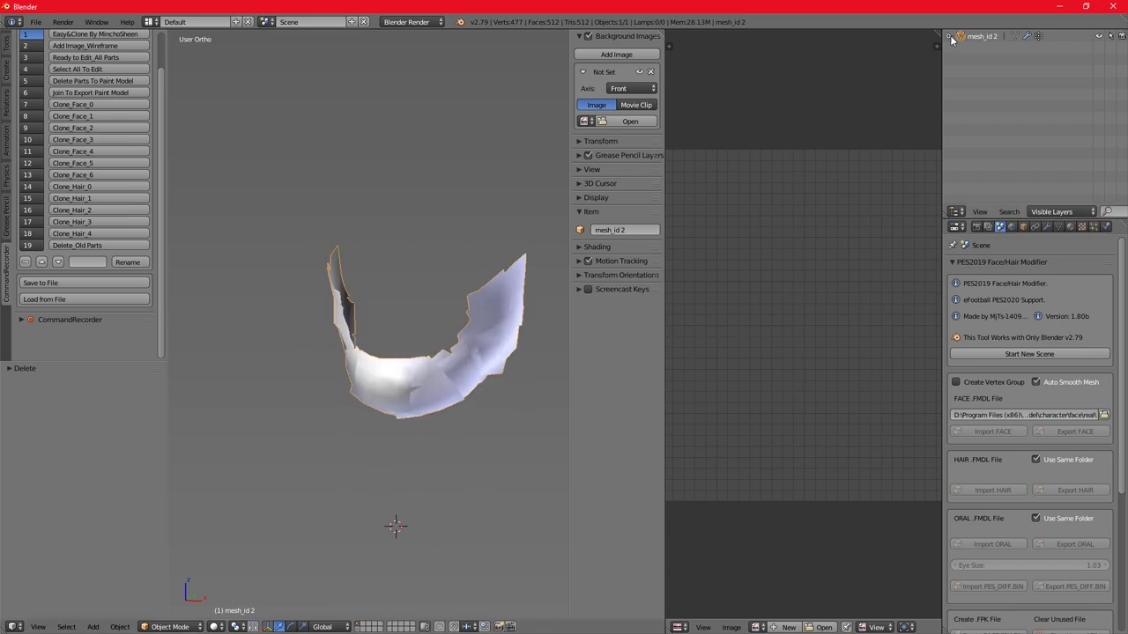
Expand mesh_id 2 down to its fox_hair_mat textures and widen the outliner to examine their full names.
{"action": "left_click", "coordinate": [949, 36]}
{"action": "left_click", "coordinate": [960, 48]}
{"action": "left_click", "coordinate": [972, 60]}
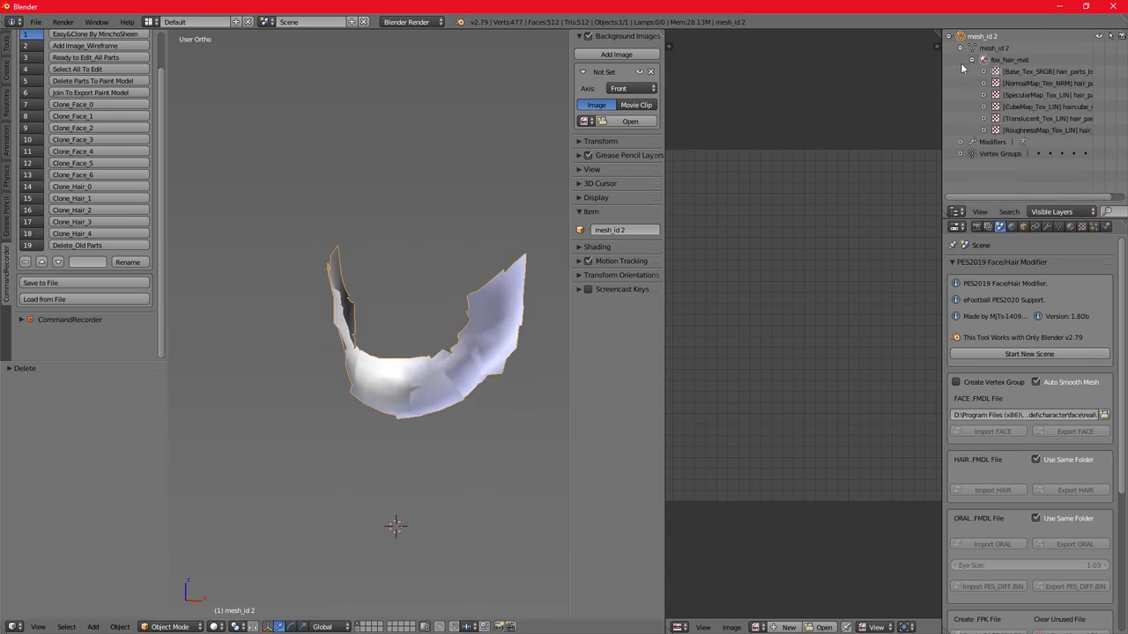
{"action": "left_click_drag", "start_coordinate": [941, 141], "coordinate": [791, 141]}
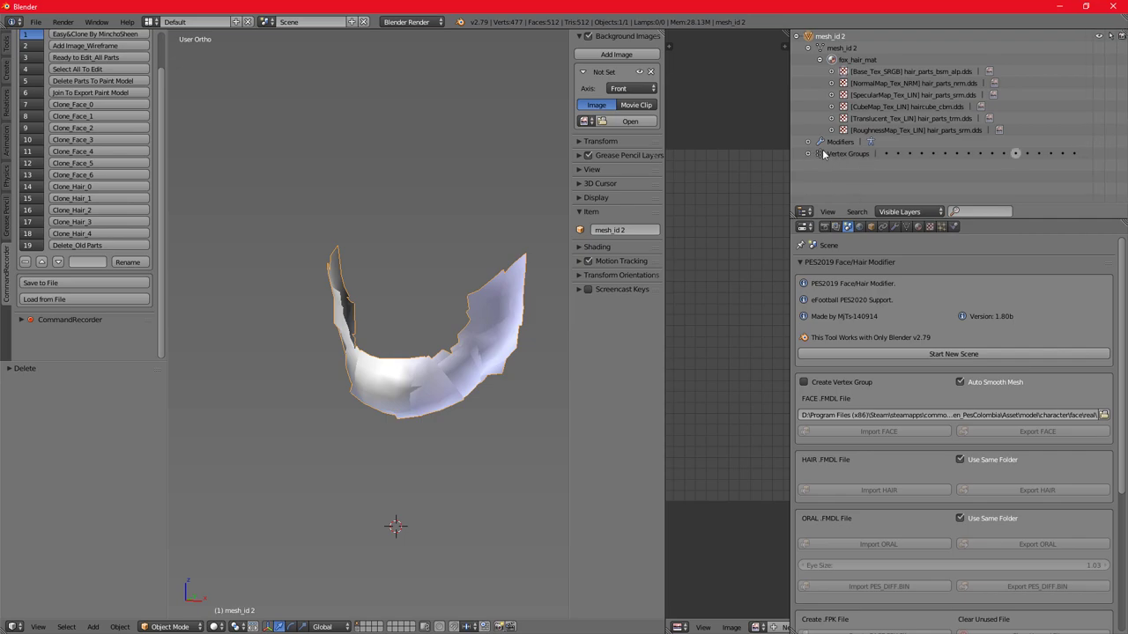
{"action": "scroll", "coordinate": [317, 439], "scroll_direction": "down", "scroll_amount": 3}
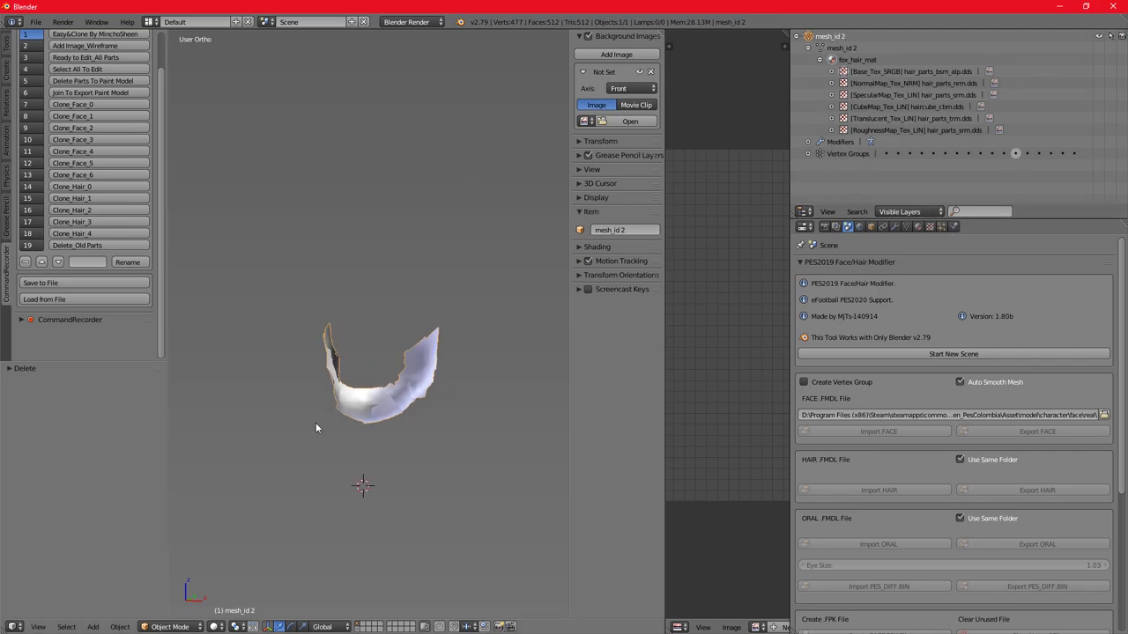
{"action": "middle_click_drag", "start_coordinate": [317, 427], "coordinate": [342, 393], "text": "shift"}
Launch a second Blender instance from the blender-2.79b-windows64 - 2020 folder inside the Face Editing Tools folder.
{"action": "key", "text": "super"}
{"action": "mouse_move", "coordinate": [94, 627]}
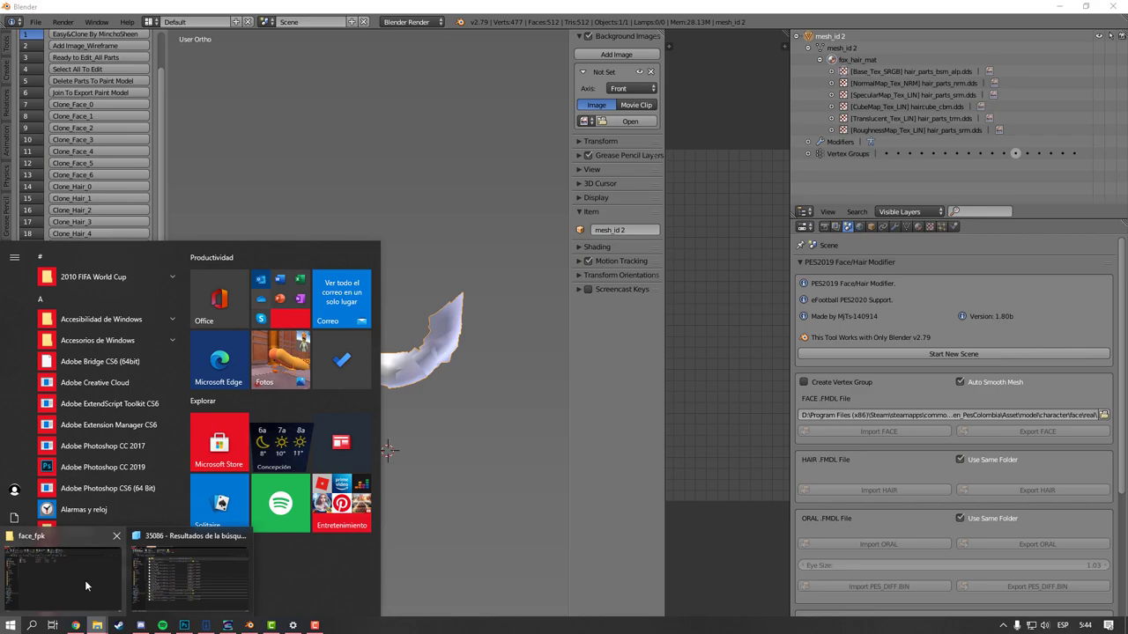
{"action": "left_click", "coordinate": [84, 577]}
{"action": "left_click", "coordinate": [50, 306]}
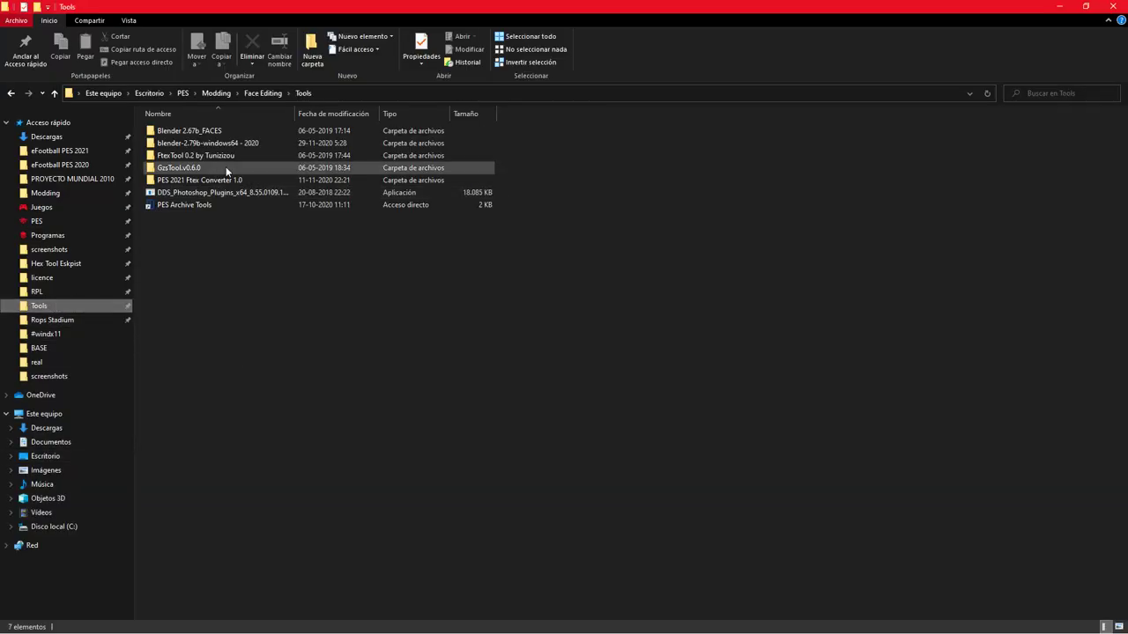
{"action": "double_click", "coordinate": [189, 155]}
{"action": "double_click", "coordinate": [178, 217]}
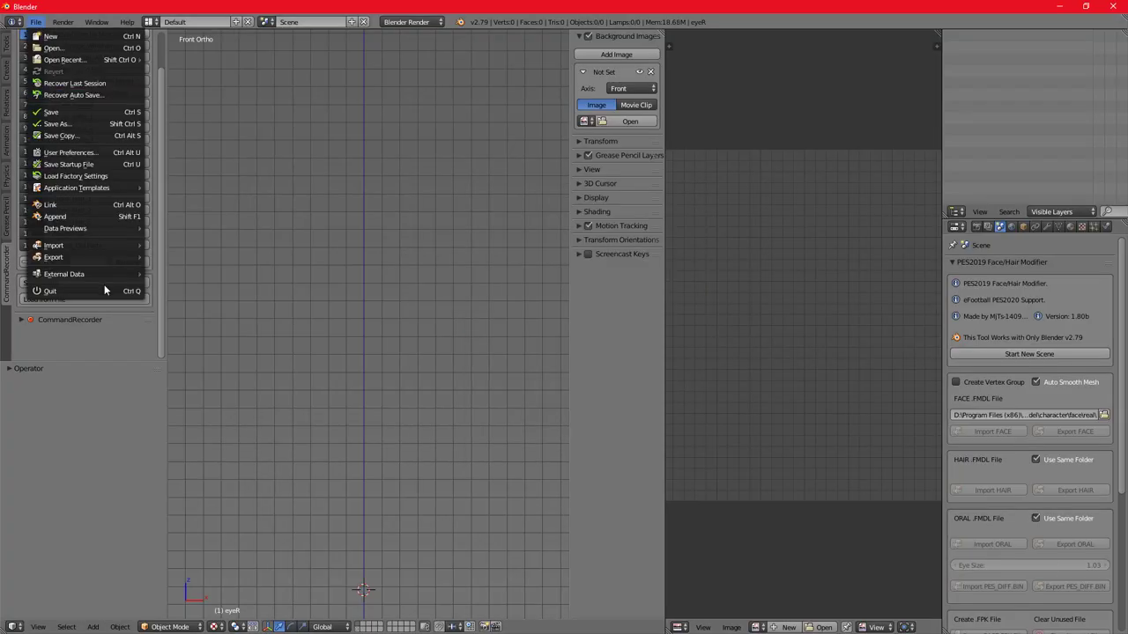
Import hair_high.fmdl from the face_fpk folder of 38593 into the second Blender instance.
{"action": "mouse_move", "coordinate": [83, 245]}
{"action": "left_click", "coordinate": [186, 313]}
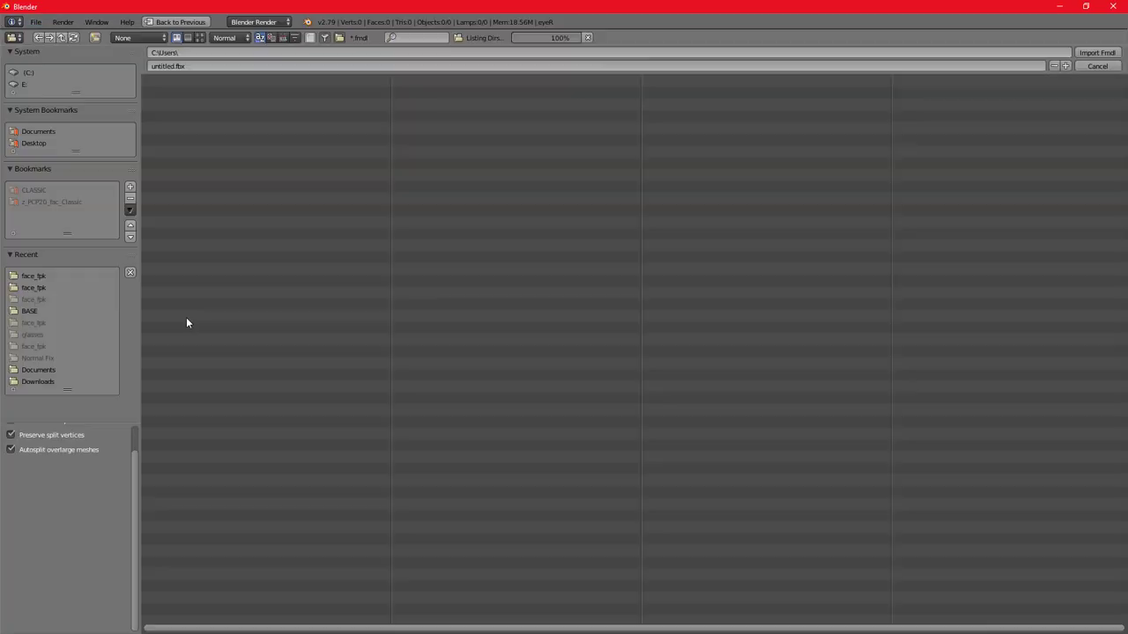
{"action": "left_click", "coordinate": [32, 276]}
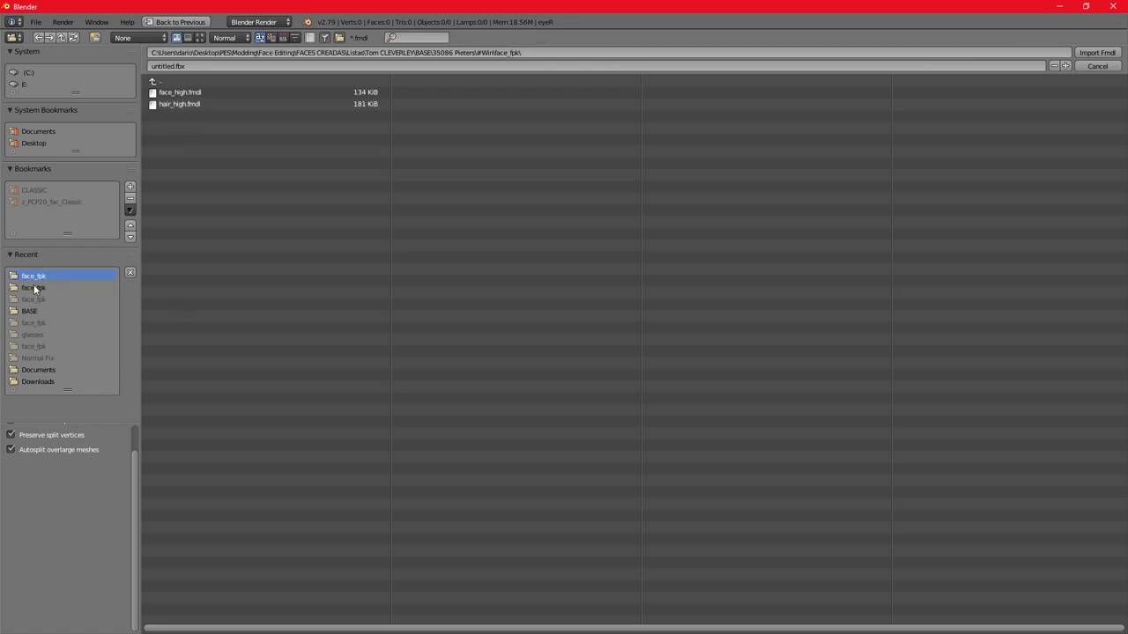
{"action": "left_click", "coordinate": [35, 289]}
{"action": "double_click", "coordinate": [209, 104]}
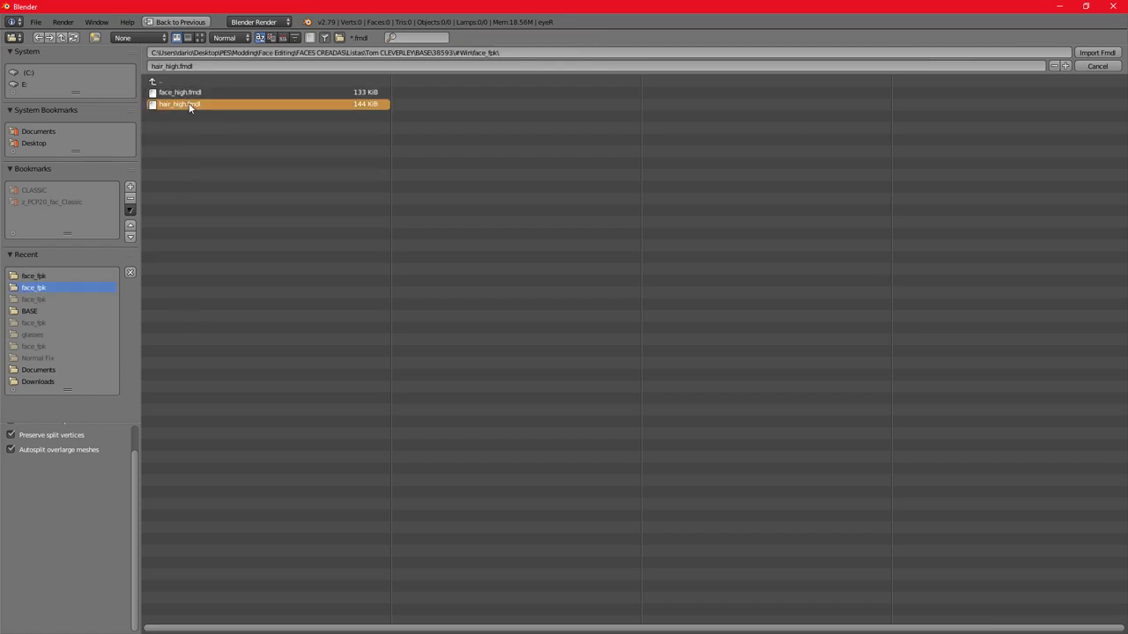
Expand face_fpk\hair_high and MESH_hair_high to check which mesh_id numbers the target hair already uses.
{"action": "scroll", "coordinate": [401, 149], "scroll_direction": "down", "scroll_amount": 4}
{"action": "middle_click_drag", "start_coordinate": [401, 150], "coordinate": [558, 132]}
{"action": "left_click", "coordinate": [949, 36]}
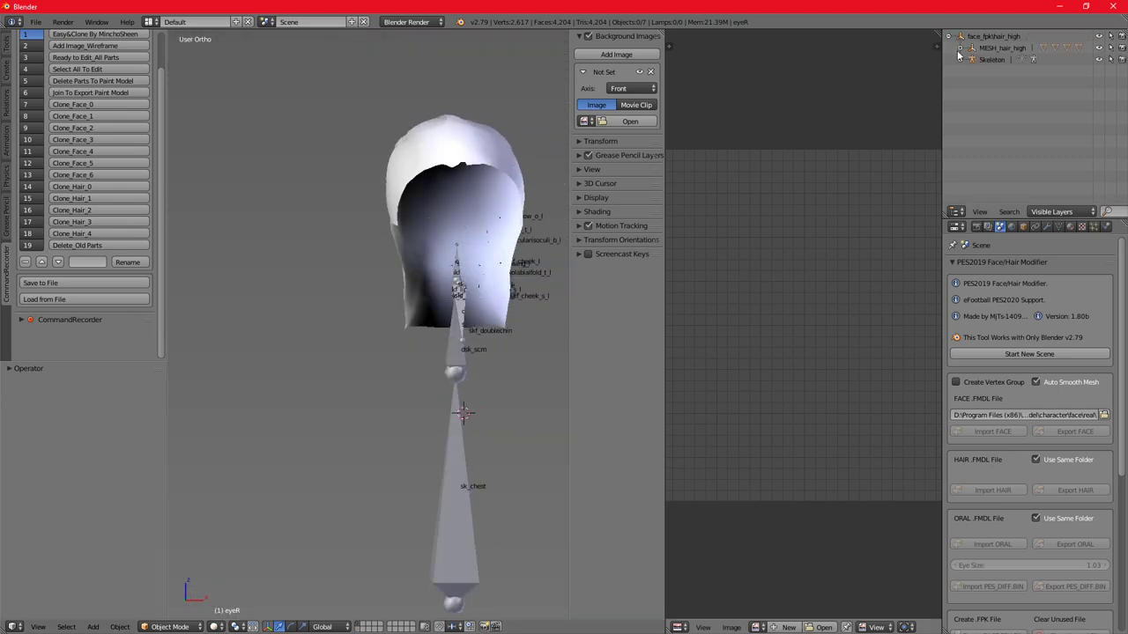
{"action": "left_click", "coordinate": [961, 49]}
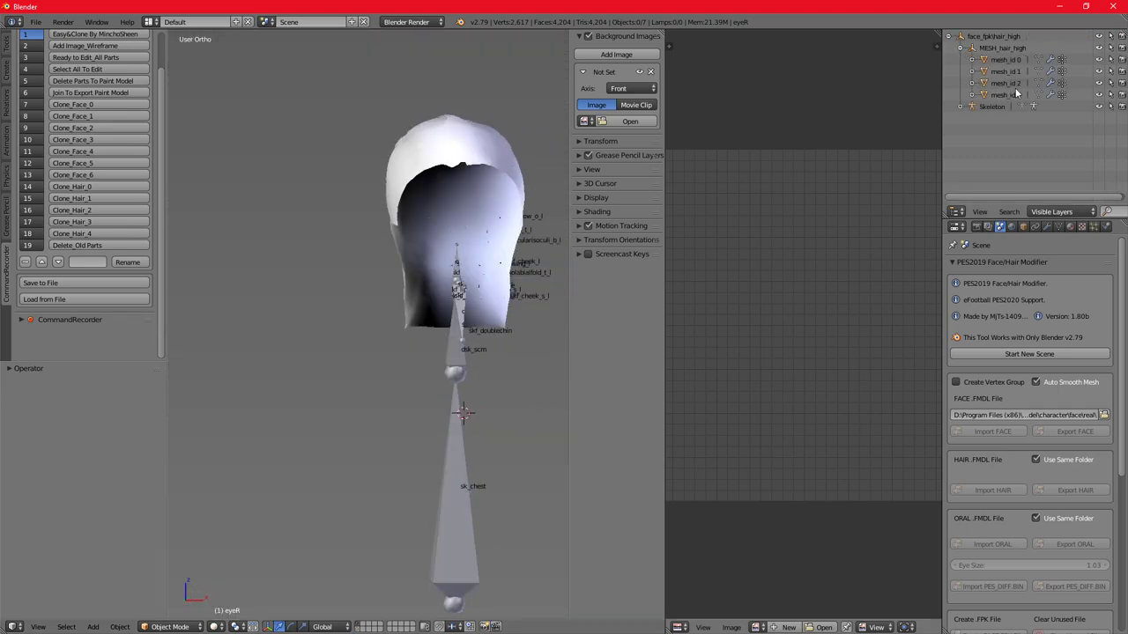
{"action": "left_click", "coordinate": [1010, 95]}
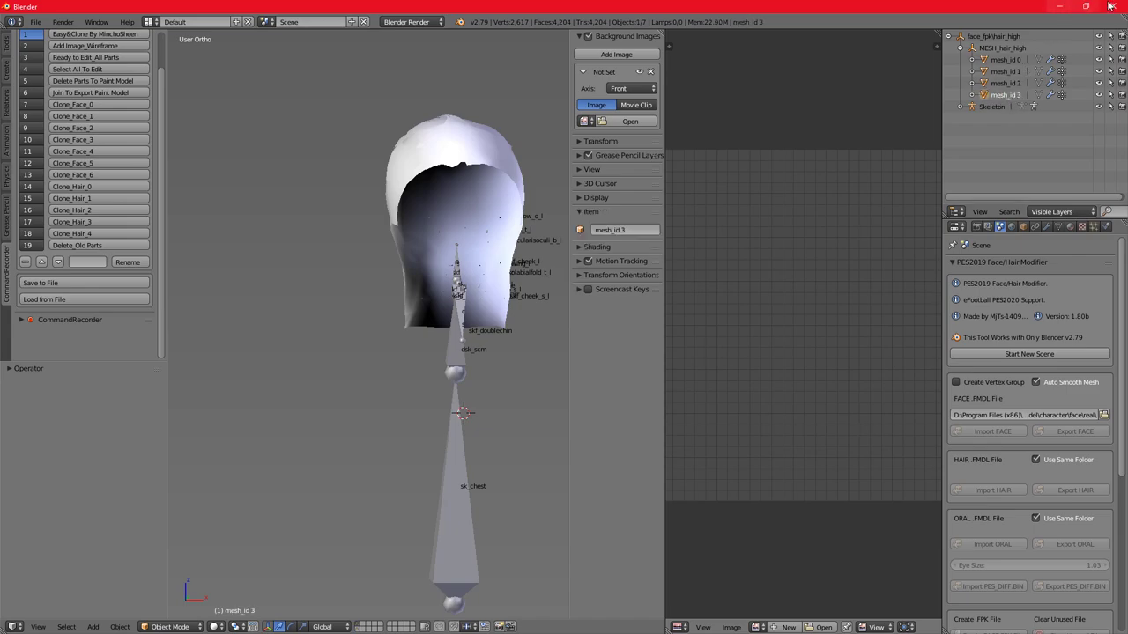
Minimize the second Blender instance and switch back to the Blender window containing the beard mesh.
{"action": "left_click", "coordinate": [1059, 6]}
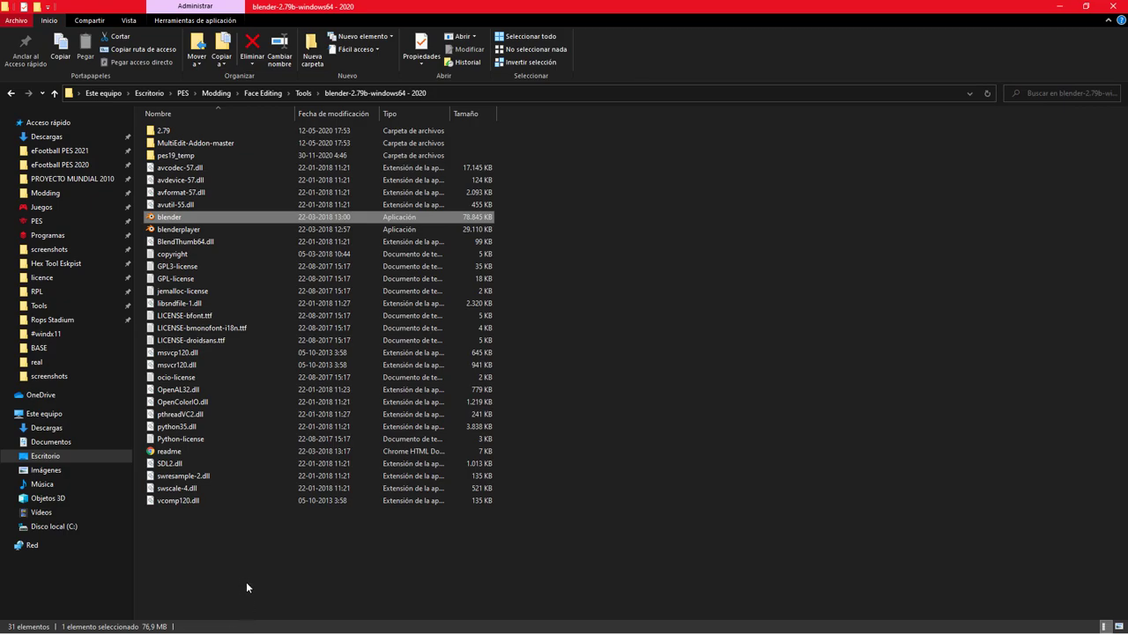
{"action": "key", "text": "super"}
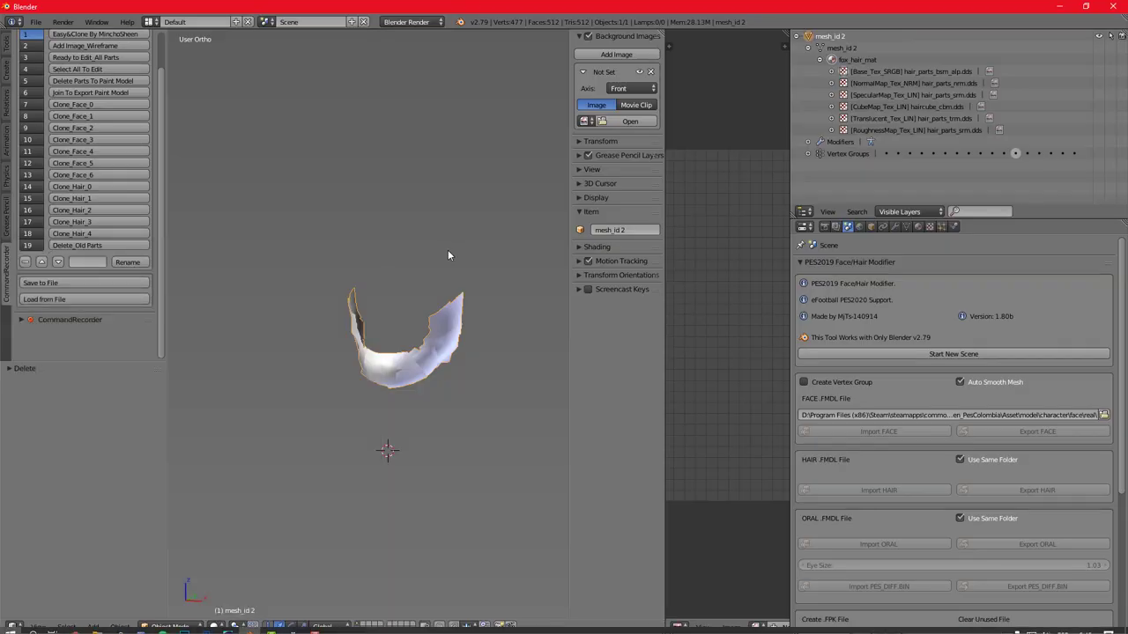
{"action": "middle_click_drag", "start_coordinate": [448, 251], "coordinate": [425, 248], "text": "shift"}
Rename the beard object and its mesh data to mesh_id 4, collapse its hierarchy and return to Object Mode.
{"action": "double_click", "coordinate": [838, 38]}
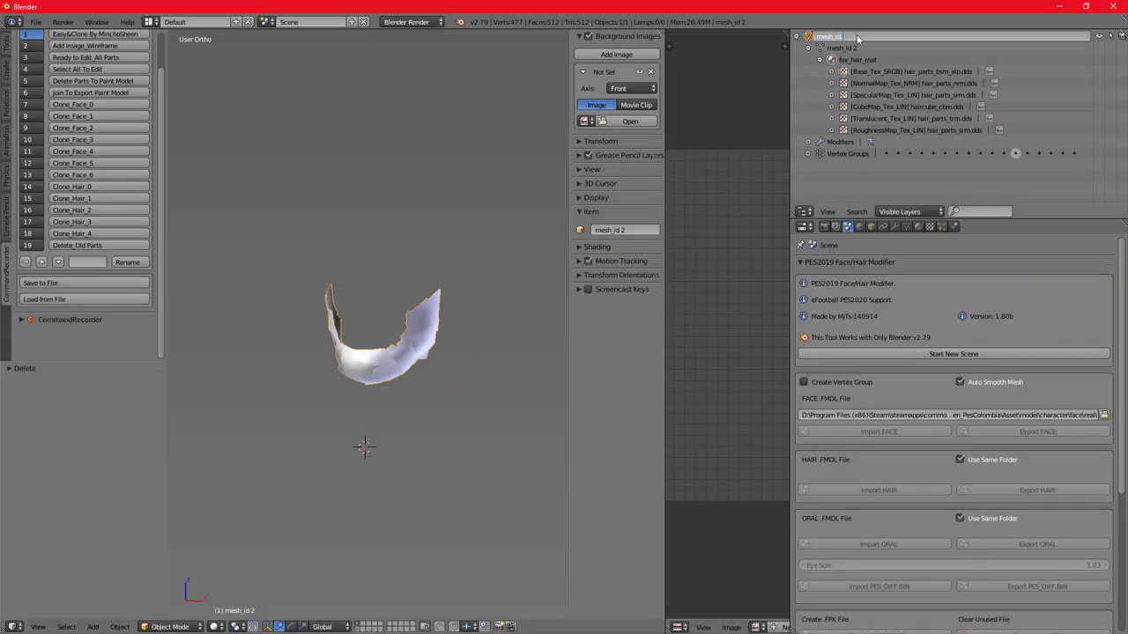
{"action": "type", "text": "4"}
{"action": "key", "text": "Return"}
{"action": "double_click", "coordinate": [849, 48]}
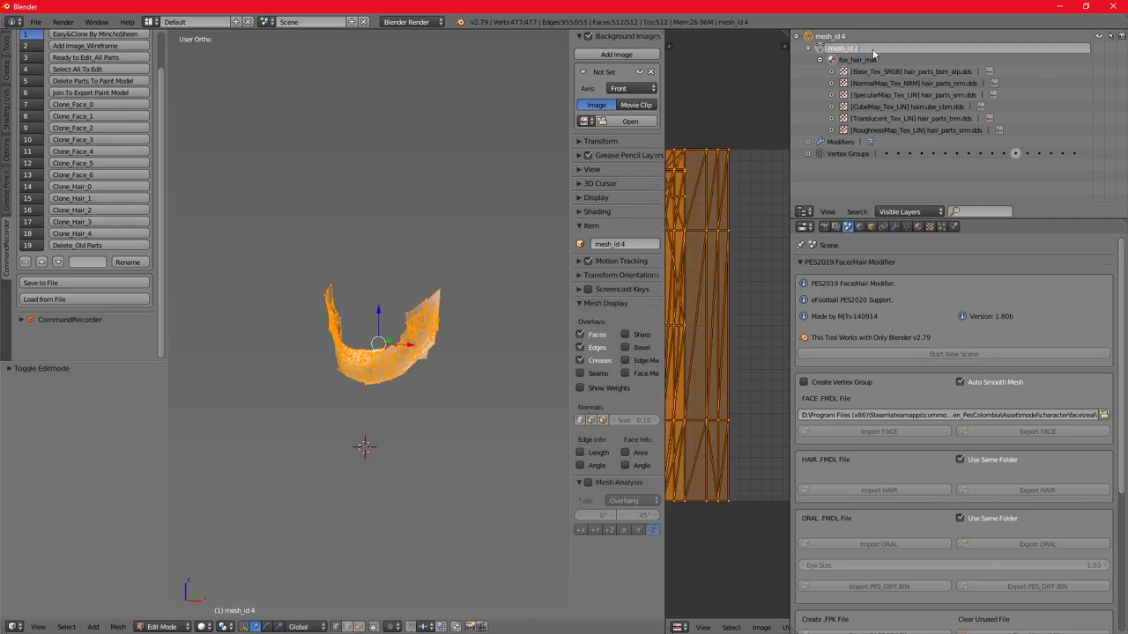
{"action": "type", "text": "4"}
{"action": "key", "text": "Return"}
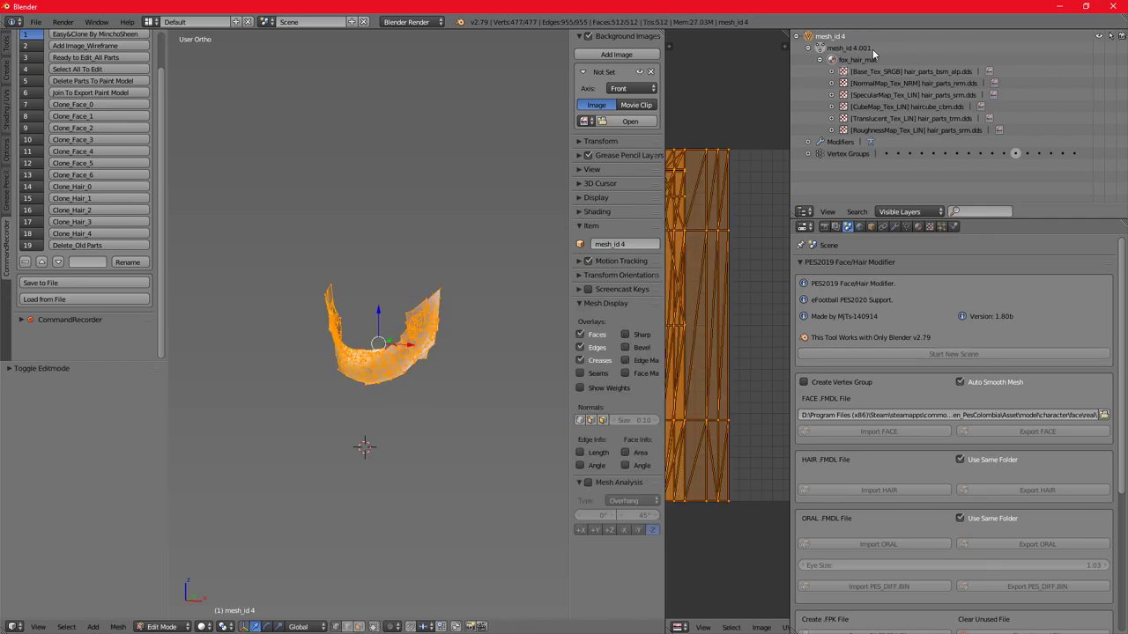
{"action": "left_click", "coordinate": [808, 50]}
{"action": "left_click", "coordinate": [797, 37]}
{"action": "middle_click_drag", "start_coordinate": [418, 187], "coordinate": [512, 183]}
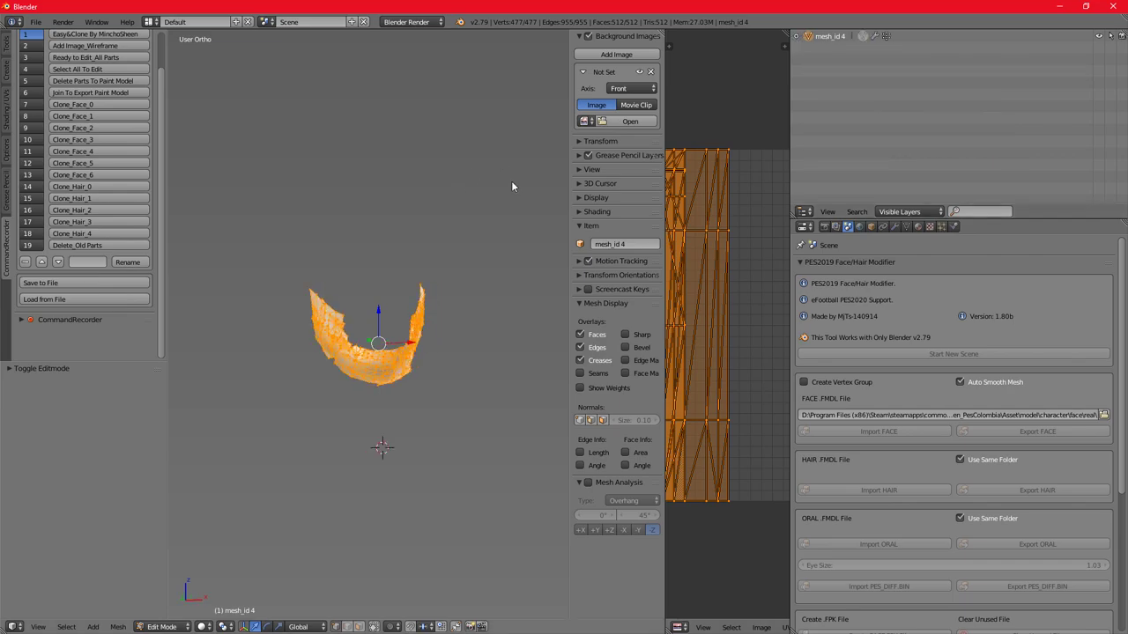
{"action": "key", "text": "Tab"}
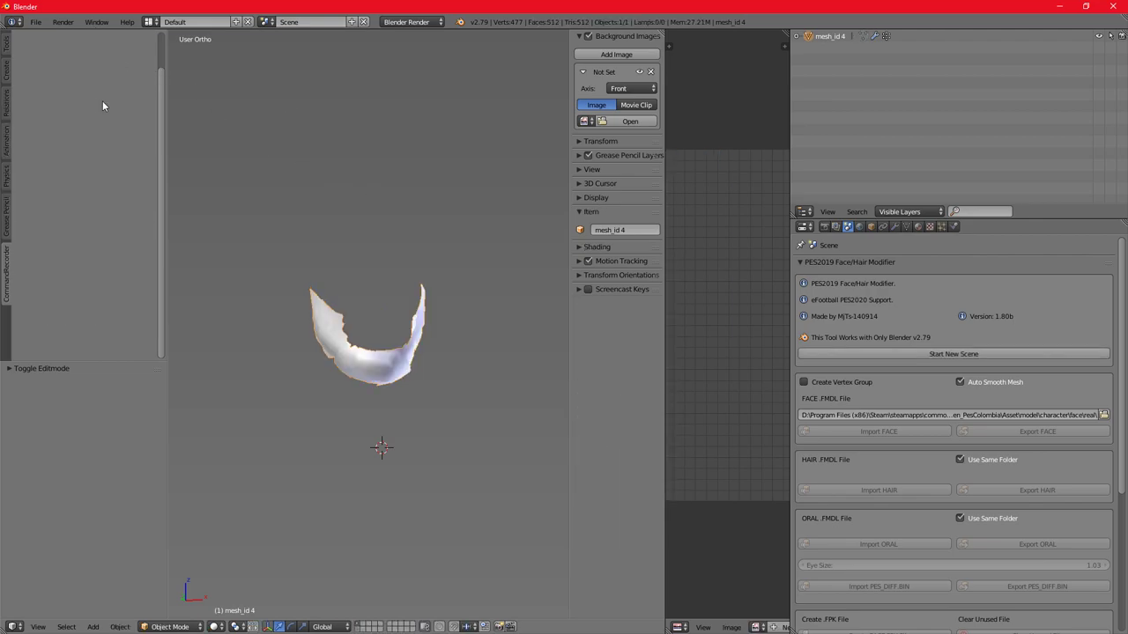
Import hair_high.fmdl from the face_fpk folder of 38593 into the scene with the beard mesh.
{"action": "left_click", "coordinate": [36, 21]}
{"action": "mouse_move", "coordinate": [94, 245]}
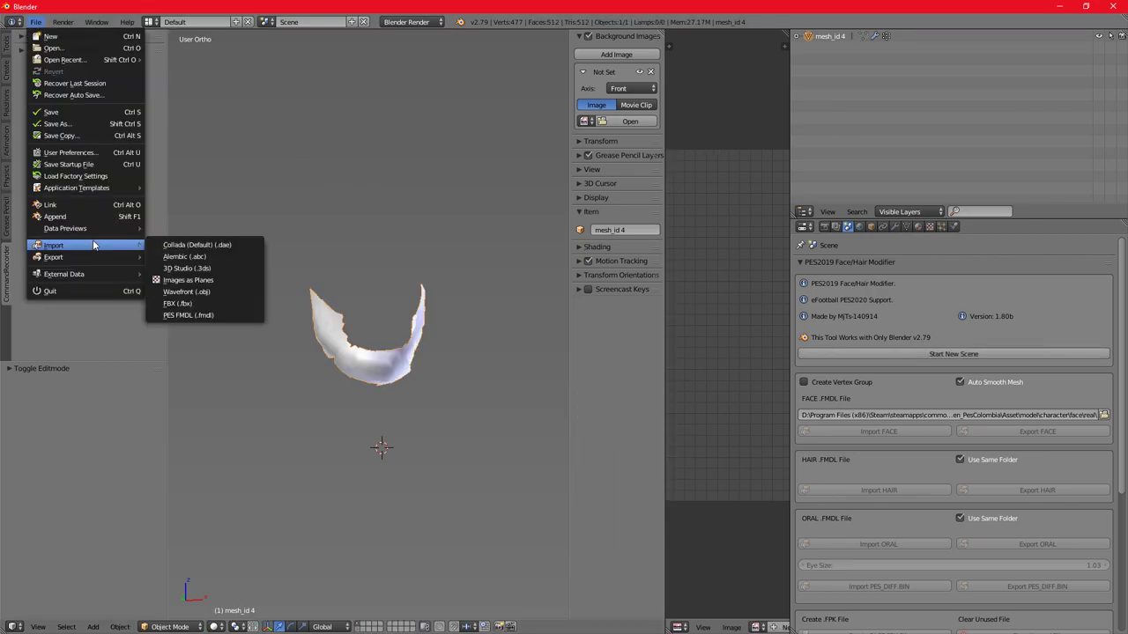
{"action": "left_click", "coordinate": [210, 314]}
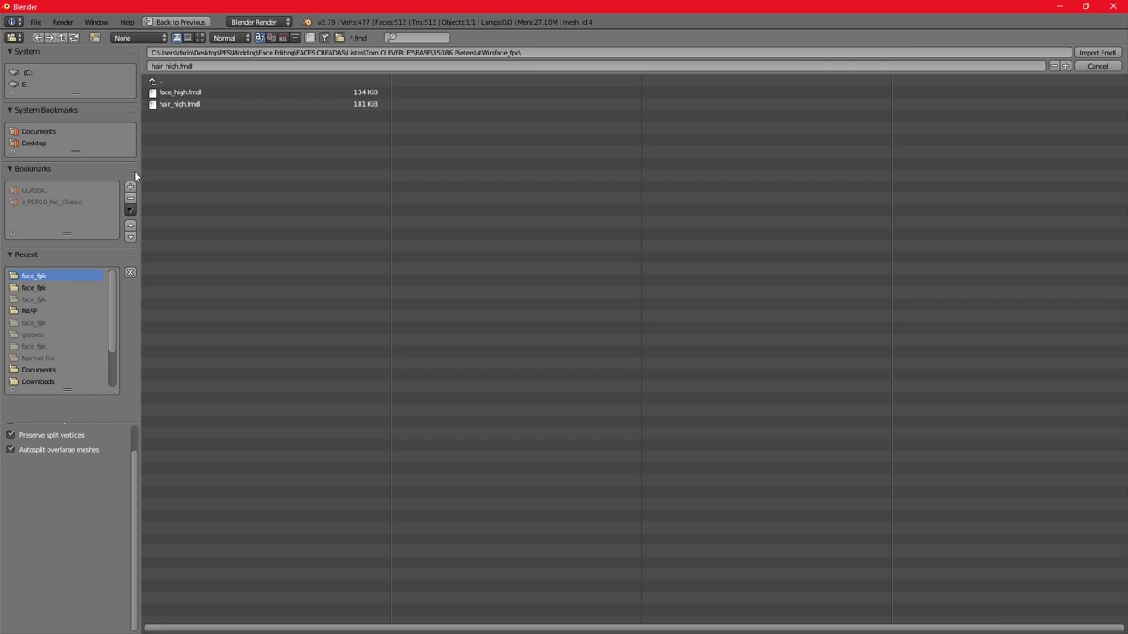
{"action": "left_click", "coordinate": [42, 288]}
{"action": "double_click", "coordinate": [173, 104]}
Expand the imported hair hierarchy and parent mesh_id 4 to MESH_hair_high.
{"action": "middle_click_drag", "start_coordinate": [354, 208], "coordinate": [381, 163]}
{"action": "left_click", "coordinate": [799, 38]}
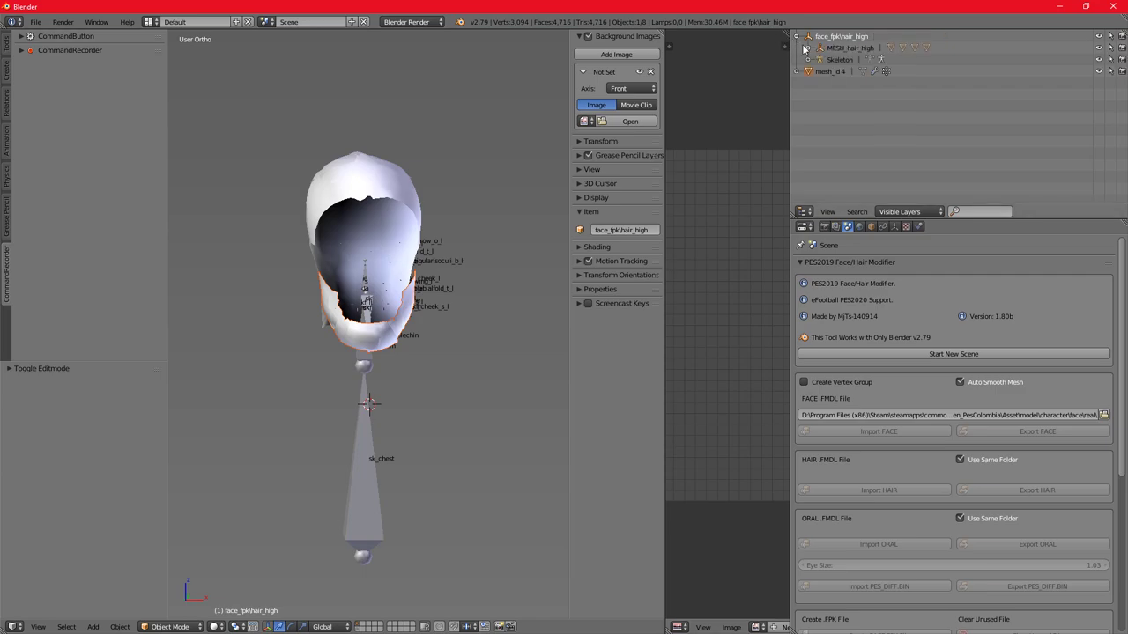
{"action": "left_click", "coordinate": [807, 48]}
{"action": "left_click", "coordinate": [828, 119]}
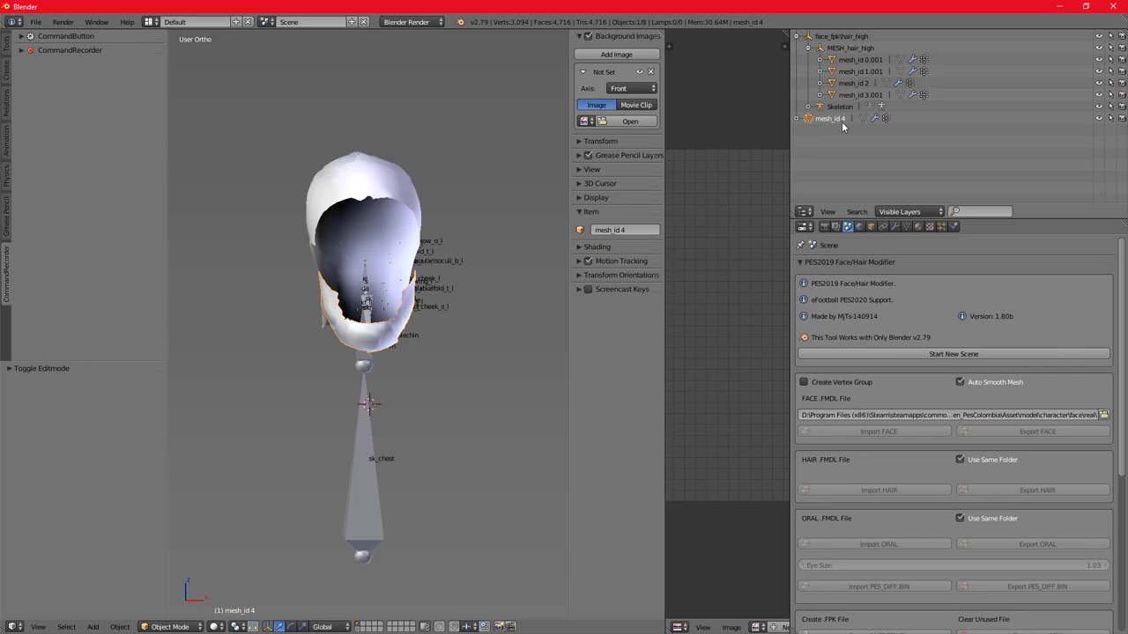
{"action": "left_click", "coordinate": [859, 49]}
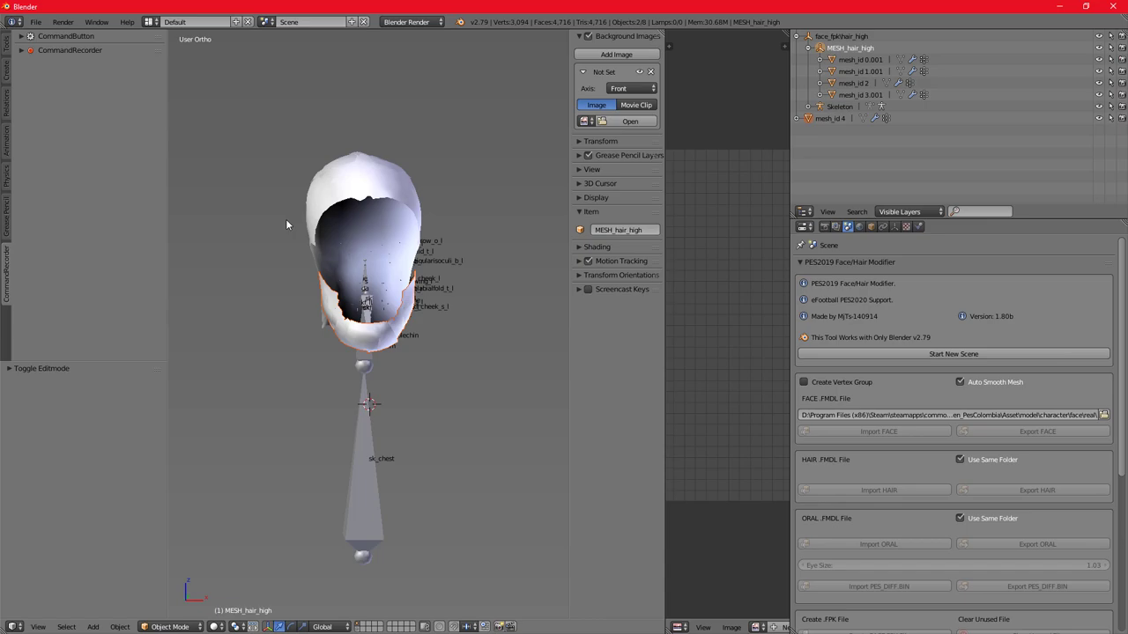
{"action": "key", "text": "ctrl+p"}
{"action": "left_click", "coordinate": [232, 220]}
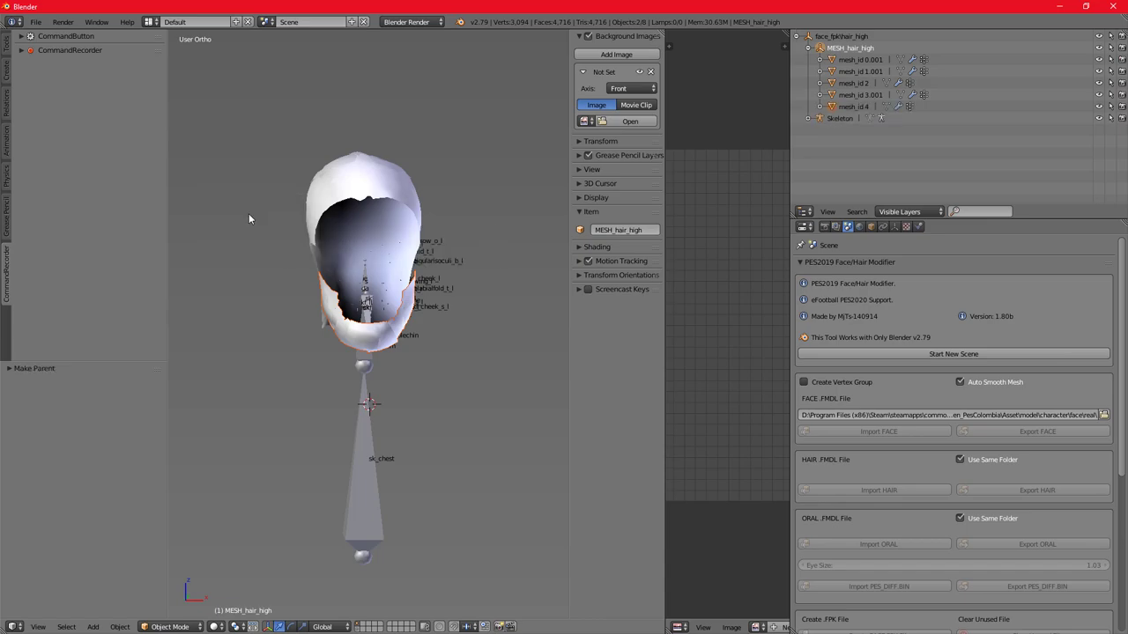
Set Skeleton as the object of mesh_id 4's fmdl skeleton modifier and deselect everything.
{"action": "left_click", "coordinate": [851, 106]}
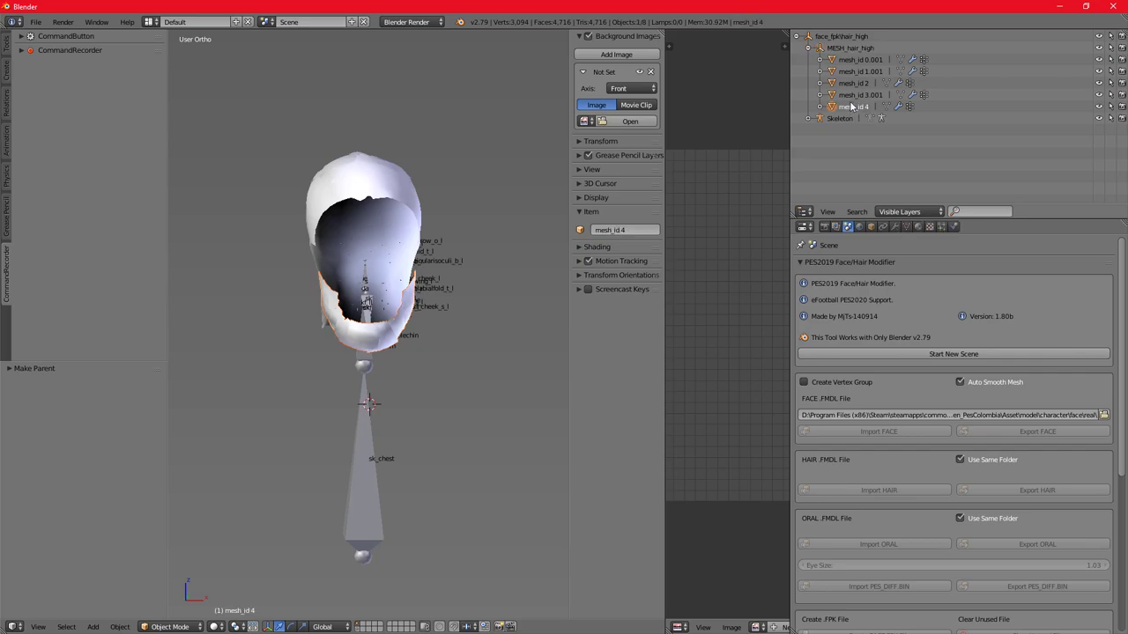
{"action": "left_click", "coordinate": [896, 227]}
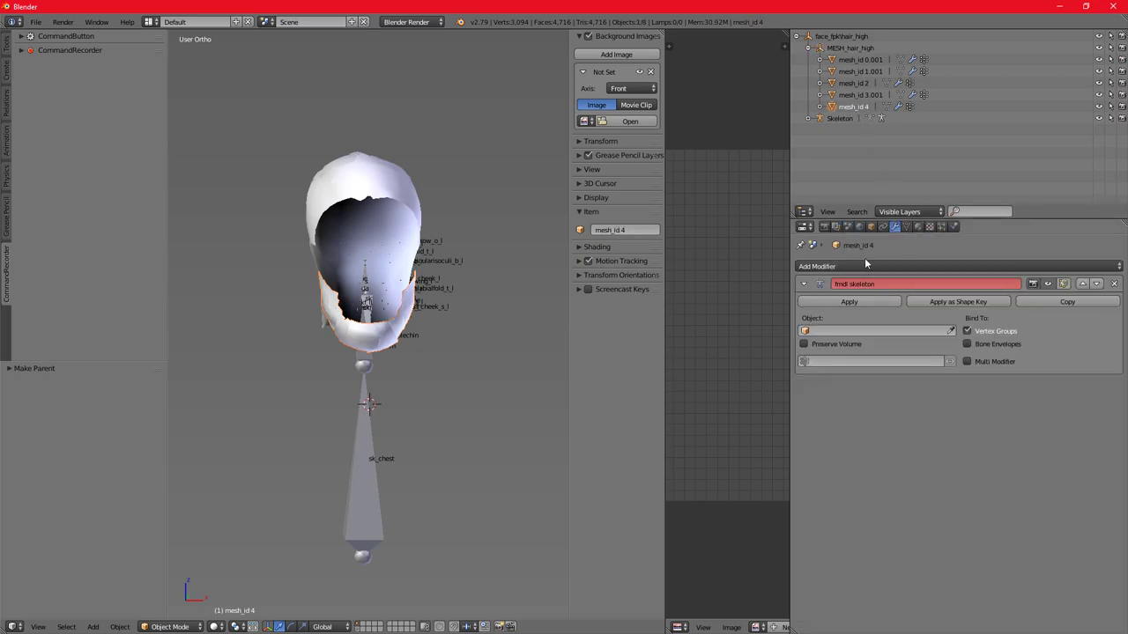
{"action": "left_click", "coordinate": [886, 284]}
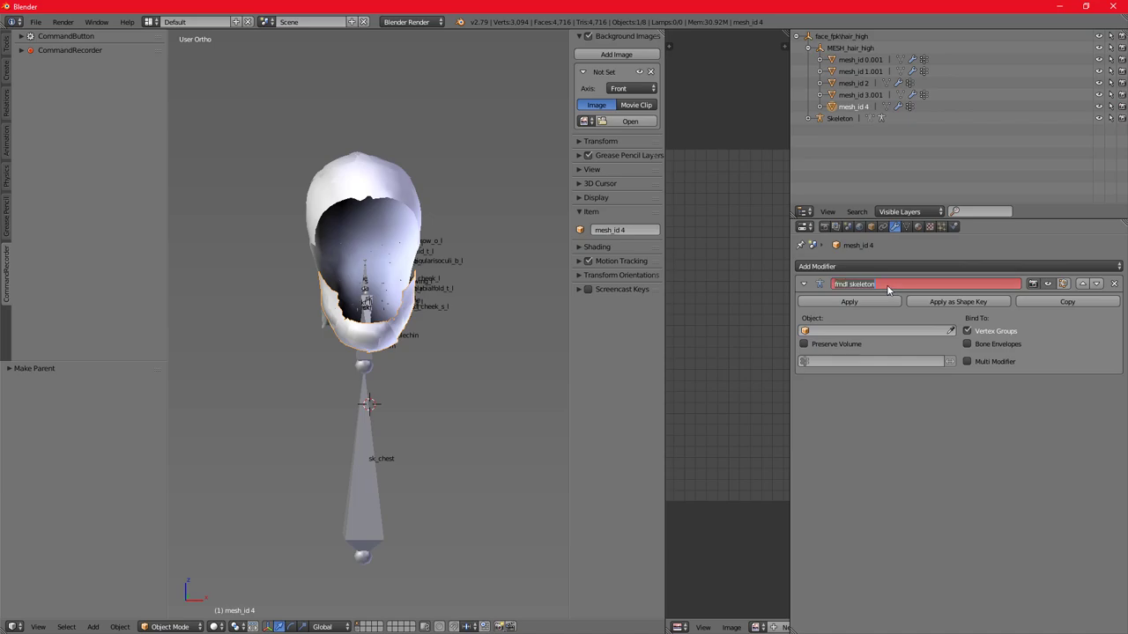
{"action": "left_click", "coordinate": [929, 447]}
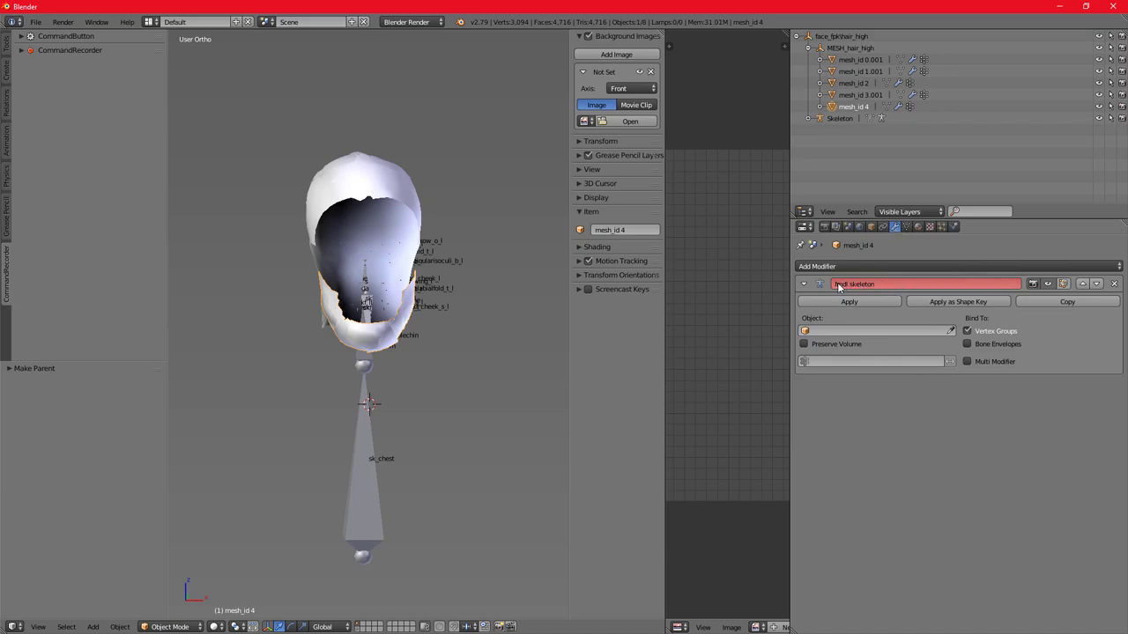
{"action": "left_click", "coordinate": [832, 332]}
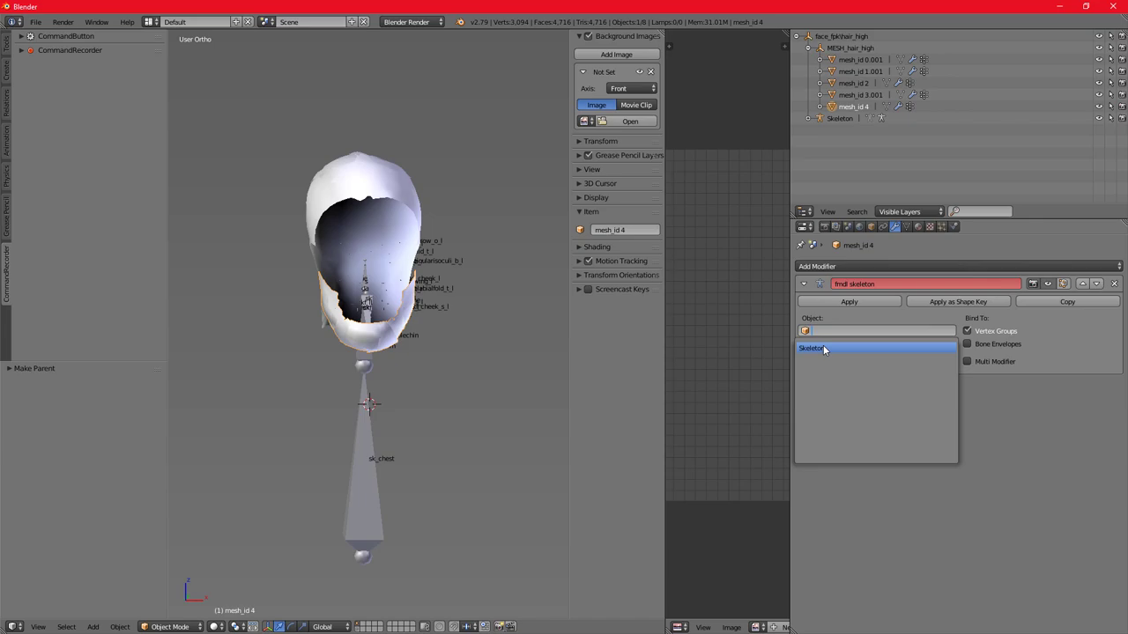
{"action": "left_click", "coordinate": [823, 345]}
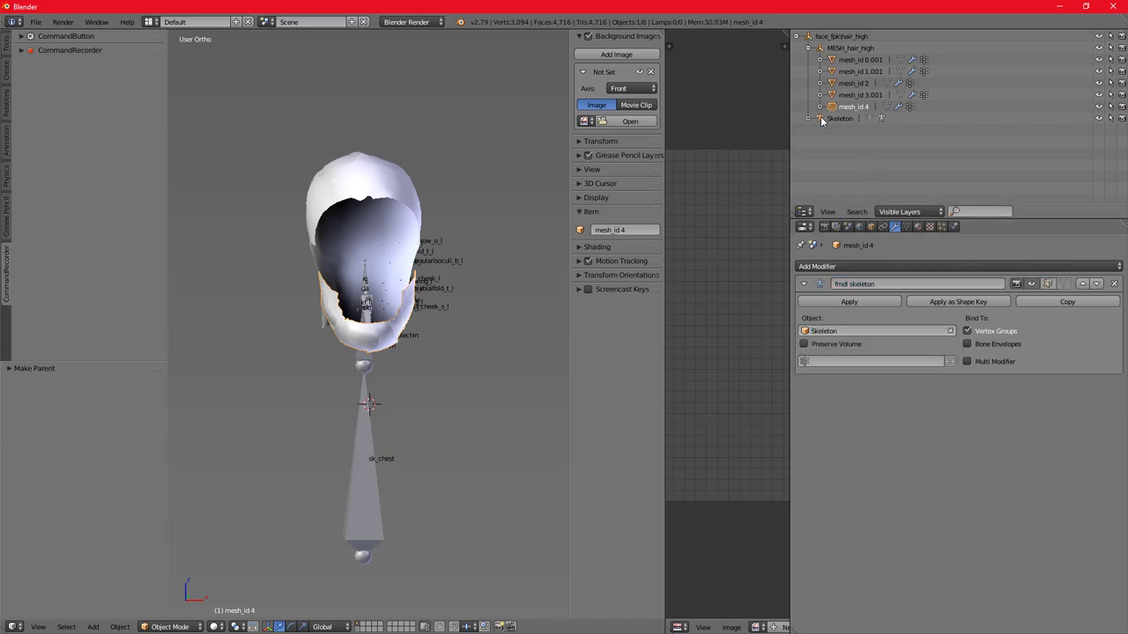
{"action": "scroll", "coordinate": [306, 327], "scroll_direction": "up", "scroll_amount": 3}
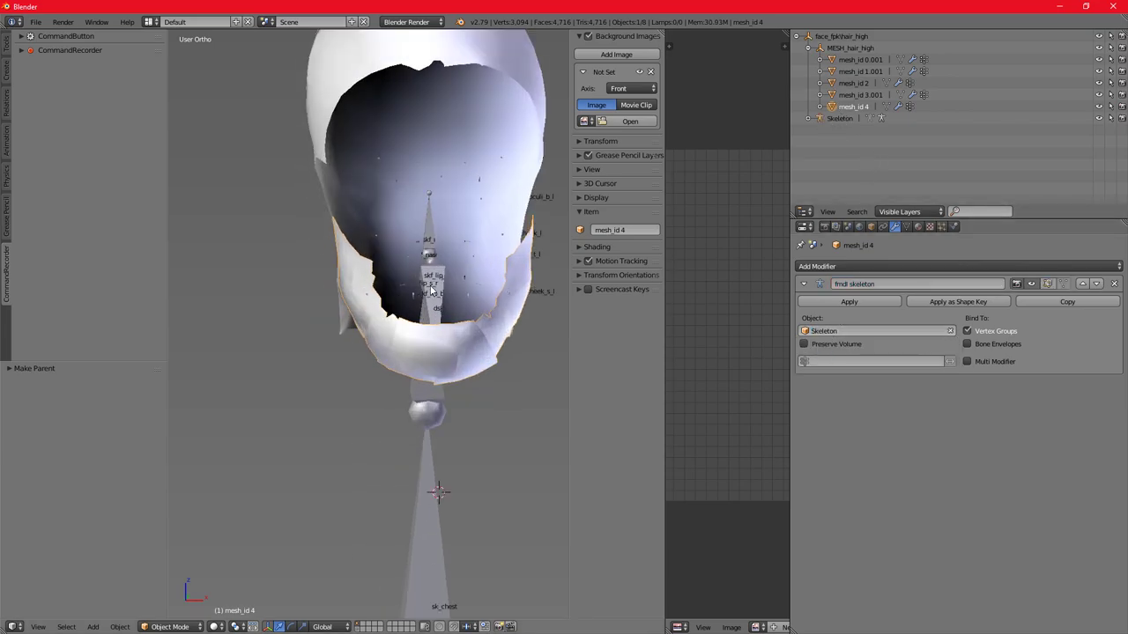
{"action": "key", "text": "a"}
{"action": "middle_click_drag", "start_coordinate": [307, 327], "coordinate": [414, 295]}
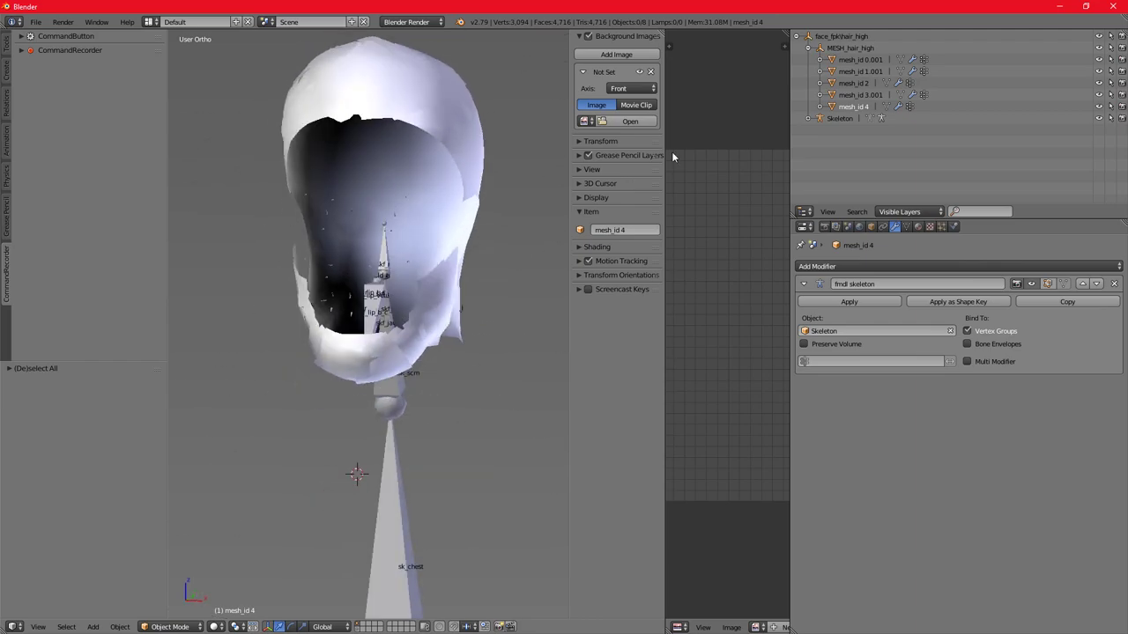
Rename the mesh_id 0.001 object and its mesh data to mesh_id 0.
{"action": "left_click", "coordinate": [820, 60]}
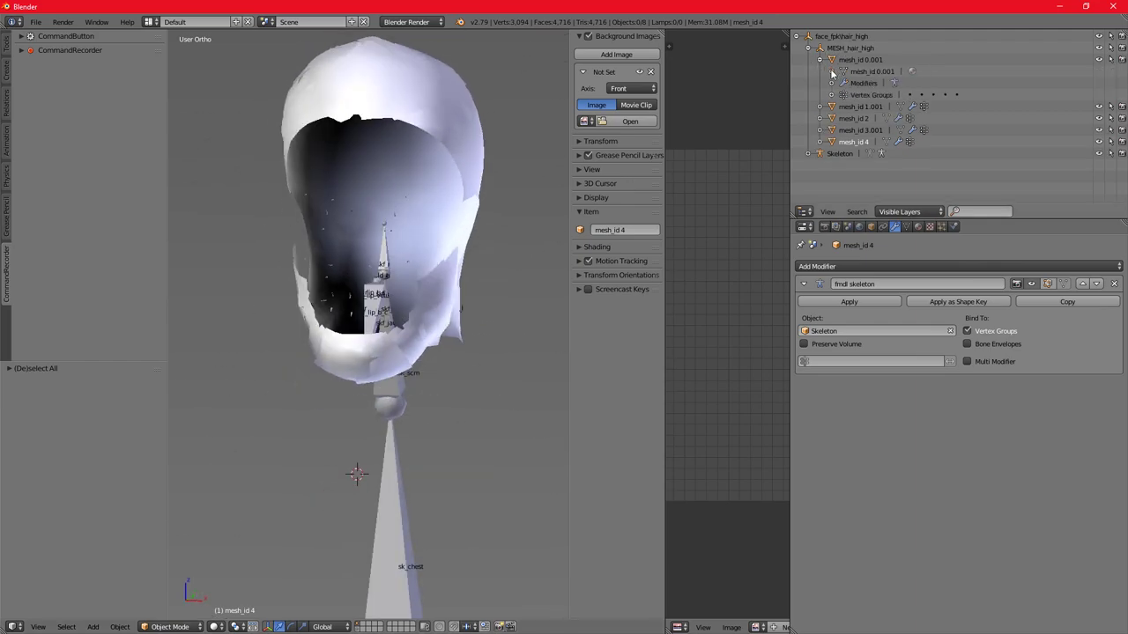
{"action": "left_click", "coordinate": [830, 71]}
{"action": "double_click", "coordinate": [878, 60]}
{"action": "mouse_move", "coordinate": [886, 61]}
{"action": "left_mouse_down"}
{"action": "mouse_move", "coordinate": [872, 68]}
{"action": "mouse_move", "coordinate": [882, 78]}
{"action": "left_mouse_up"}
{"action": "key", "text": "BackSpace"}
{"action": "key", "text": "Return"}
{"action": "double_click", "coordinate": [881, 73]}
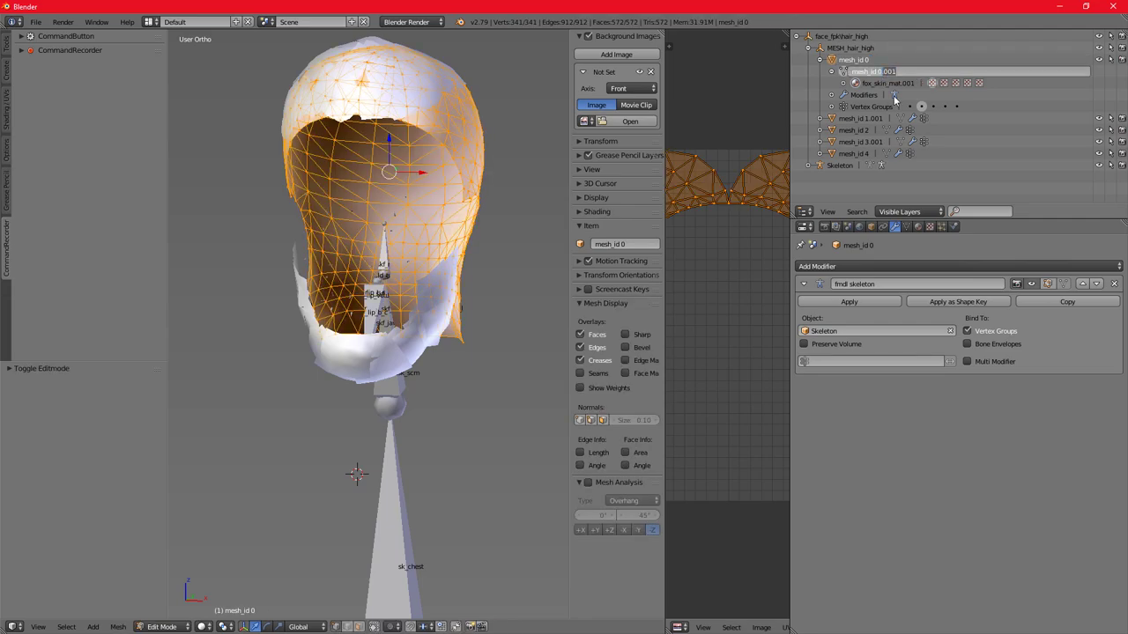
{"action": "type", "text": "0"}
{"action": "key", "text": "Return"}
Remove the .001 suffix from mesh_id 0's fox_skin_mat material and its Base_Tex_SRGB texture name.
{"action": "left_click", "coordinate": [845, 83]}
{"action": "double_click", "coordinate": [909, 83]}
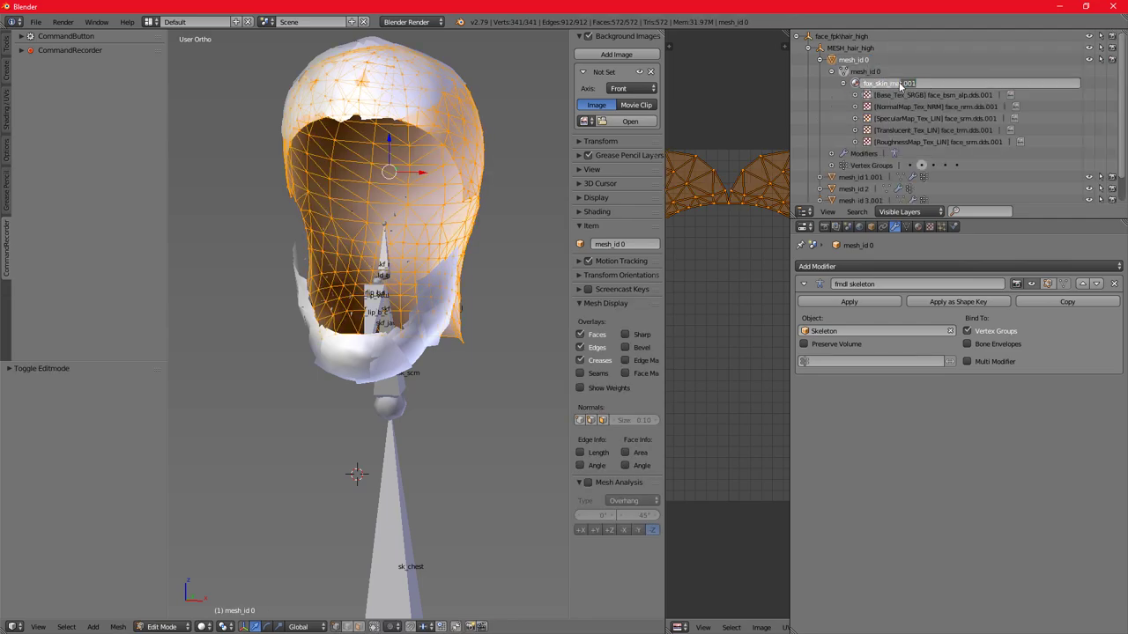
{"action": "key", "text": "BackSpace"}
{"action": "key", "text": "Return"}
{"action": "double_click", "coordinate": [985, 94]}
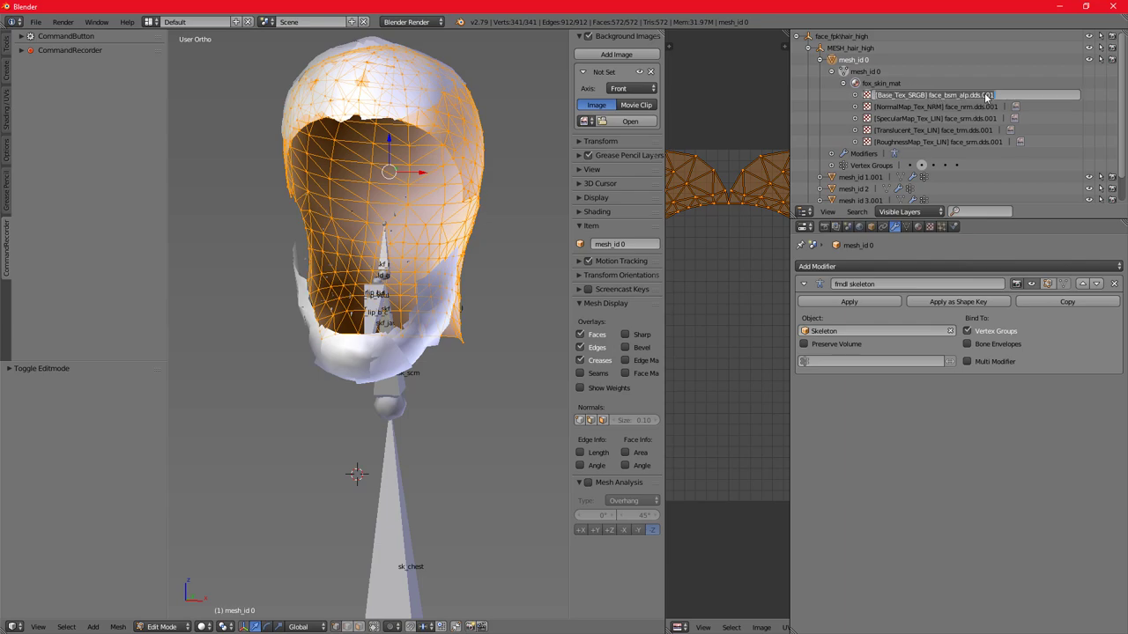
{"action": "left_click_drag", "start_coordinate": [1015, 97], "coordinate": [981, 100]}
{"action": "key", "text": "BackSpace"}
{"action": "key", "text": "Return"}
Remove the .001 suffix from mesh_id 0's remaining face textures and their linked image names.
{"action": "double_click", "coordinate": [985, 107]}
{"action": "left_click", "coordinate": [854, 95]}
{"action": "left_click", "coordinate": [854, 118]}
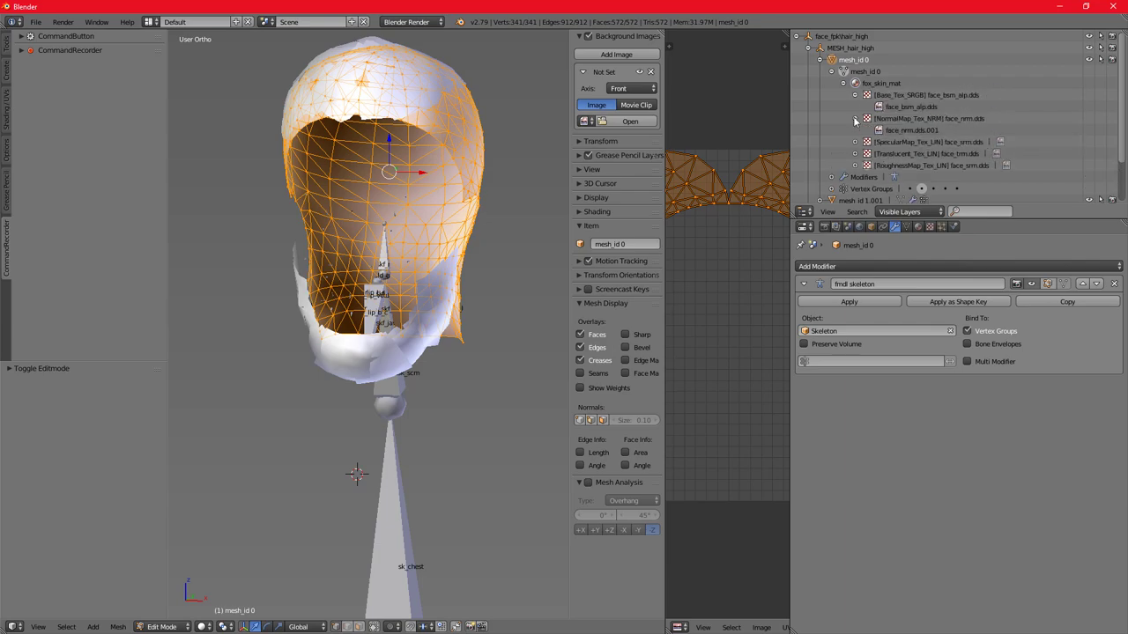
{"action": "left_click", "coordinate": [855, 142]}
{"action": "scroll", "coordinate": [913, 154], "scroll_direction": "down", "scroll_amount": 2}
{"action": "double_click", "coordinate": [913, 153]}
{"action": "key", "text": "BackSpace"}
{"action": "key", "text": "Return"}
Remove the .001 suffix from the mesh_id 1 object, its mesh data, fox_hair_mat material, textures and images.
{"action": "scroll", "coordinate": [914, 156], "scroll_direction": "down", "scroll_amount": 3}
{"action": "double_click", "coordinate": [876, 126]}
{"action": "scroll", "coordinate": [876, 126], "scroll_direction": "down", "scroll_amount": 3}
{"action": "double_click", "coordinate": [1010, 116]}
{"action": "double_click", "coordinate": [957, 106]}
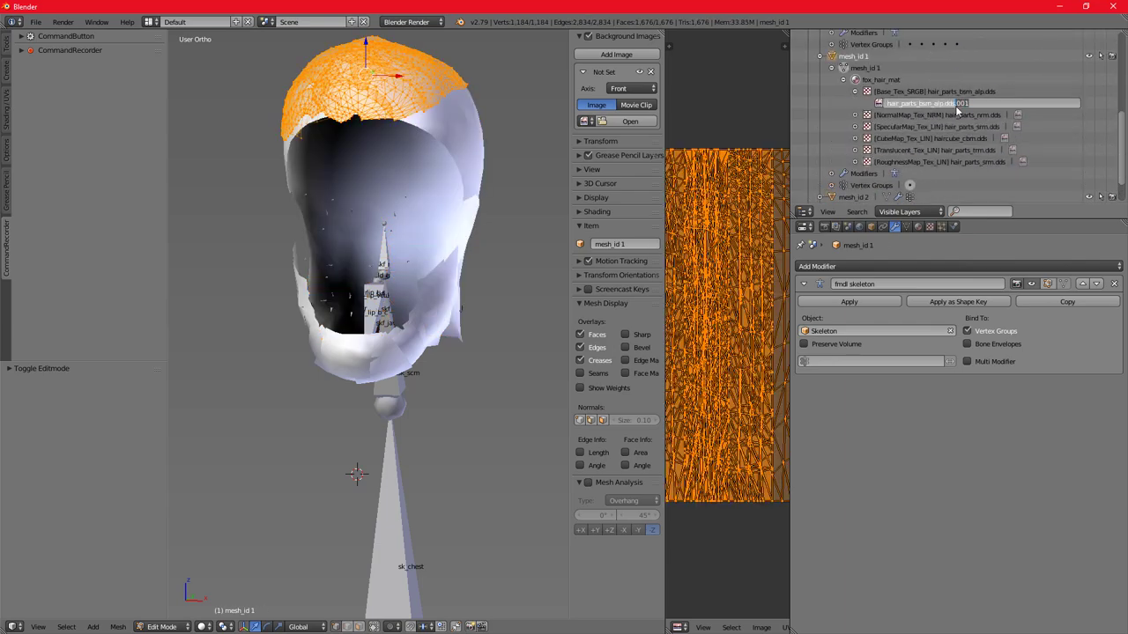
{"action": "left_click", "coordinate": [855, 162]}
{"action": "left_click", "coordinate": [830, 68]}
Collapse the mesh_id 1 hierarchy and rename the mesh_id 3.001 object and its mesh data to mesh_id 3.
{"action": "left_click", "coordinate": [819, 115]}
{"action": "left_click", "coordinate": [820, 83]}
{"action": "left_click", "coordinate": [853, 83]}
{"action": "left_click", "coordinate": [853, 95]}
{"action": "double_click", "coordinate": [865, 106]}
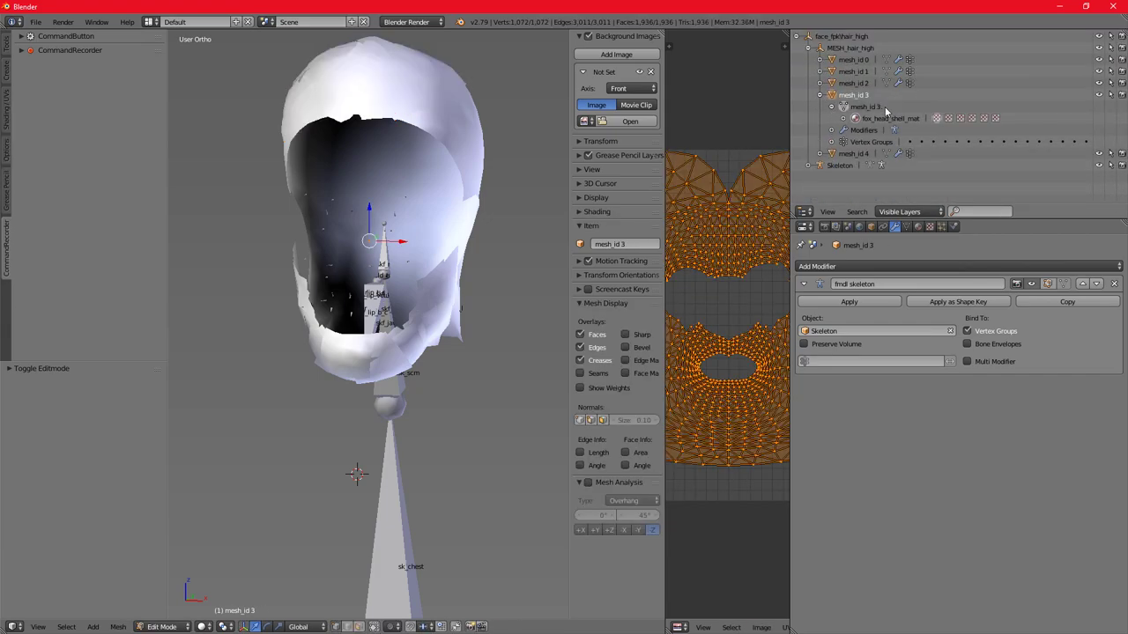
Rename the beard mesh_id 4's material to fox_hair_mat and collapse its hierarchy.
{"action": "left_click", "coordinate": [853, 107]}
{"action": "double_click", "coordinate": [865, 118]}
{"action": "left_click", "coordinate": [831, 118]}
{"action": "left_click", "coordinate": [844, 130]}
{"action": "scroll", "coordinate": [881, 130], "scroll_direction": "down", "scroll_amount": 2}
{"action": "double_click", "coordinate": [893, 93]}
{"action": "left_click_drag", "start_coordinate": [918, 93], "coordinate": [899, 93]}
{"action": "key", "text": "BackSpace"}
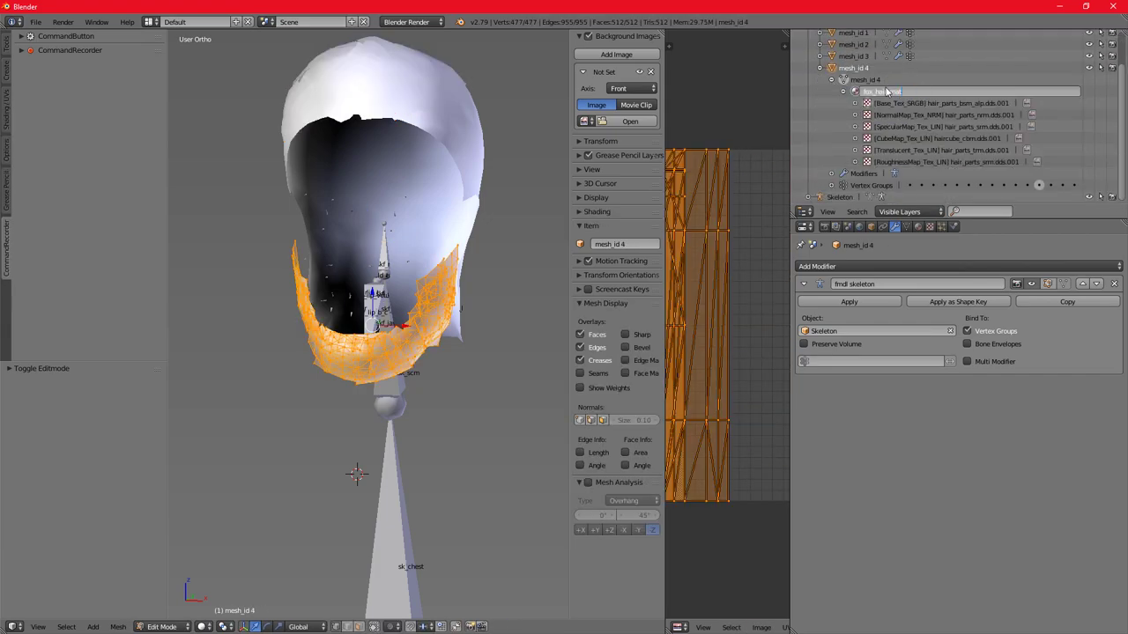
{"action": "key", "text": "Return"}
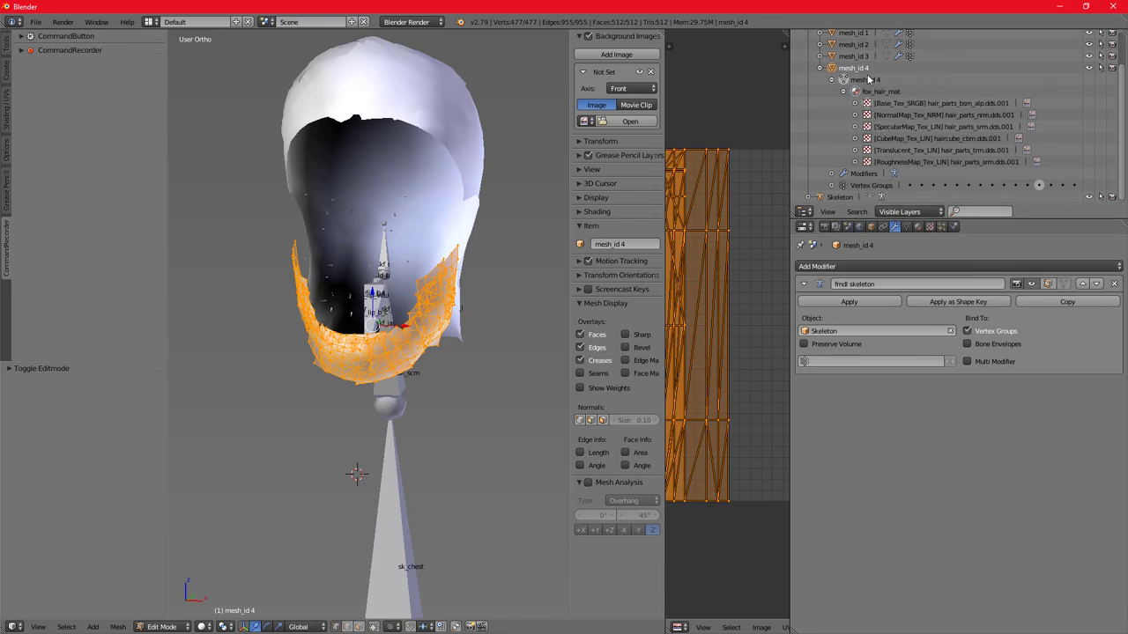
{"action": "left_click", "coordinate": [821, 67]}
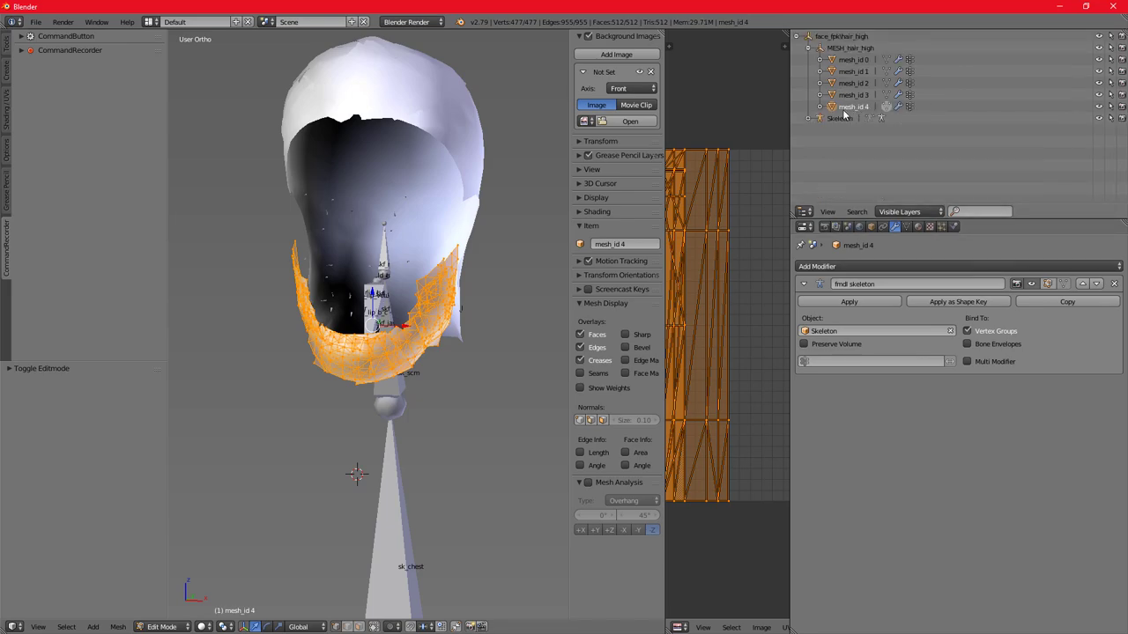
Return to Object Mode with mesh_id 4 selected and examine its fox_hair_mat material settings.
{"action": "left_click", "coordinate": [929, 227]}
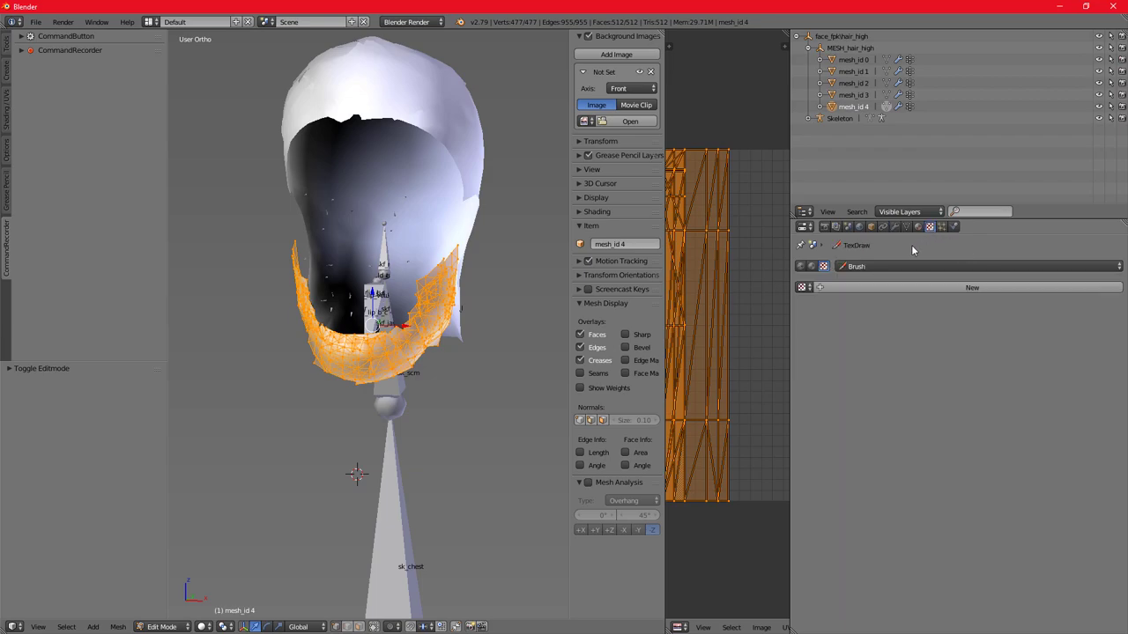
{"action": "left_click", "coordinate": [819, 107]}
{"action": "left_click", "coordinate": [848, 118]}
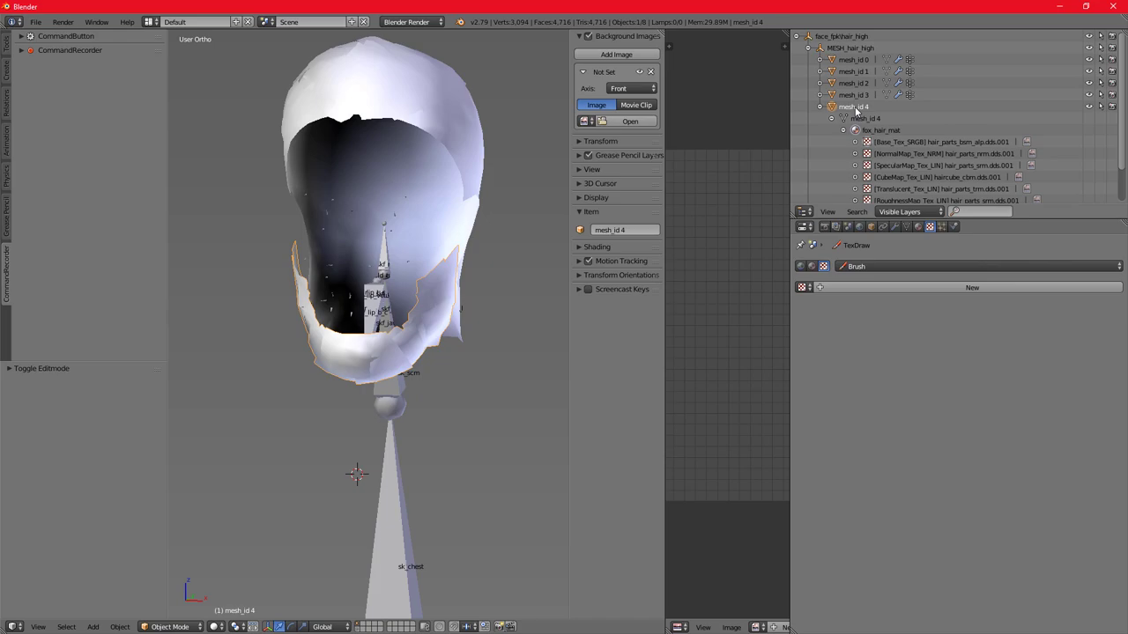
{"action": "left_click", "coordinate": [918, 227]}
{"action": "scroll", "coordinate": [1027, 490], "scroll_direction": "down", "scroll_amount": 6}
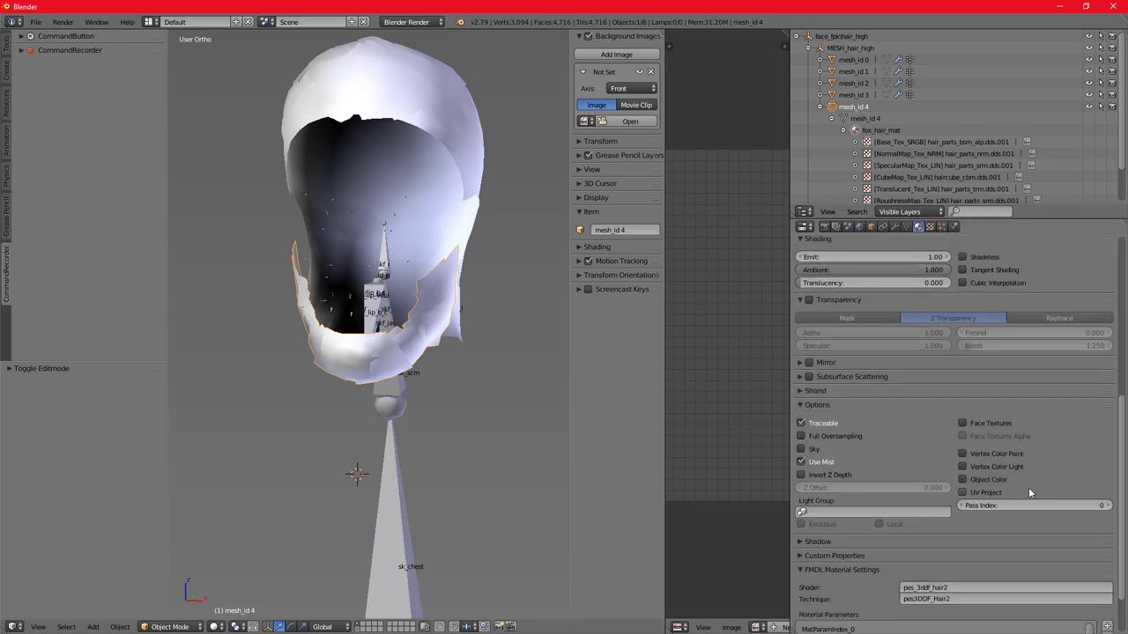
{"action": "scroll", "coordinate": [1026, 486], "scroll_direction": "up", "scroll_amount": 6}
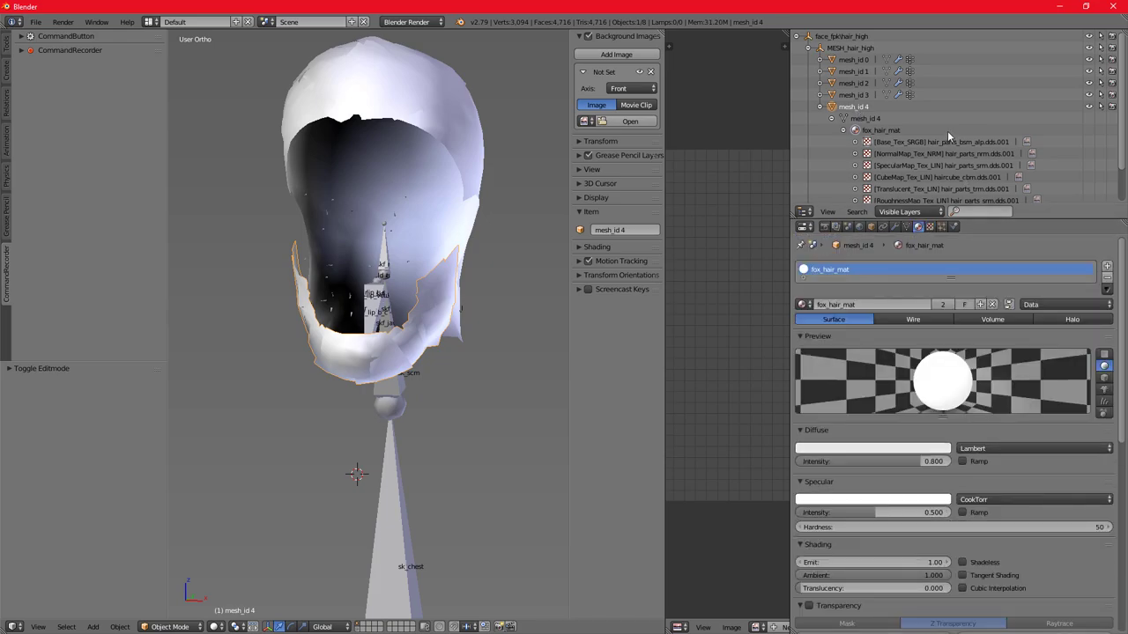
{"action": "left_click", "coordinate": [819, 107]}
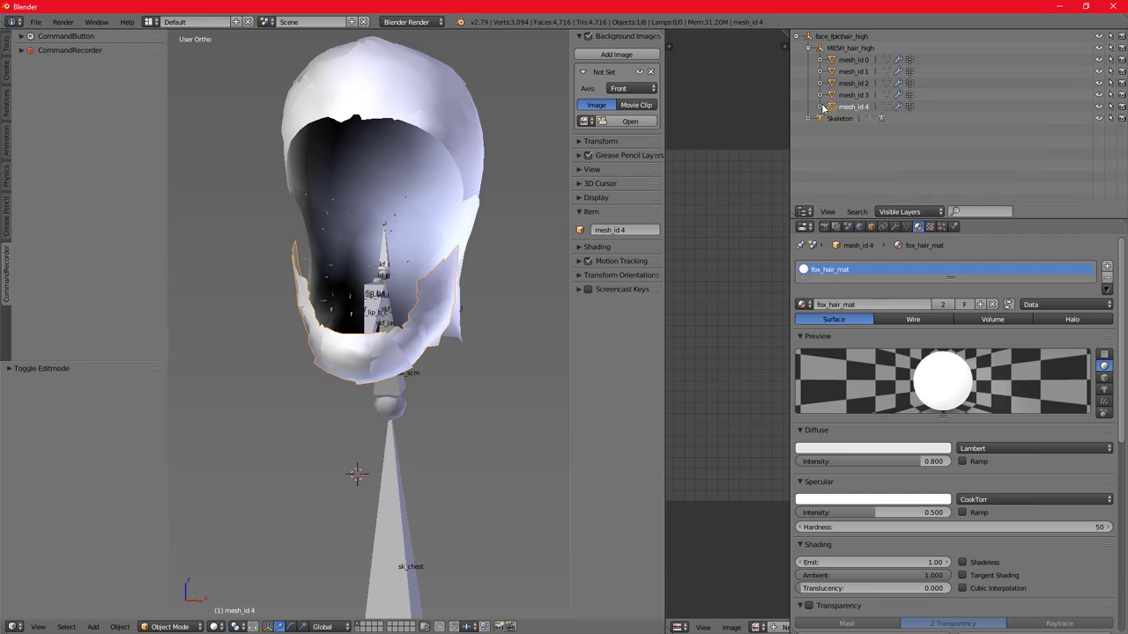
{"action": "left_click", "coordinate": [820, 107]}
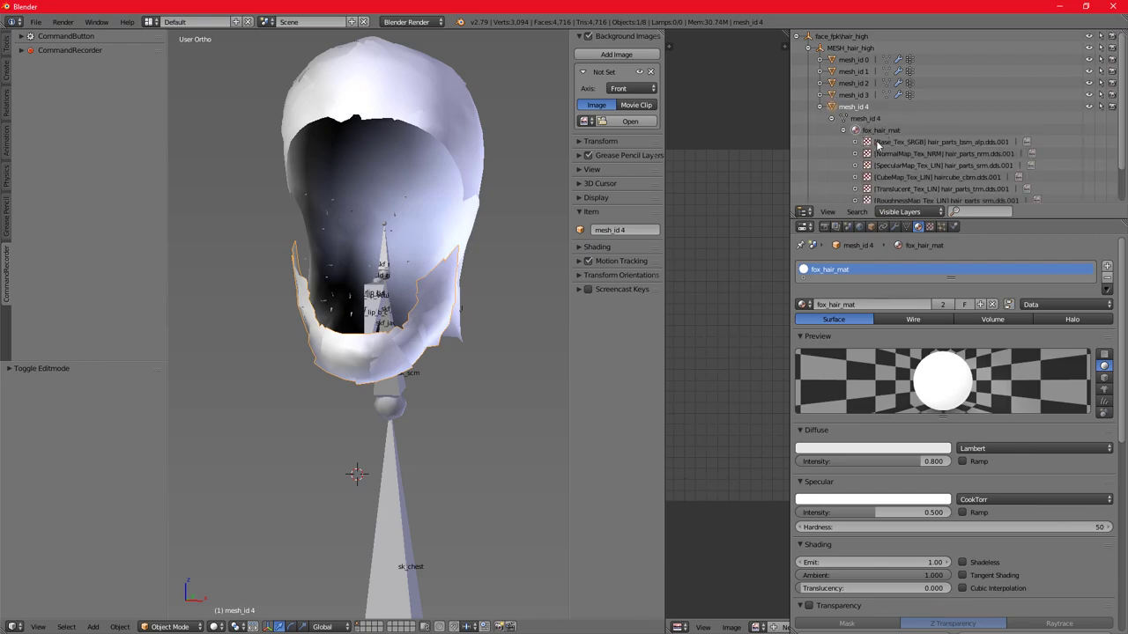
Show the textures of mesh_id 4's material and rename the base texture's image to hair_parts_bsm_alp.dds.
{"action": "left_click", "coordinate": [929, 226]}
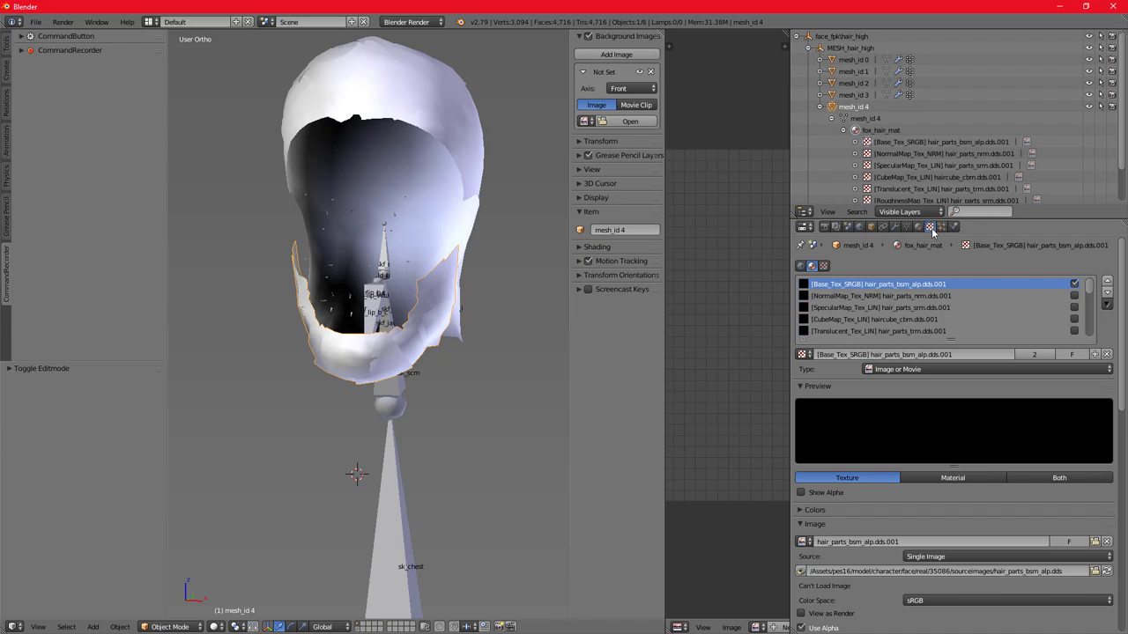
{"action": "left_click", "coordinate": [906, 297]}
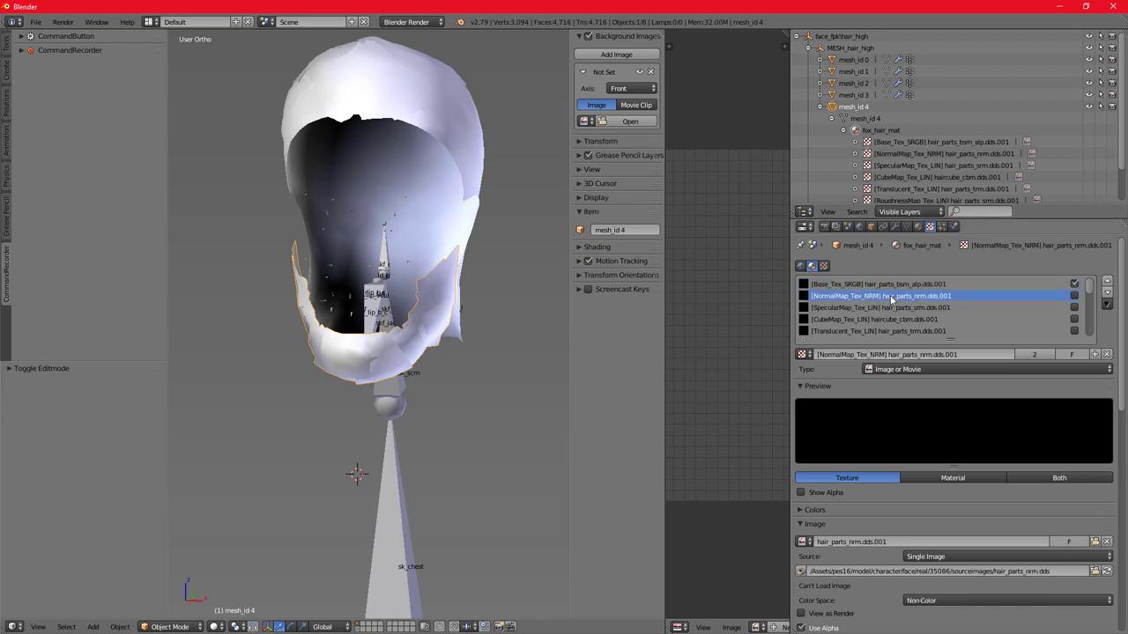
{"action": "left_click", "coordinate": [889, 286]}
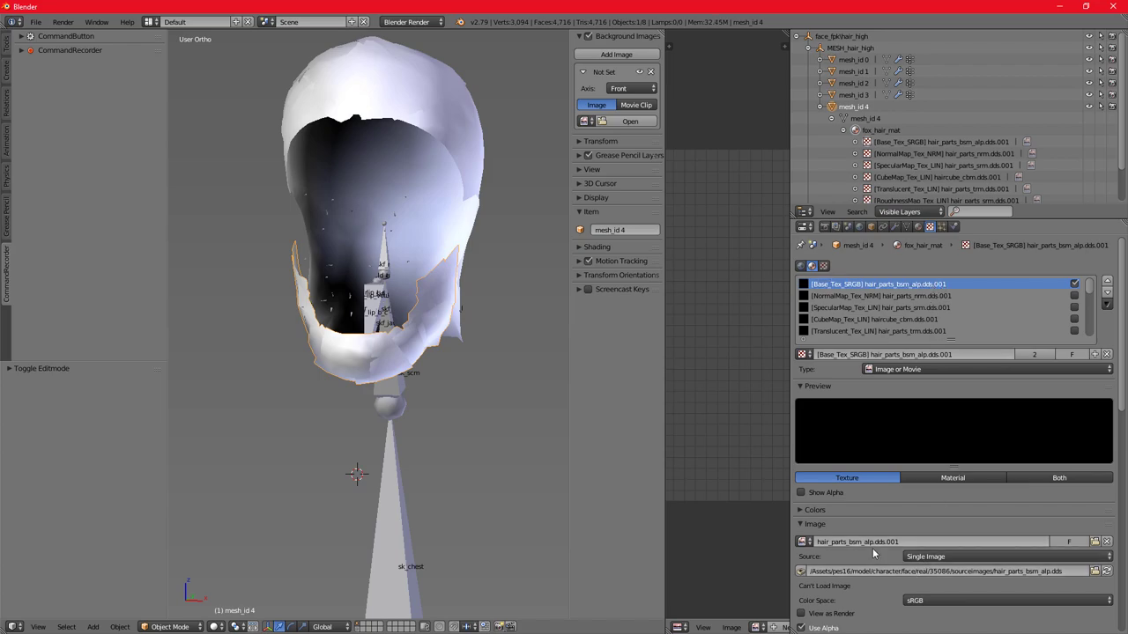
{"action": "scroll", "coordinate": [854, 538], "scroll_direction": "down", "scroll_amount": 3}
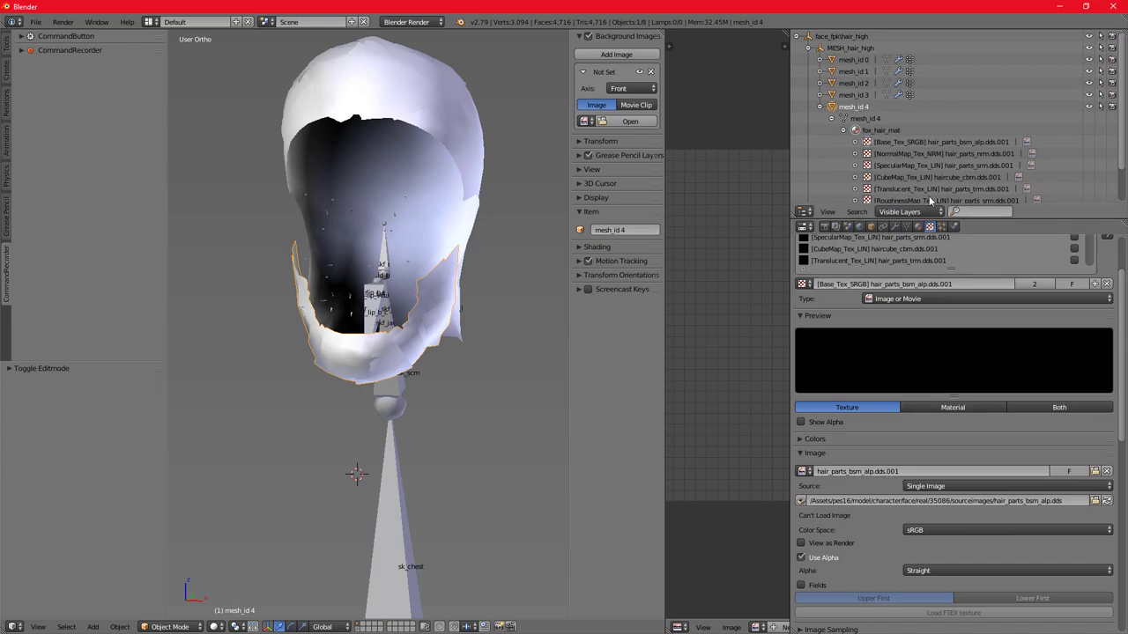
{"action": "scroll", "coordinate": [977, 323], "scroll_direction": "up", "scroll_amount": 2}
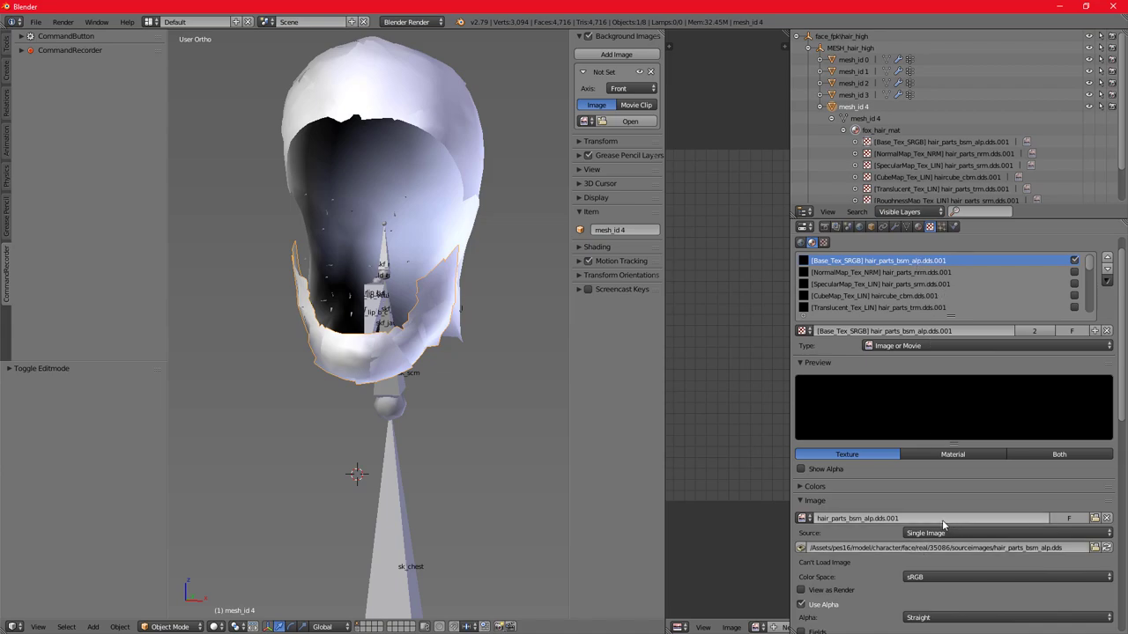
{"action": "double_click", "coordinate": [911, 522]}
{"action": "left_click_drag", "start_coordinate": [918, 521], "coordinate": [887, 531]}
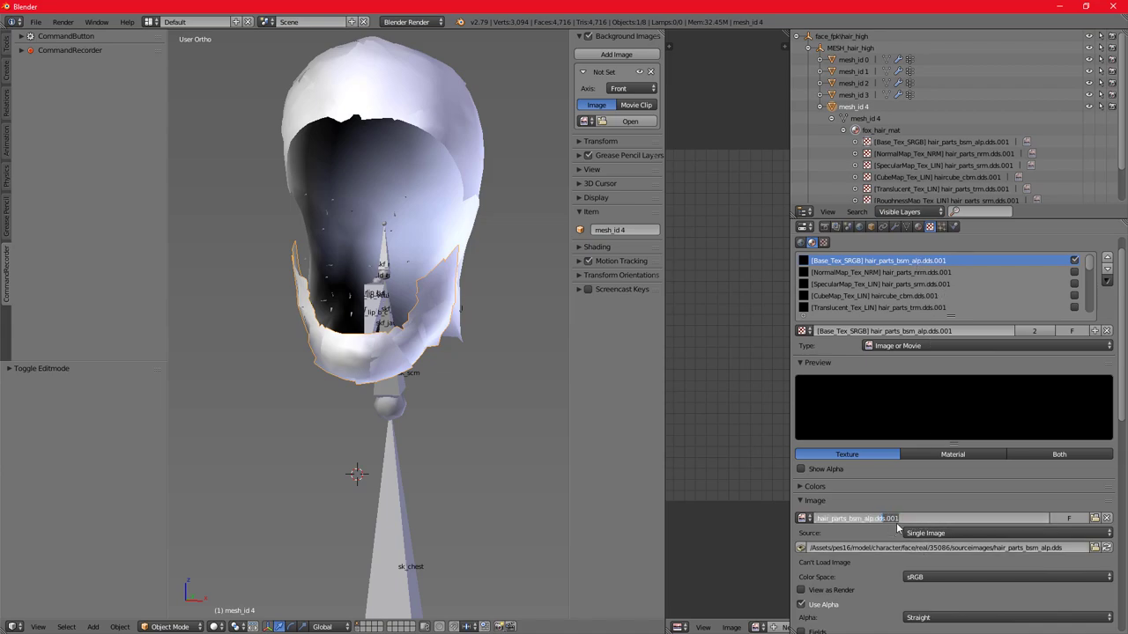
{"action": "key", "text": "BackSpace"}
{"action": "key", "text": "Return"}
Remove the .001 suffix from the image names of mesh_id 4's normal, specular, cube map and translucent textures.
{"action": "double_click", "coordinate": [949, 274]}
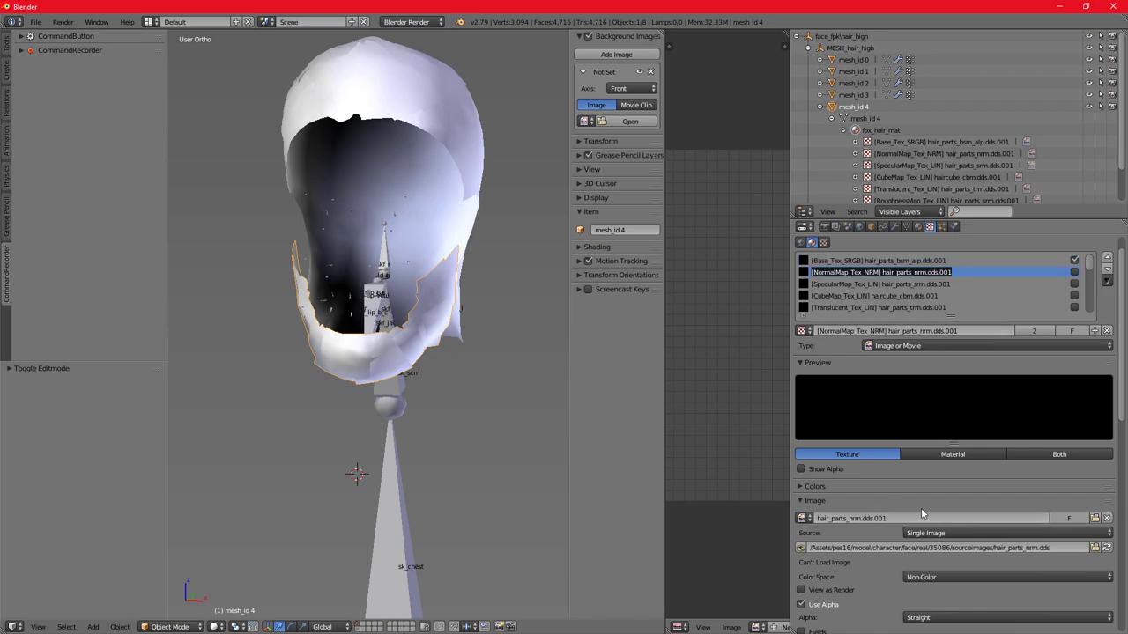
{"action": "mouse_move", "coordinate": [873, 519]}
{"action": "left_mouse_down"}
{"action": "mouse_move", "coordinate": [893, 523]}
{"action": "mouse_move", "coordinate": [872, 531]}
{"action": "left_mouse_up"}
{"action": "key", "text": "BackSpace"}
{"action": "left_click", "coordinate": [945, 282]}
{"action": "left_click", "coordinate": [936, 295]}
{"action": "left_click", "coordinate": [936, 307]}
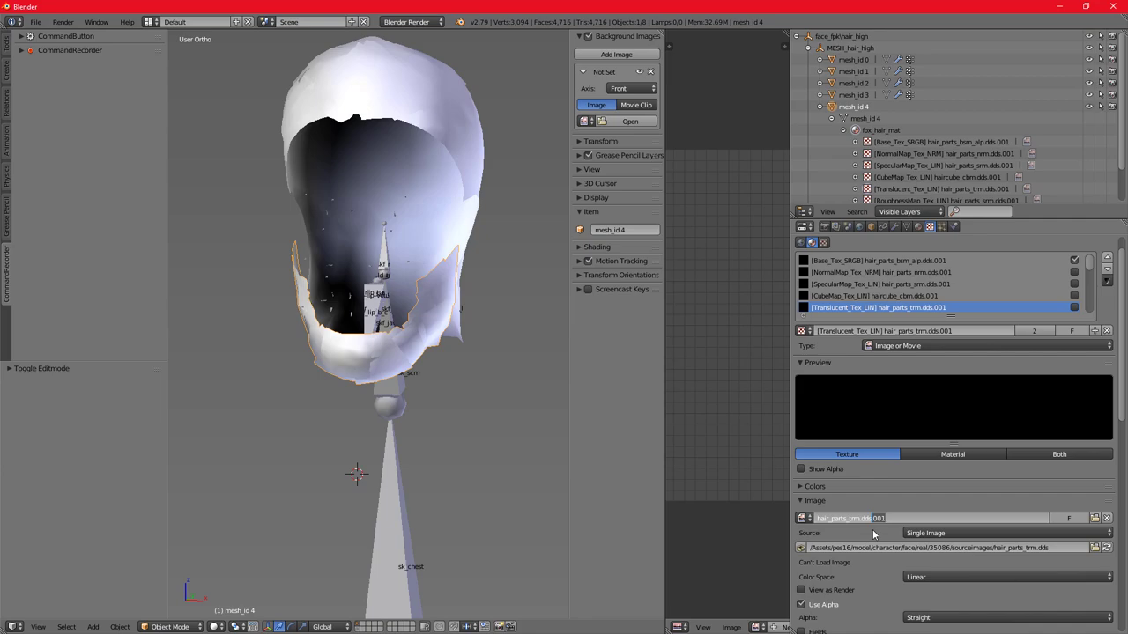
{"action": "key", "text": "Down"}
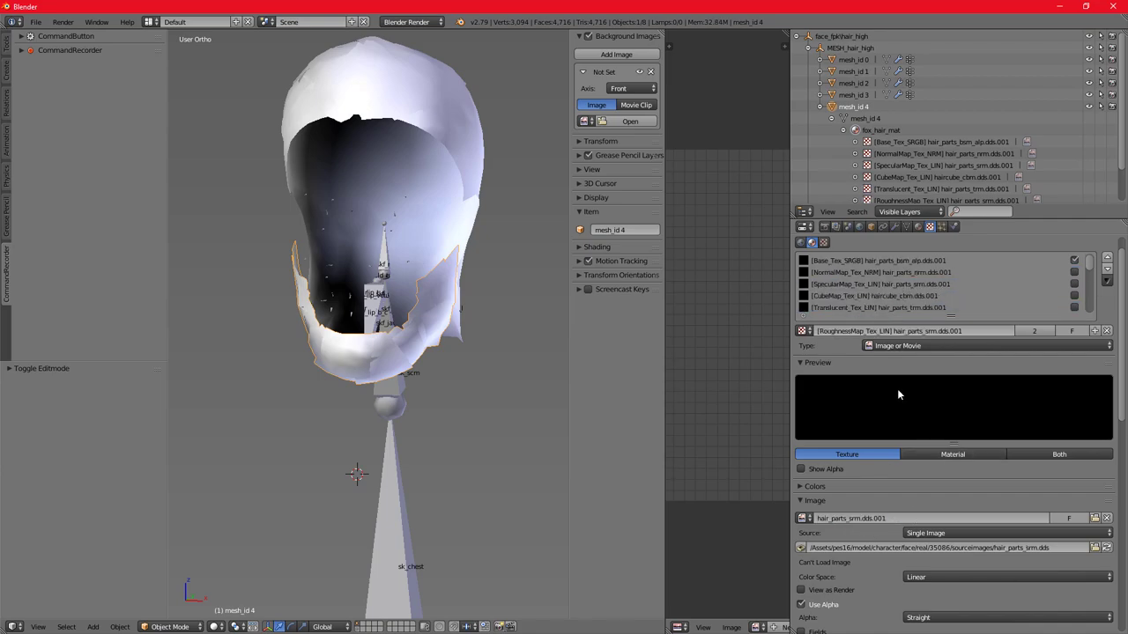
Examine the beard mesh and review the image name and file path of each mesh_id 4 texture.
{"action": "left_click", "coordinate": [901, 262]}
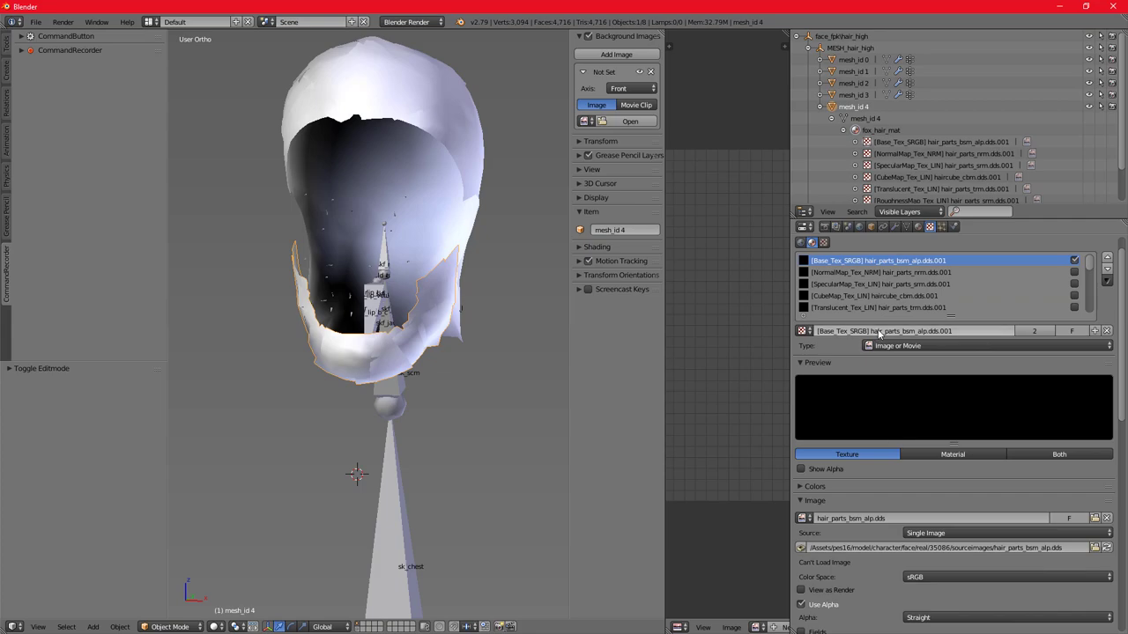
{"action": "scroll", "coordinate": [374, 292], "scroll_direction": "down", "scroll_amount": 3}
{"action": "middle_click_drag", "start_coordinate": [396, 303], "coordinate": [480, 309]}
{"action": "scroll", "coordinate": [300, 266], "scroll_direction": "up", "scroll_amount": 3}
{"action": "middle_click_drag", "start_coordinate": [374, 287], "coordinate": [440, 300]}
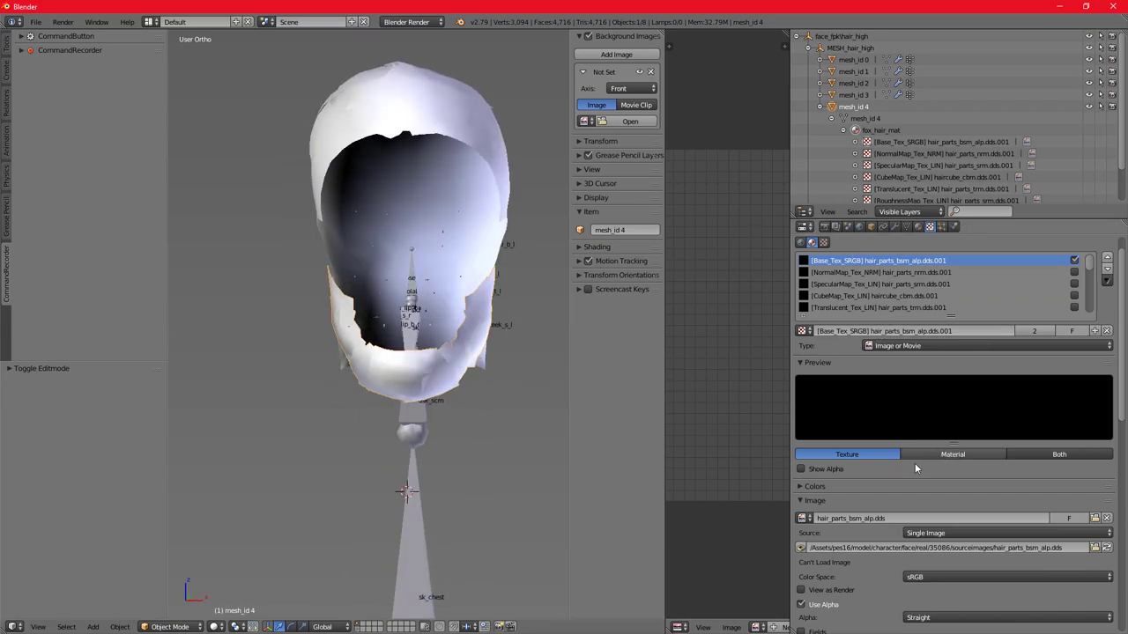
{"action": "left_click", "coordinate": [856, 272]}
{"action": "left_click", "coordinate": [864, 284]}
{"action": "left_click", "coordinate": [866, 273]}
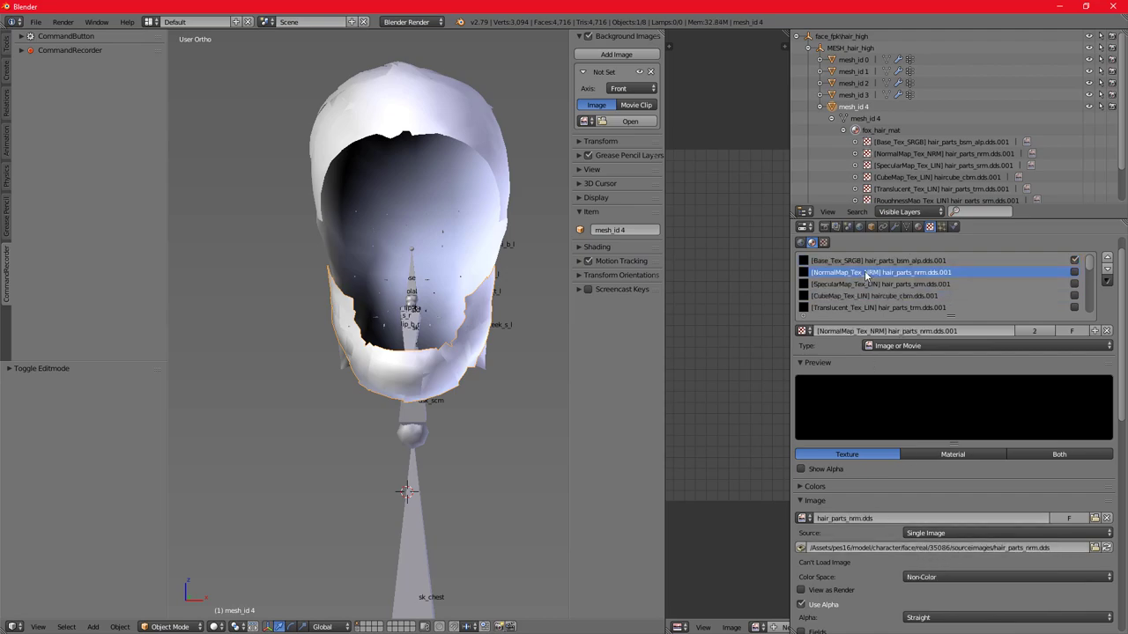
{"action": "left_click", "coordinate": [863, 263]}
{"action": "left_click", "coordinate": [866, 273]}
{"action": "left_click", "coordinate": [869, 284]}
{"action": "left_click", "coordinate": [873, 297]}
{"action": "left_click", "coordinate": [874, 306]}
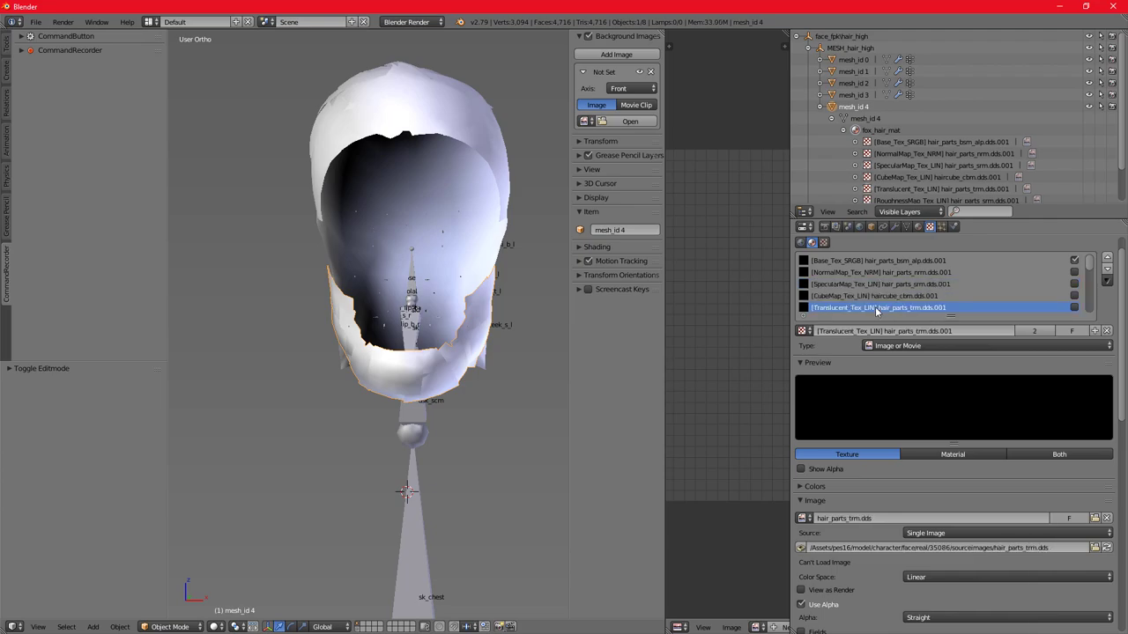
{"action": "left_click", "coordinate": [869, 297]}
{"action": "left_click", "coordinate": [862, 286]}
{"action": "left_click", "coordinate": [861, 261]}
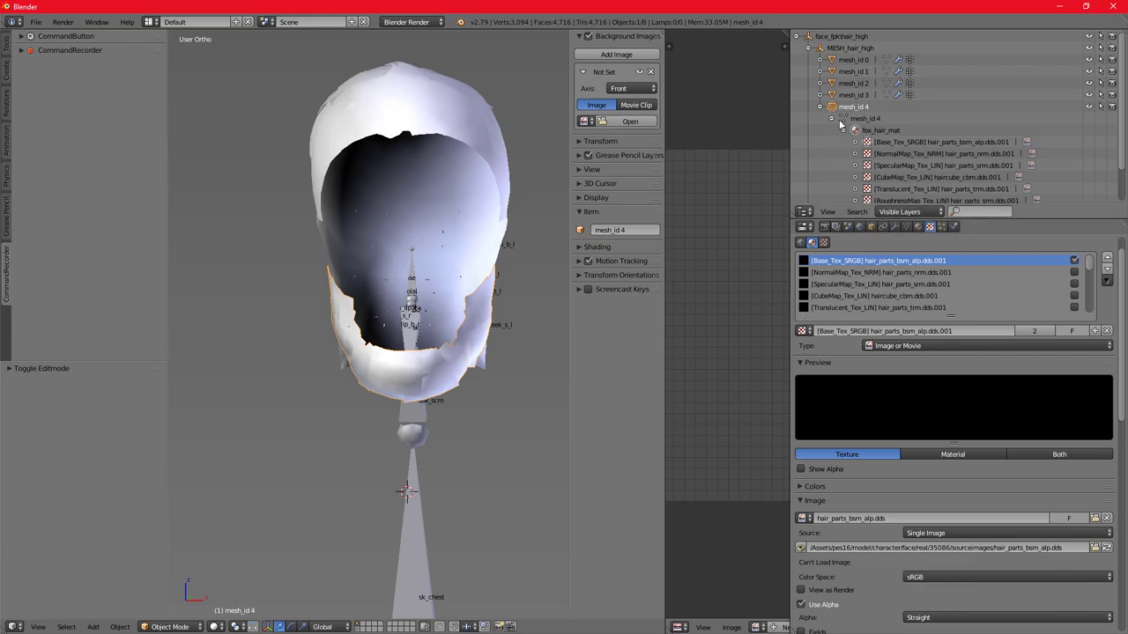
Find the base texture's FMDL directory setting, then switch to Chrome and check Tom Cleverley's player ID in the PESMaster page address.
{"action": "scroll", "coordinate": [933, 518], "scroll_direction": "down", "scroll_amount": 15}
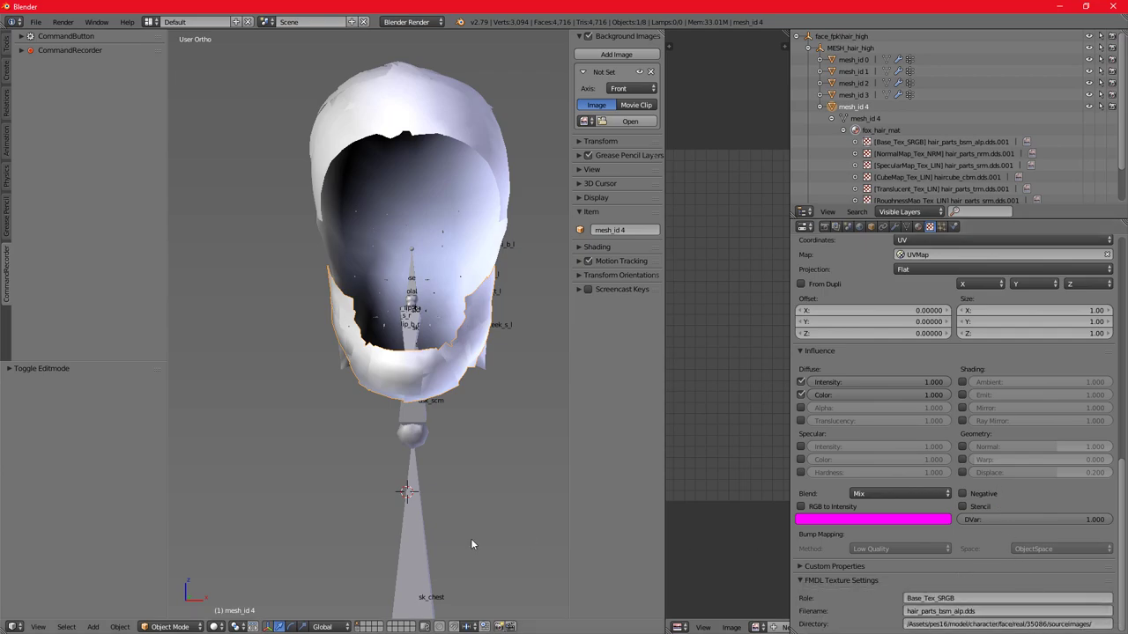
{"action": "key", "text": "super"}
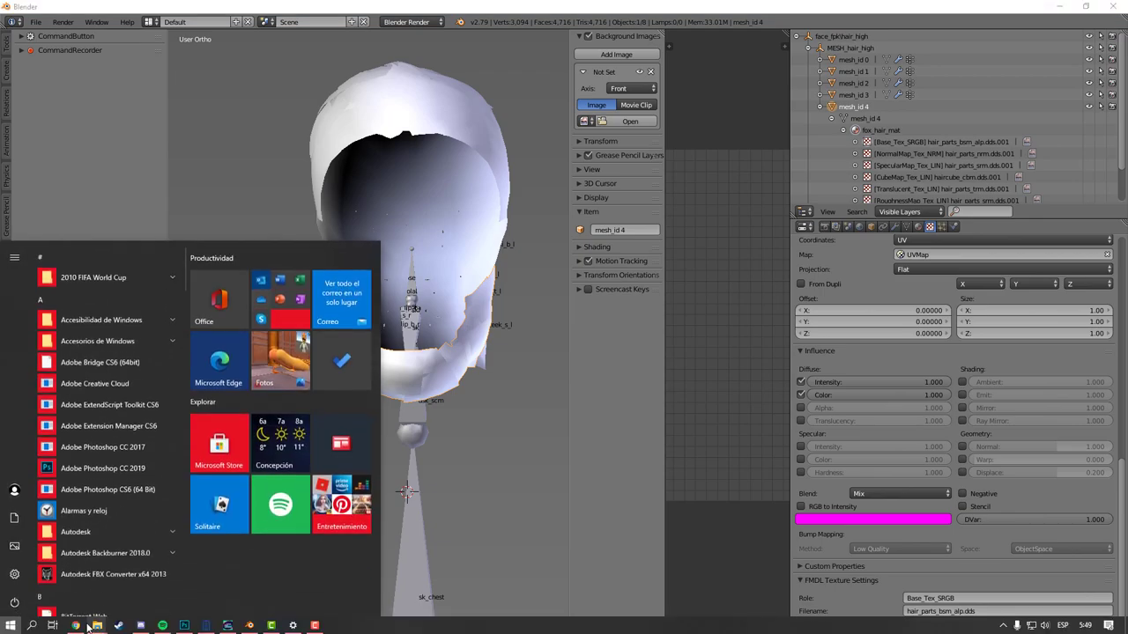
{"action": "left_click", "coordinate": [94, 625]}
{"action": "left_click", "coordinate": [75, 8]}
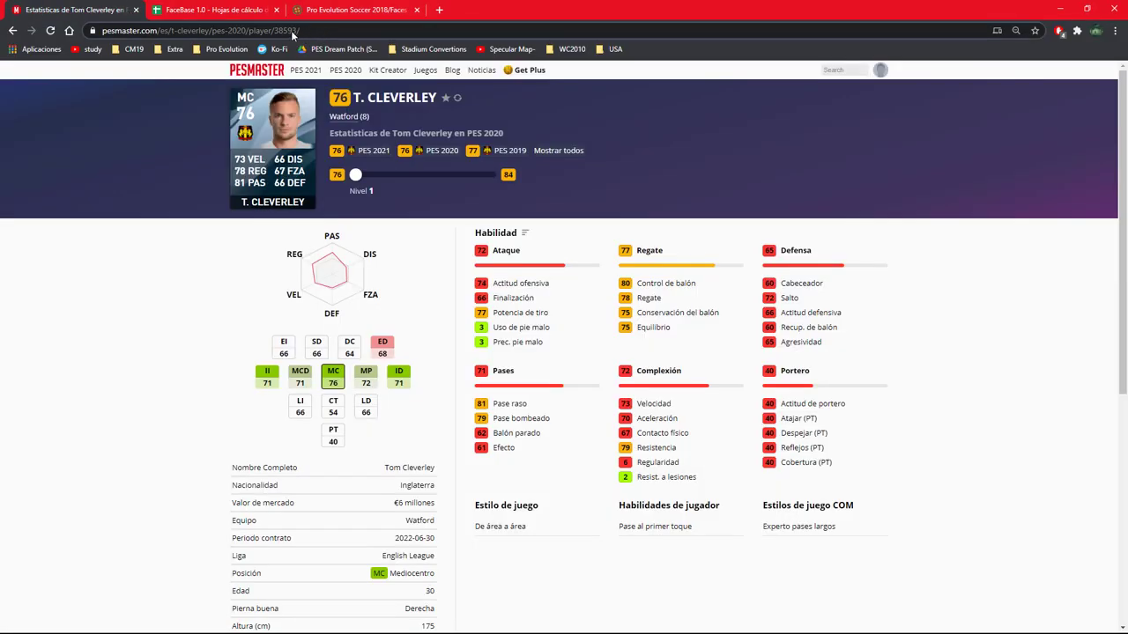
{"action": "left_click", "coordinate": [293, 33]}
{"action": "double_click", "coordinate": [333, 31]}
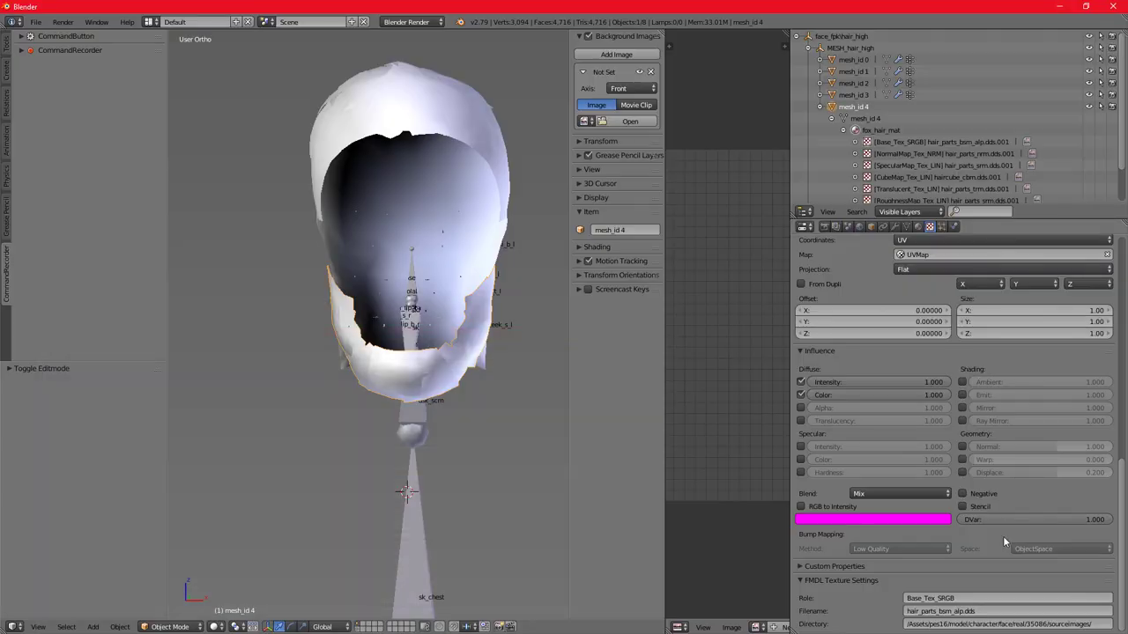
Set the player ID in the base texture's FMDL directory path to 38593.
{"action": "double_click", "coordinate": [1038, 625]}
{"action": "type", "text": "3859386"}
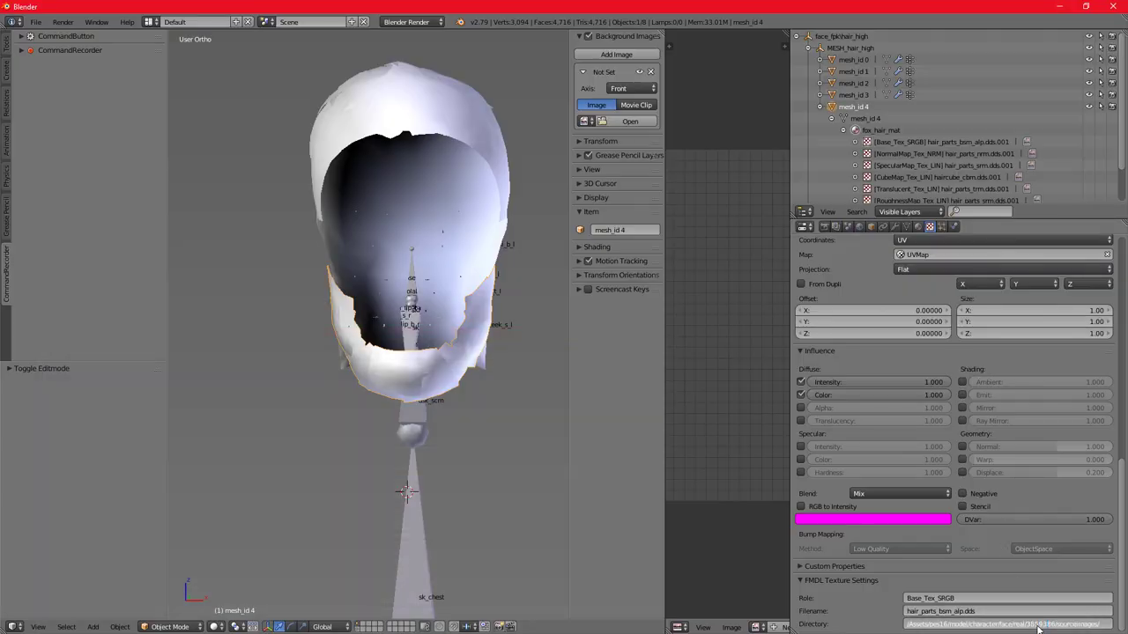
{"action": "key", "text": "BackSpace"}
{"action": "key", "text": "BackSpace"}
{"action": "key", "text": "Return"}
{"action": "scroll", "coordinate": [969, 444], "scroll_direction": "up", "scroll_amount": 6}
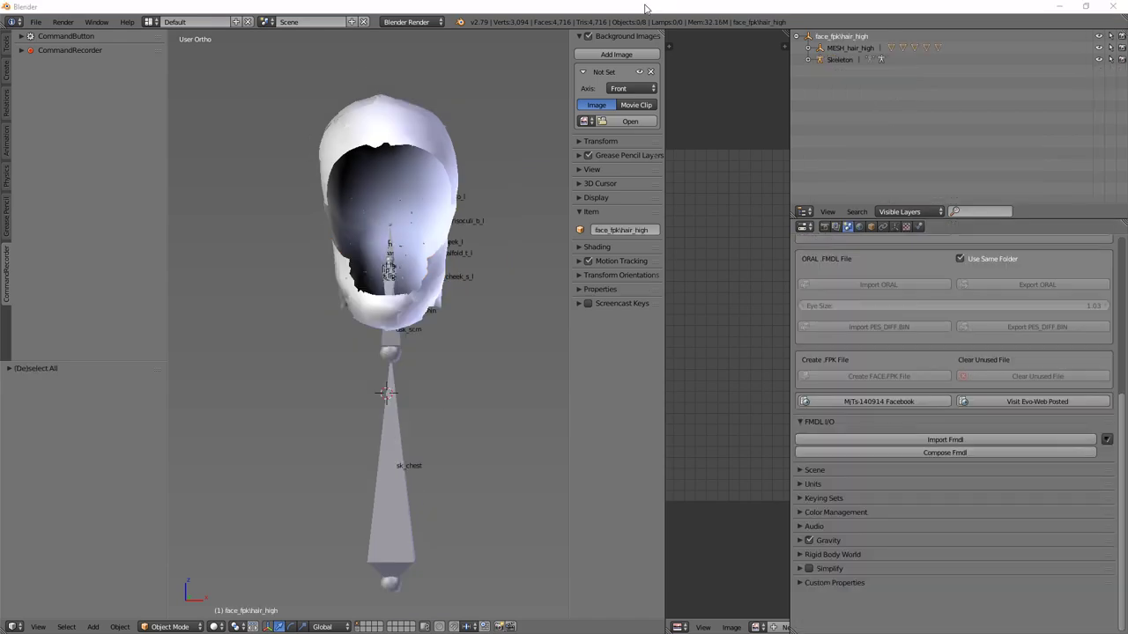
Expand MESH_hair_high and inspect the material and textures under mesh_id 4.
{"action": "left_click", "coordinate": [646, 8]}
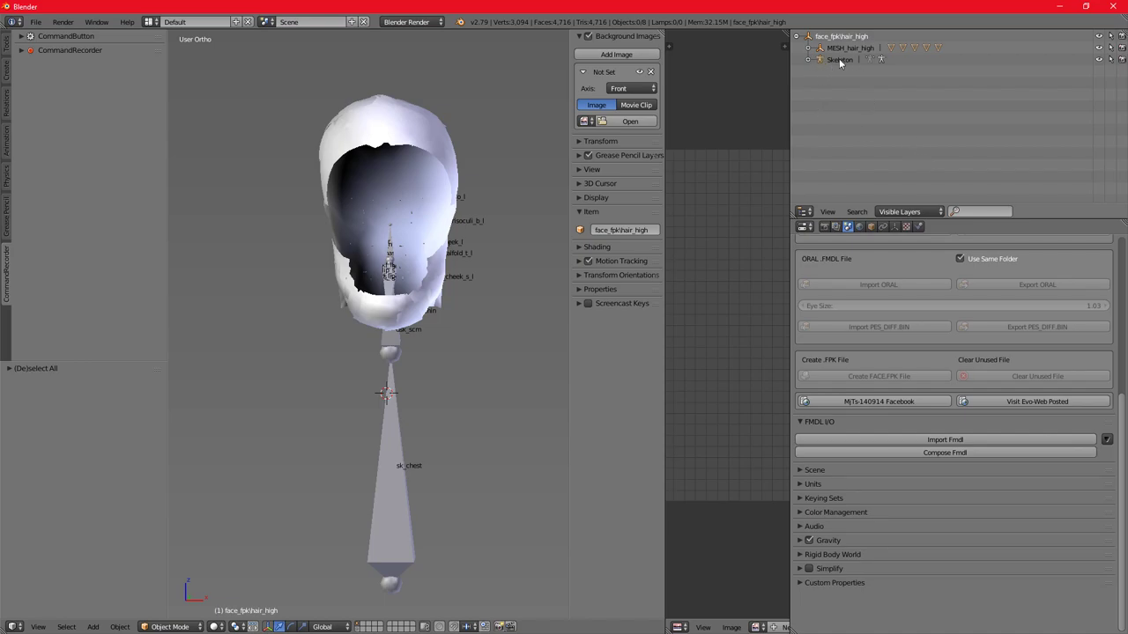
{"action": "left_click", "coordinate": [809, 47]}
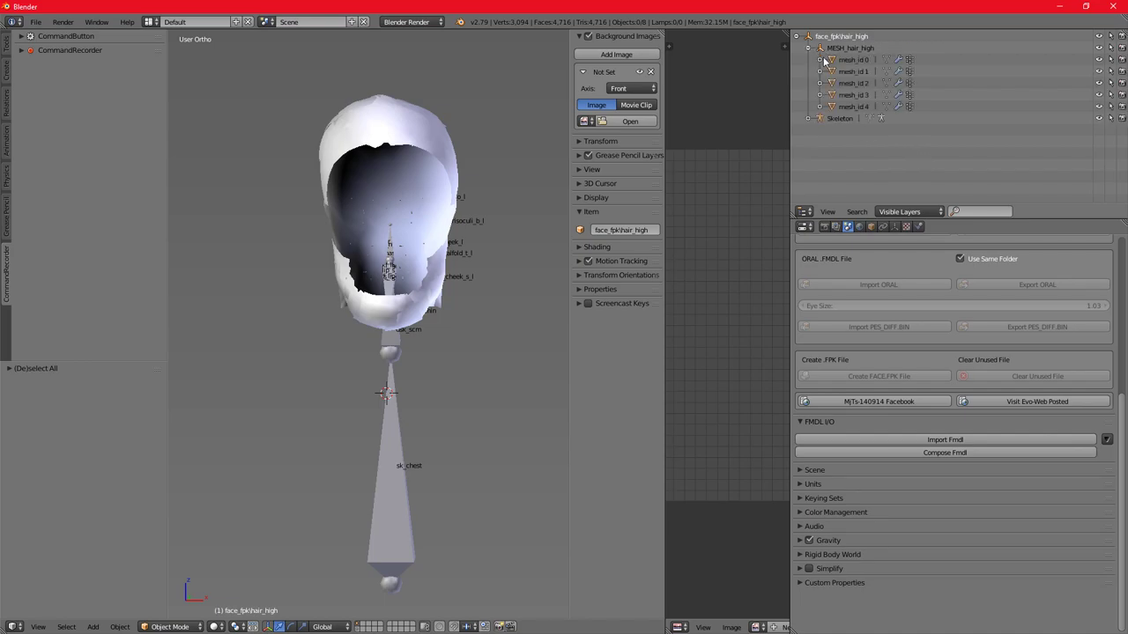
{"action": "left_click", "coordinate": [863, 106]}
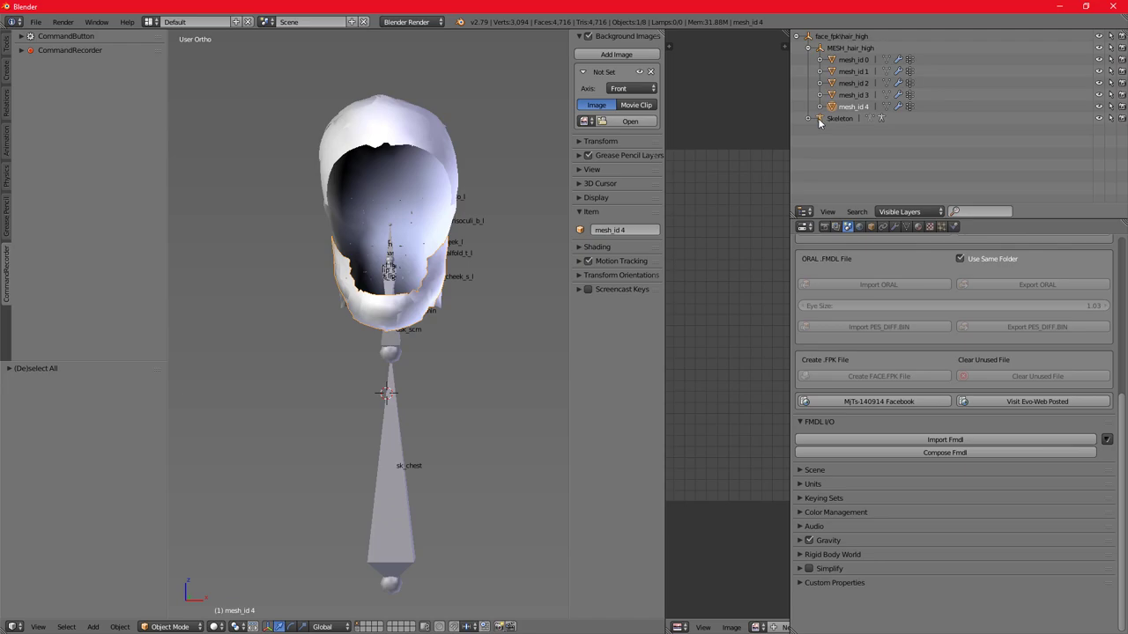
{"action": "left_click", "coordinate": [929, 227]}
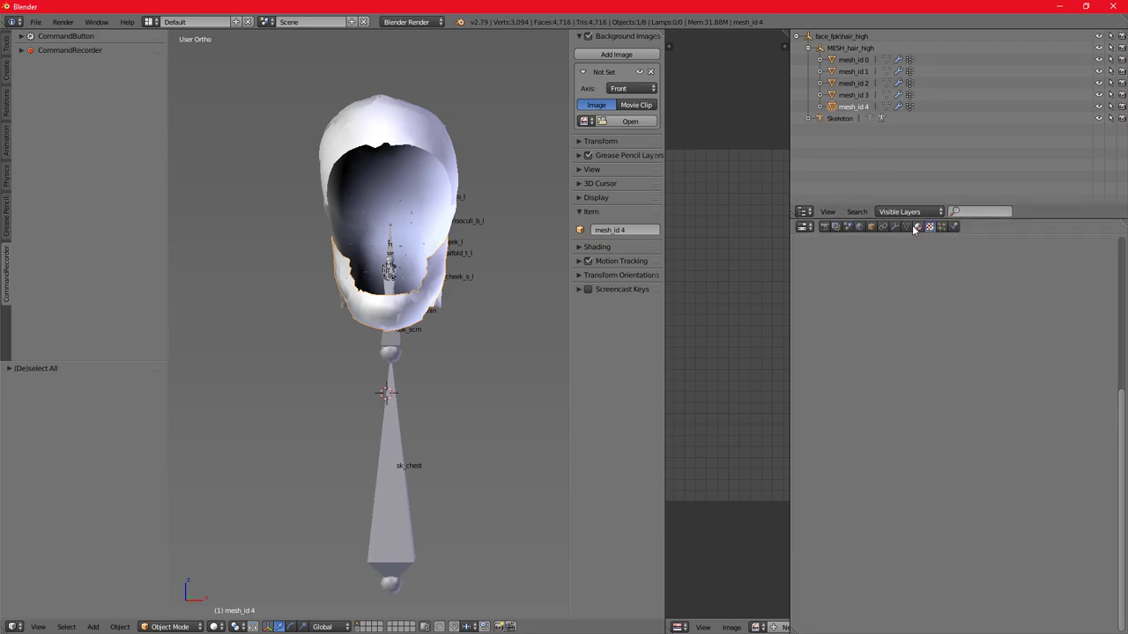
{"action": "left_click", "coordinate": [821, 106], "text": "shift"}
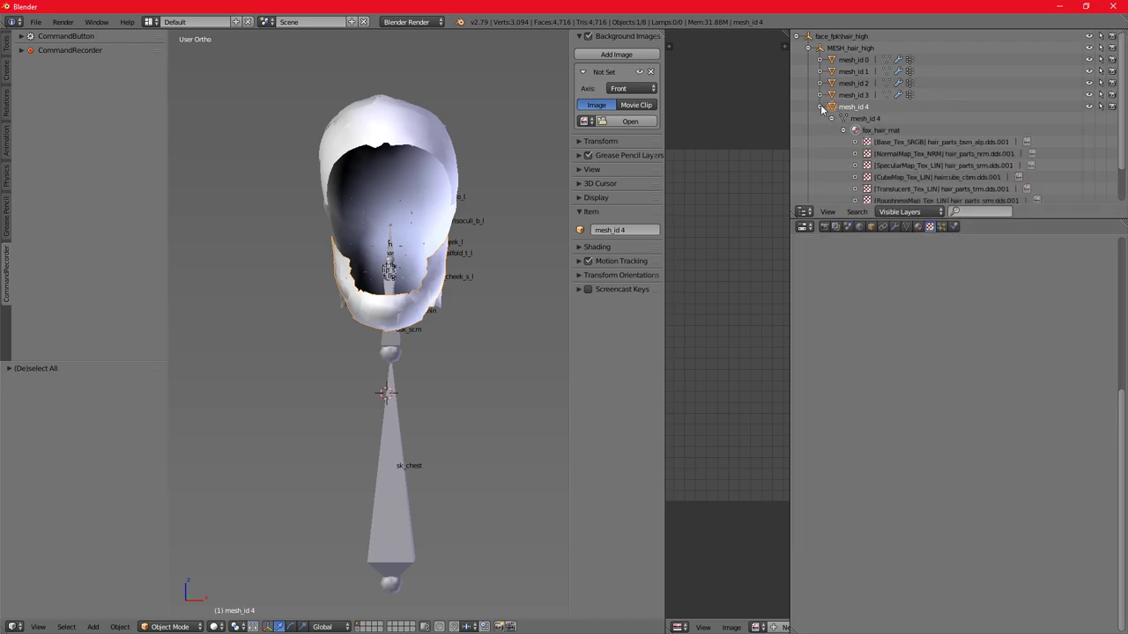
{"action": "left_click", "coordinate": [820, 107]}
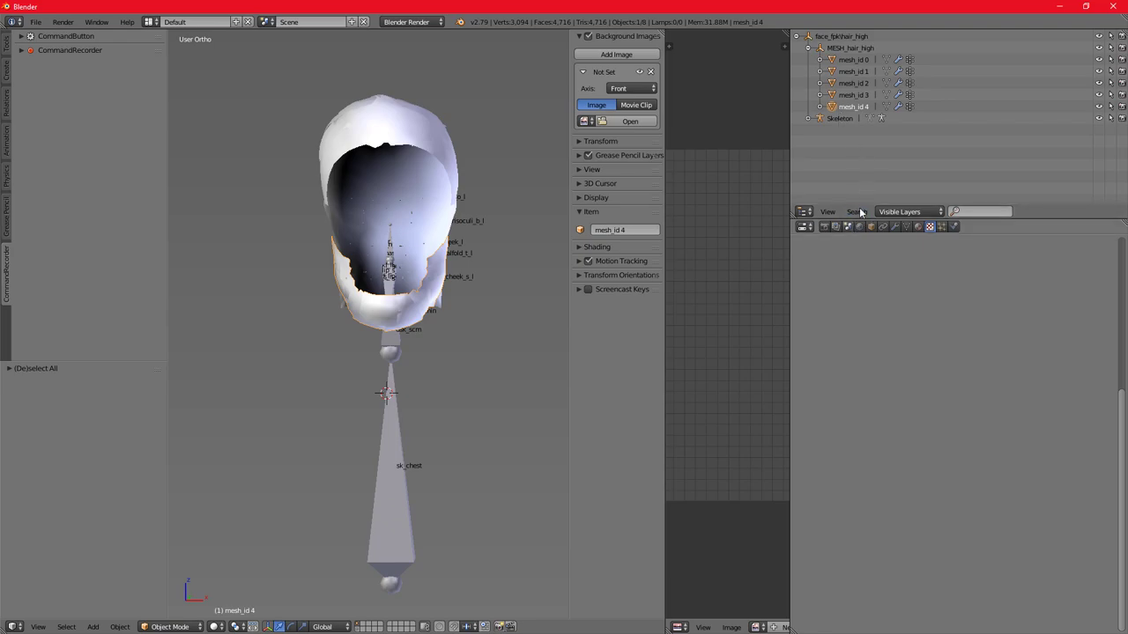
Compose face_fpk\hair_high as an FMDL and export it over hair_high.fmdl in BASE\38593\#Win\face_fpk.
{"action": "left_click", "coordinate": [819, 36]}
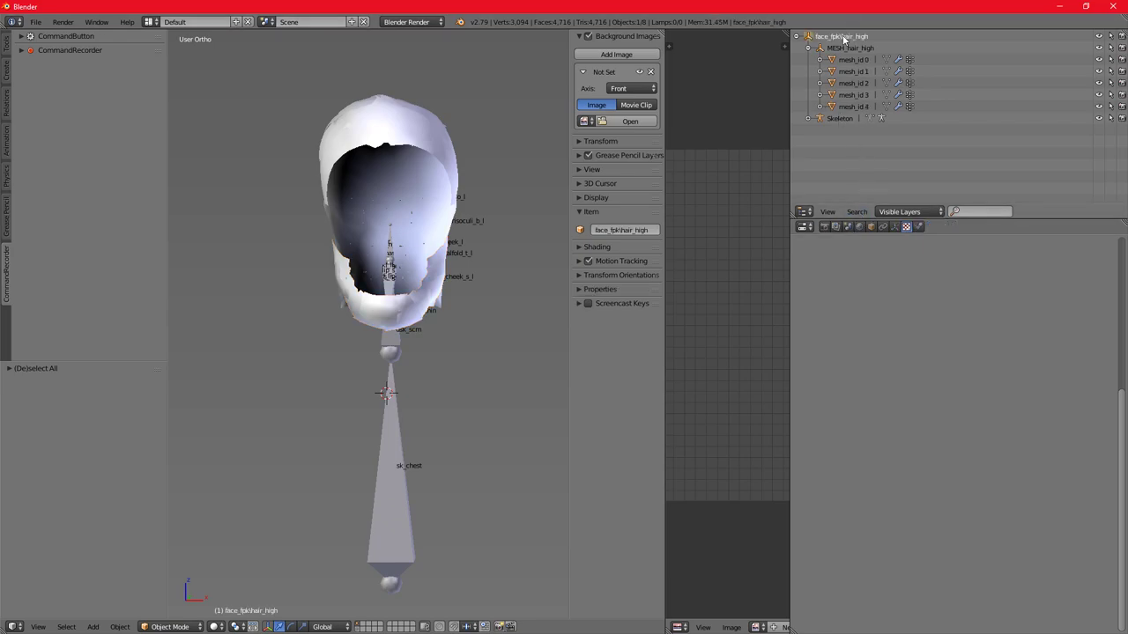
{"action": "left_click", "coordinate": [848, 227]}
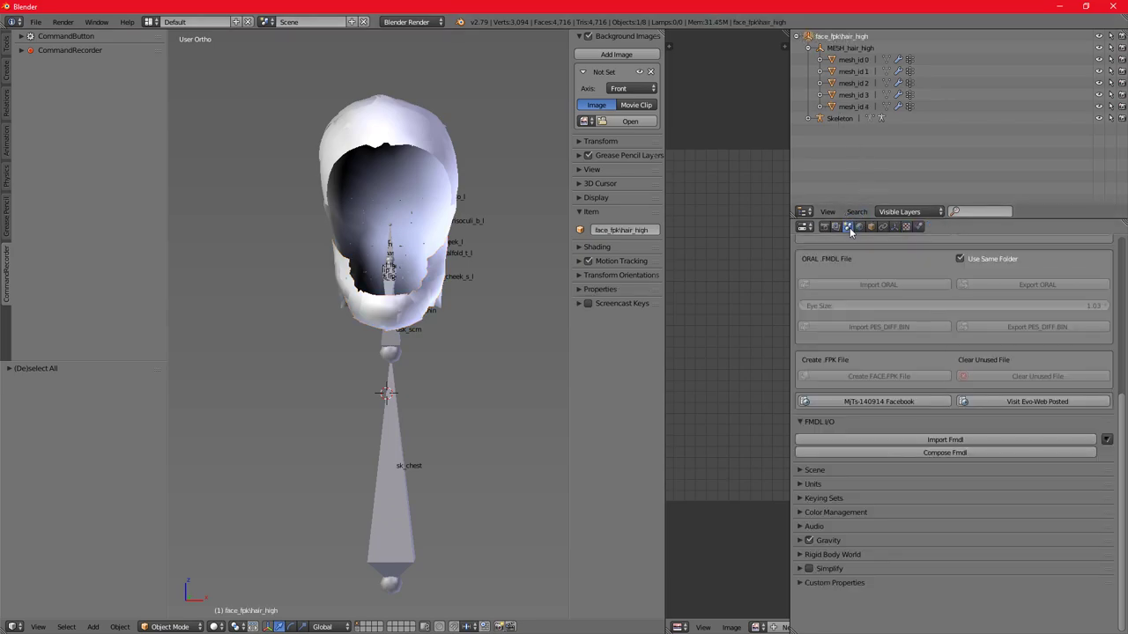
{"action": "left_click", "coordinate": [962, 453]}
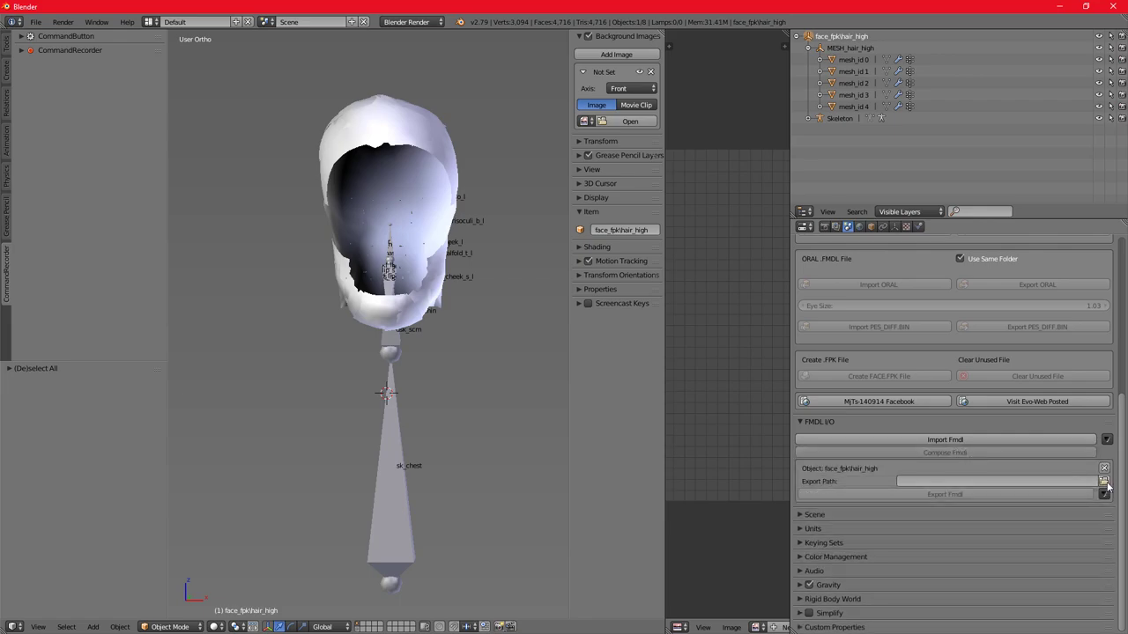
{"action": "left_click", "coordinate": [1104, 482]}
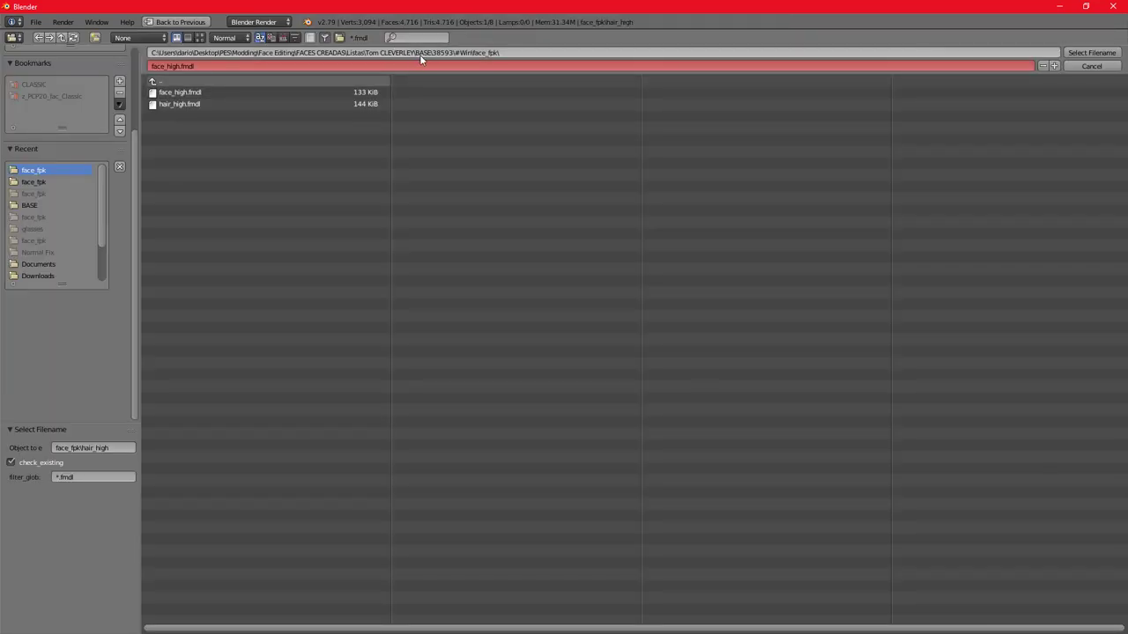
{"action": "left_click", "coordinate": [185, 106]}
{"action": "left_click", "coordinate": [1084, 53]}
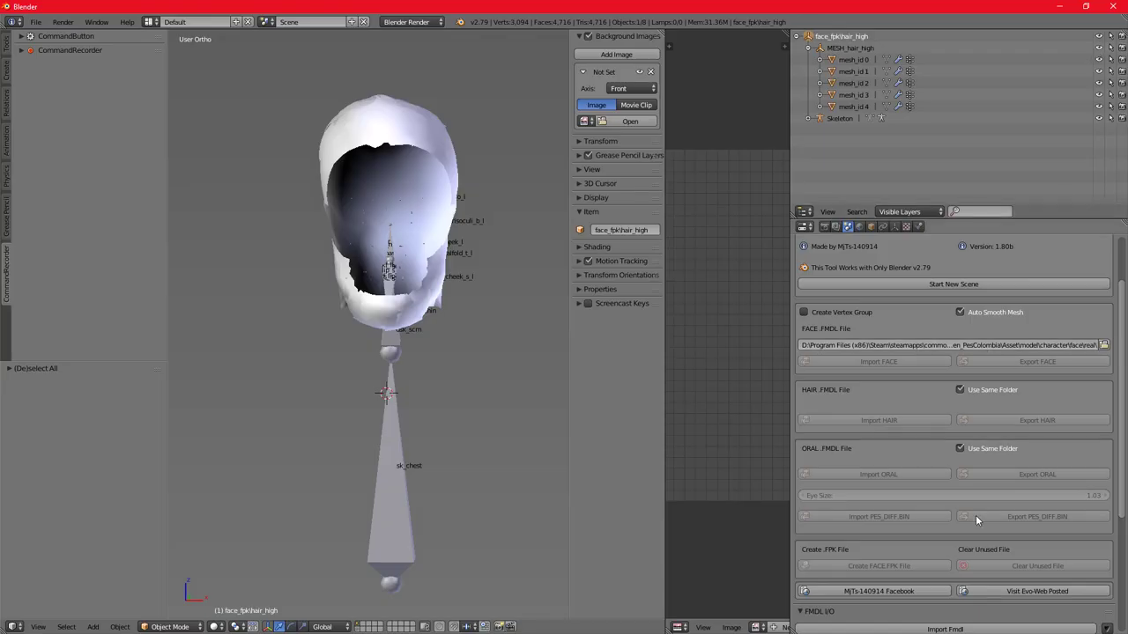
{"action": "scroll", "coordinate": [977, 520], "scroll_direction": "down", "scroll_amount": 5}
{"action": "left_click", "coordinate": [954, 498]}
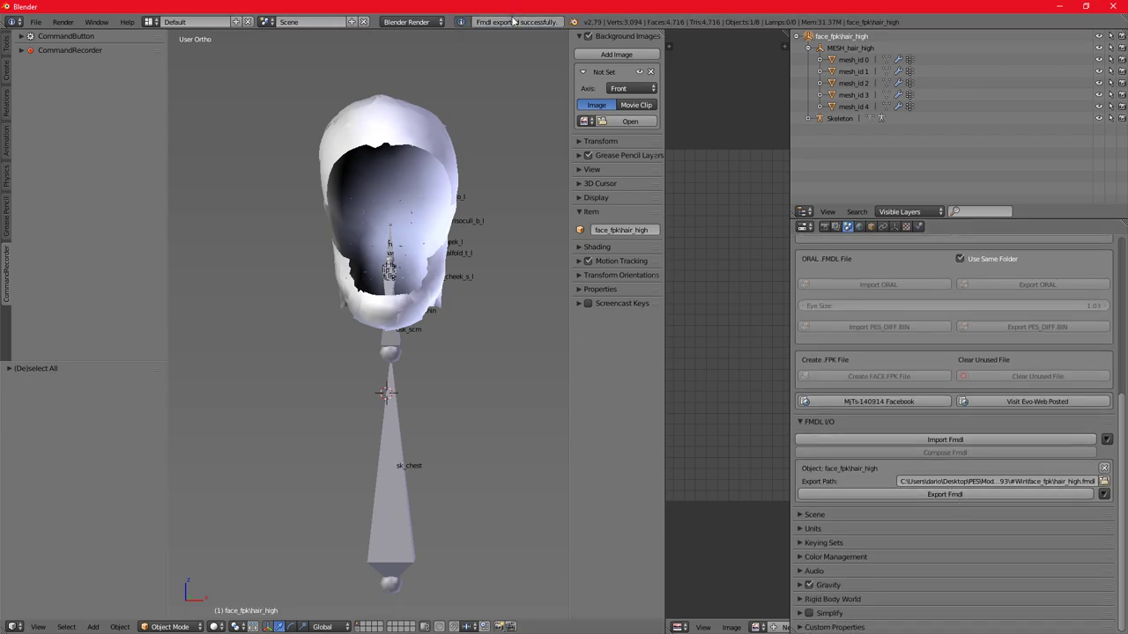
Switch to File Explorer and open the #Win folder inside BASE\38593.
{"action": "key", "text": "super"}
{"action": "mouse_move", "coordinate": [95, 626]}
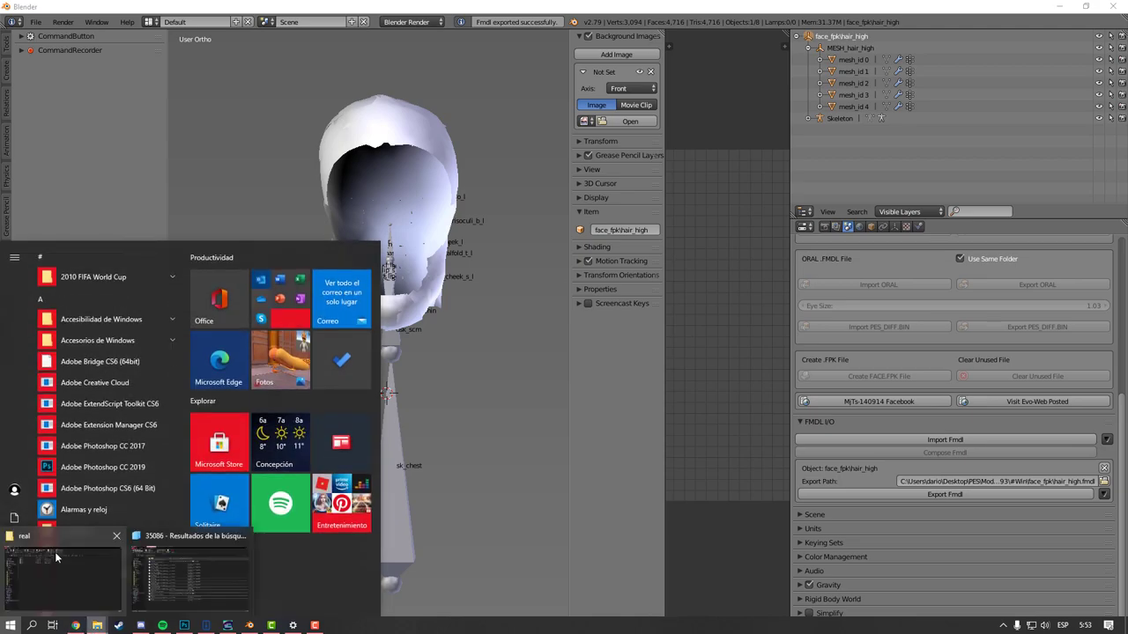
{"action": "left_click", "coordinate": [54, 551]}
{"action": "left_click", "coordinate": [52, 349]}
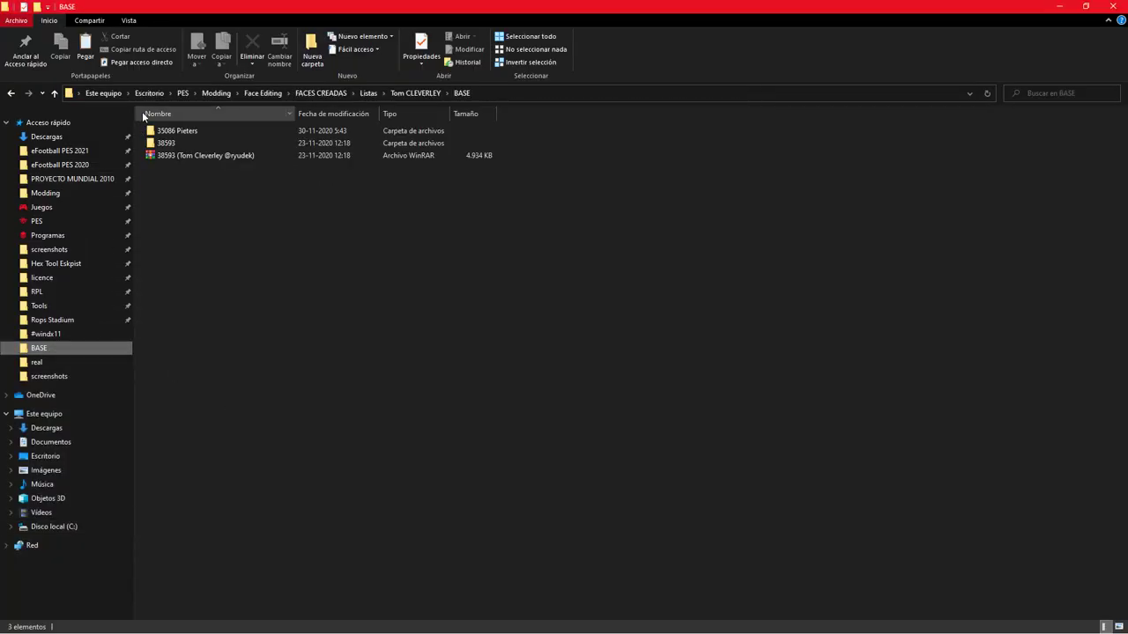
{"action": "double_click", "coordinate": [181, 134]}
{"action": "left_click", "coordinate": [176, 130]}
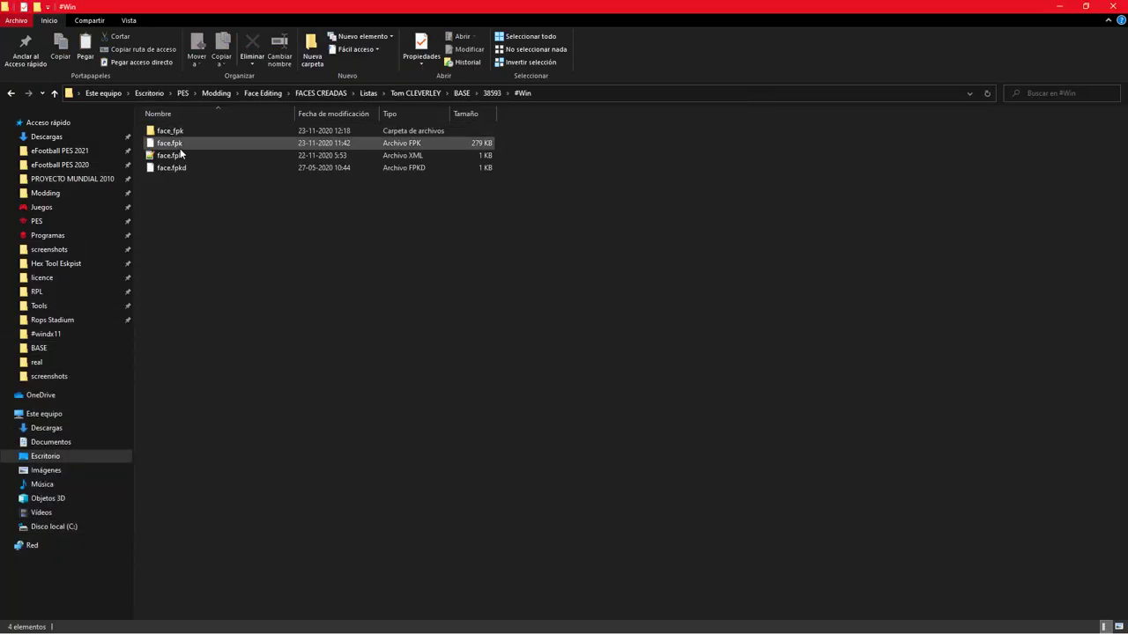
Repack face.fpk from its XML file using PES Archive Tools and minimize the tool.
{"action": "left_click_drag", "start_coordinate": [176, 155], "coordinate": [407, 463]}
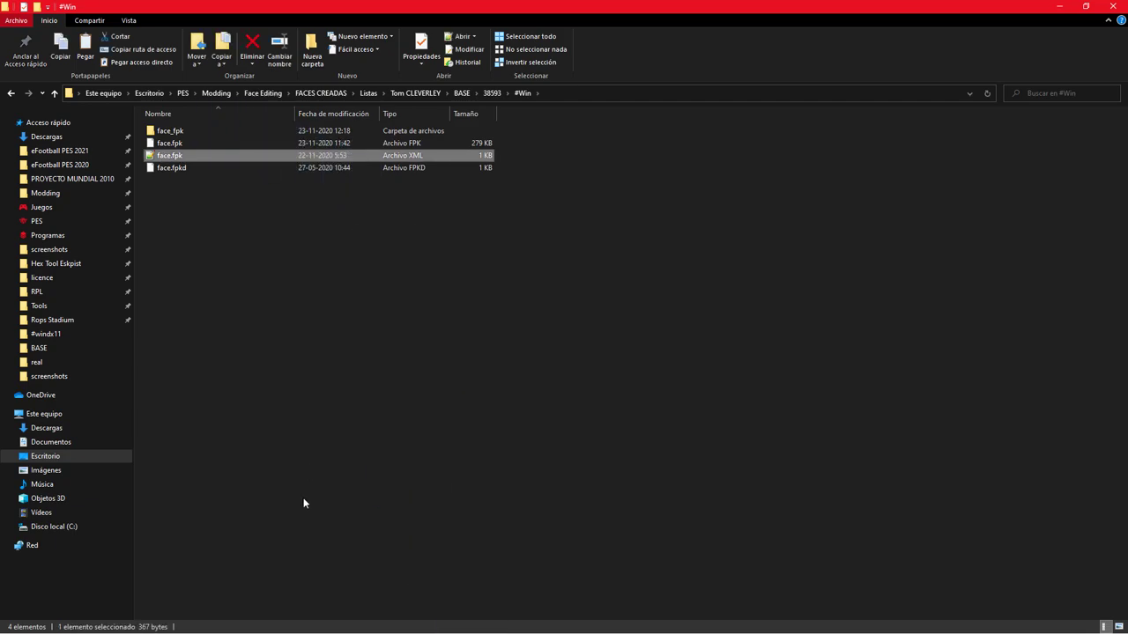
{"action": "key", "text": "super"}
{"action": "left_click", "coordinate": [207, 626]}
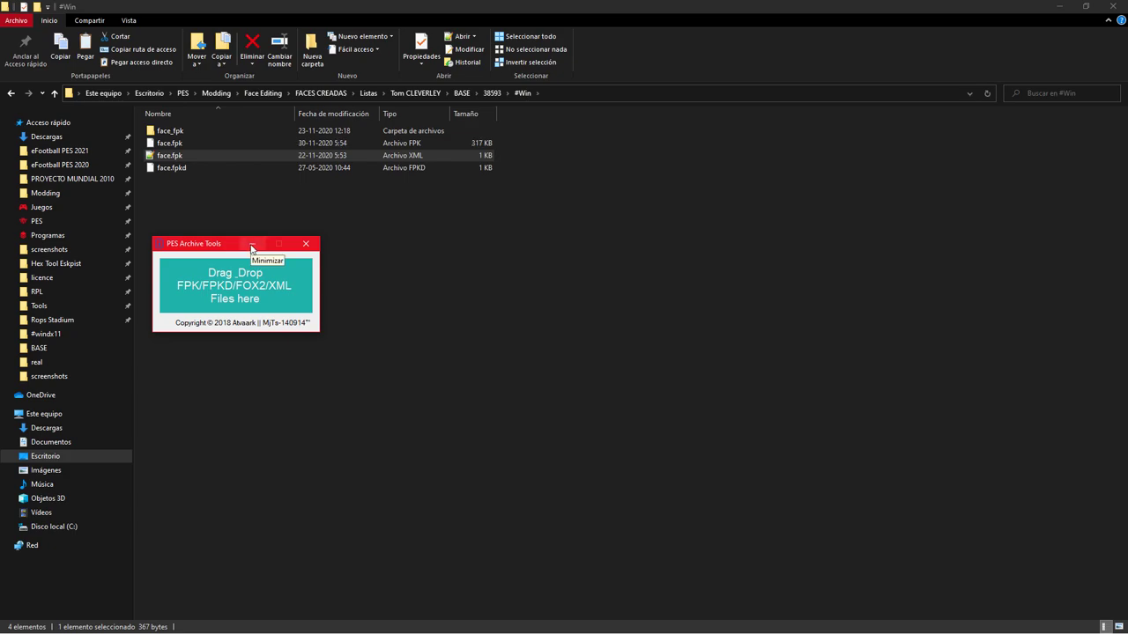
{"action": "left_click", "coordinate": [252, 244]}
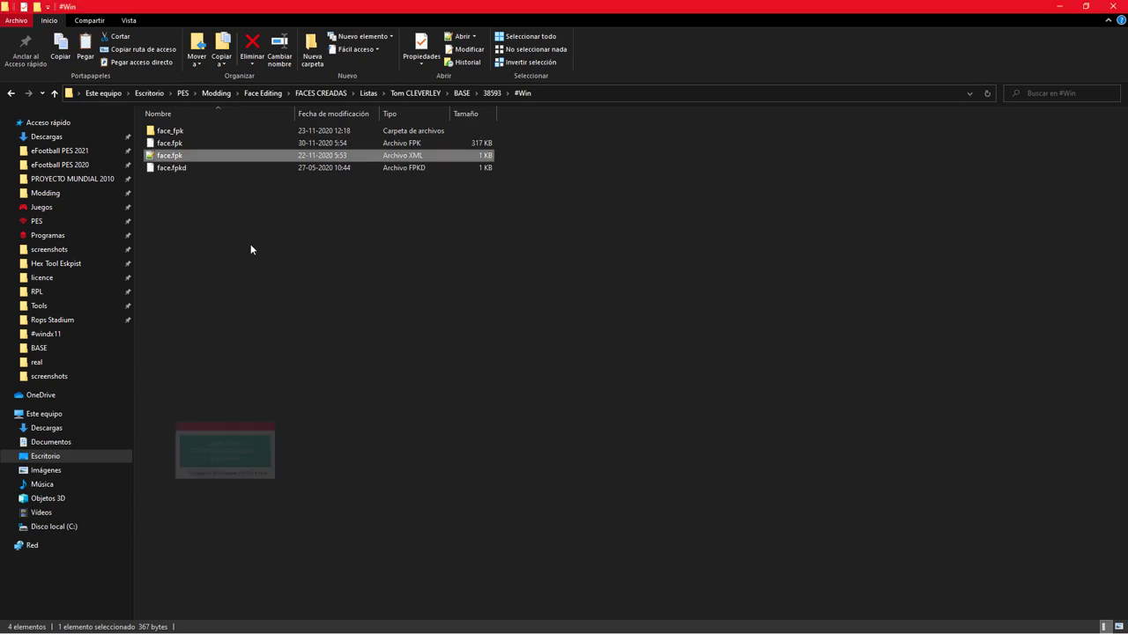
Copy the 38593 folder from BASE into the FACES EDITING livecpk's face\real folder, replacing the existing files.
{"action": "left_click", "coordinate": [460, 94]}
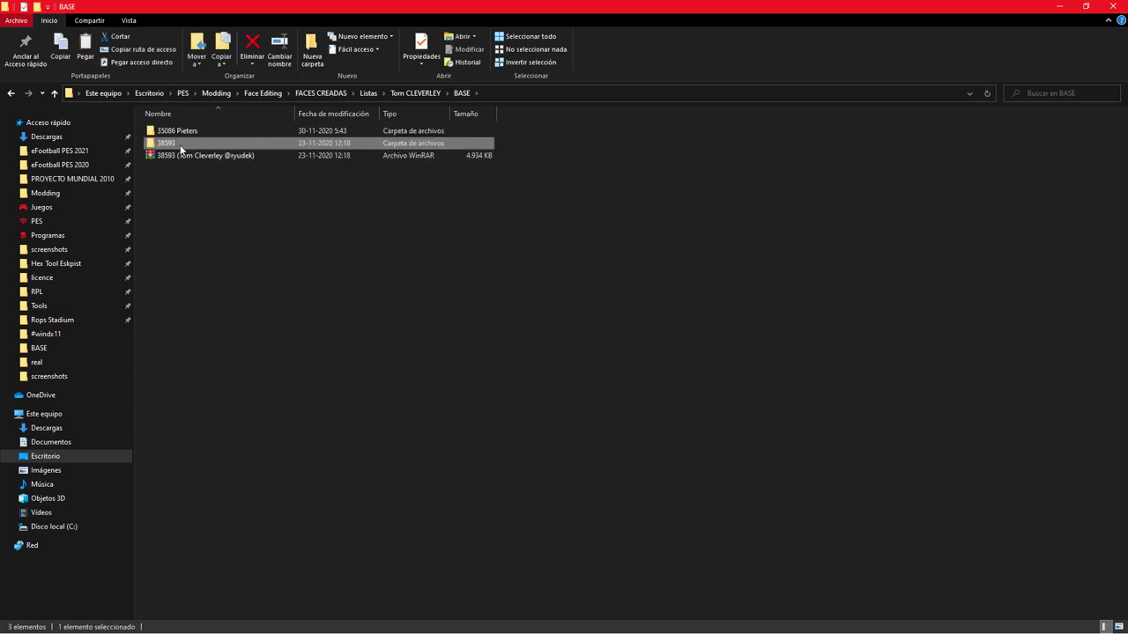
{"action": "left_click", "coordinate": [40, 362]}
{"action": "left_click", "coordinate": [390, 383]}
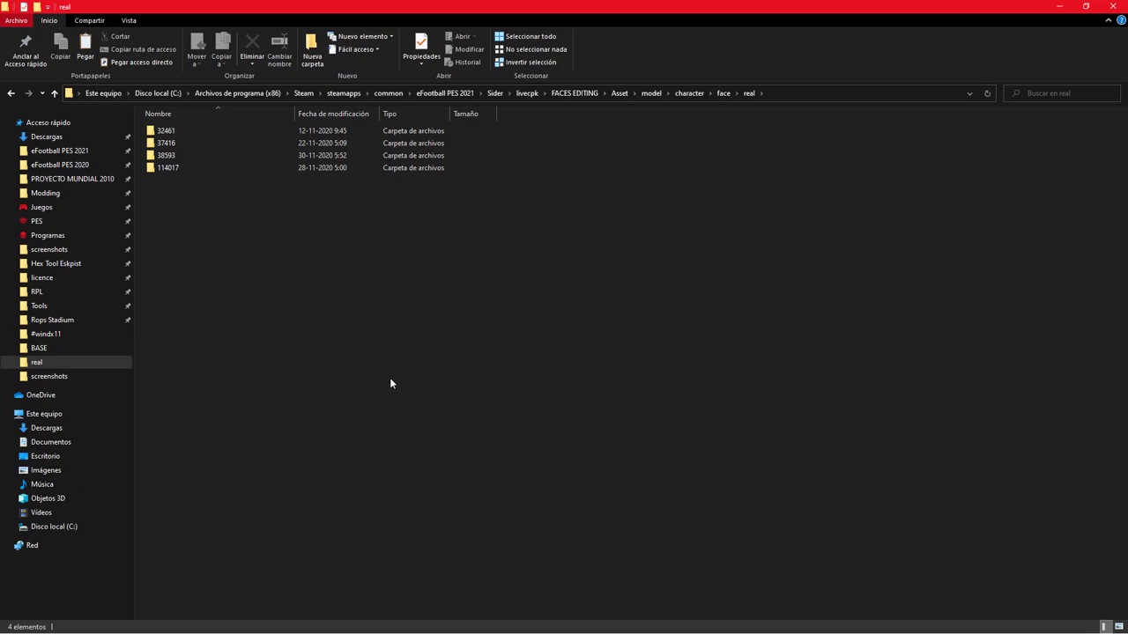
{"action": "key", "text": "ctrl+v"}
{"action": "left_click", "coordinate": [505, 233]}
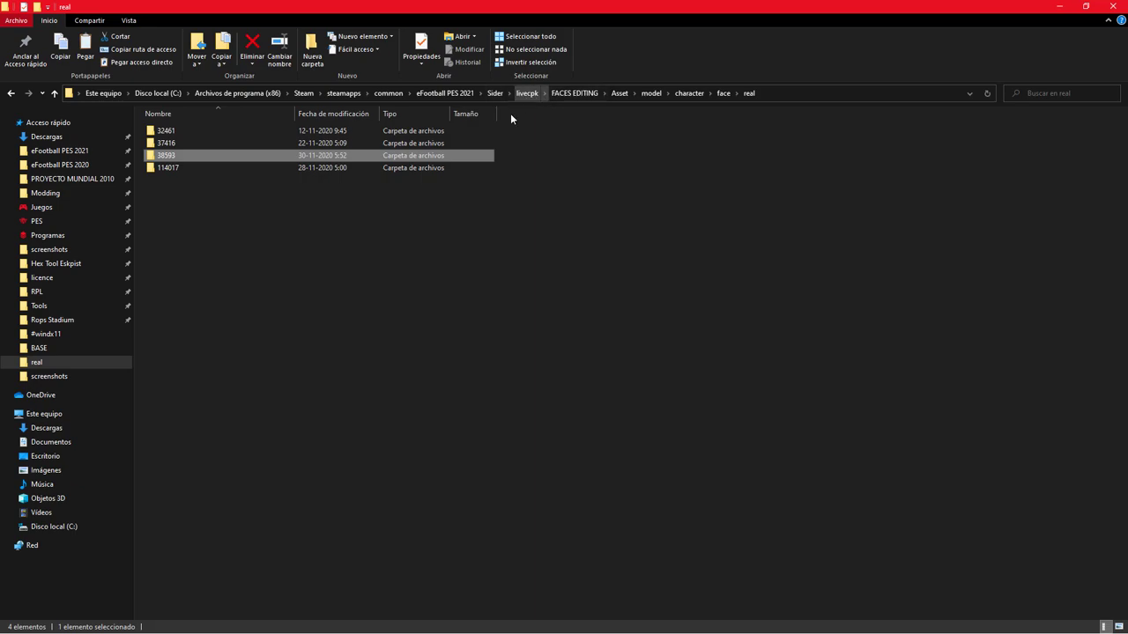
Switch to eFootball PES 2021, reload T. Cleverley's appearance to check the beard, and minimize the game.
{"action": "key", "text": "super"}
{"action": "left_click", "coordinate": [232, 625]}
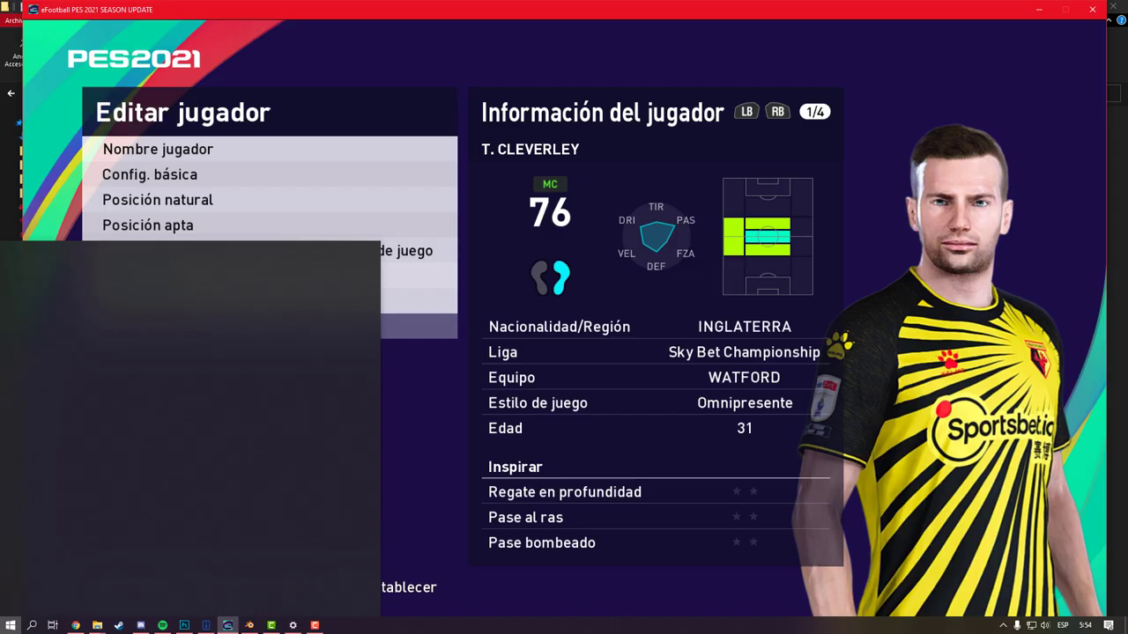
{"action": "key", "text": "Right"}
{"action": "key", "text": "Return"}
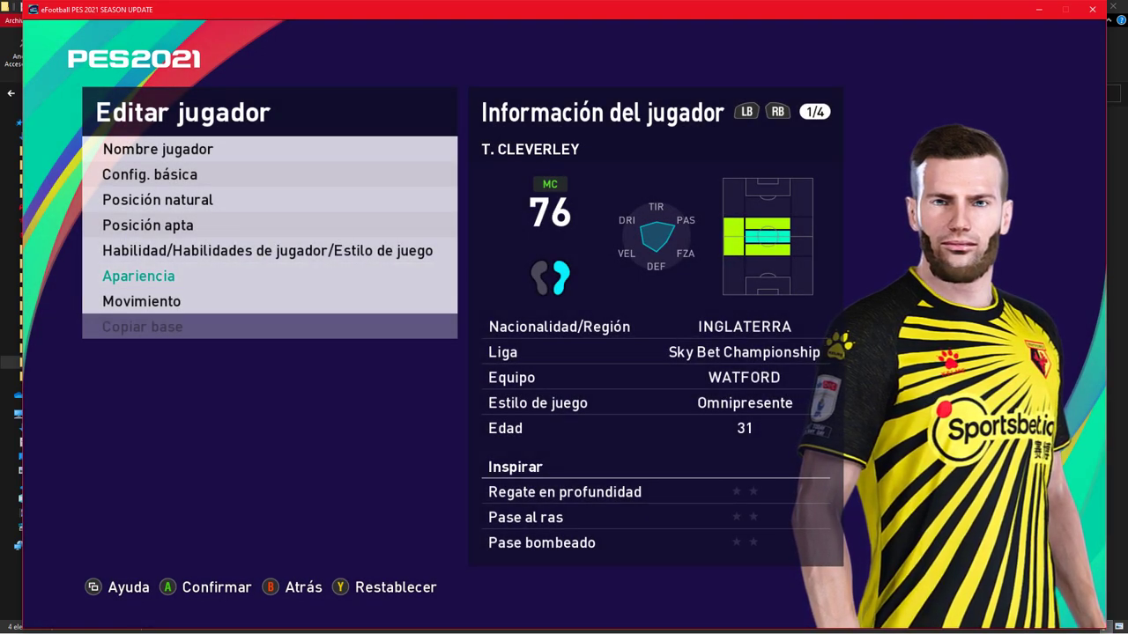
{"action": "left_click", "coordinate": [1044, 12]}
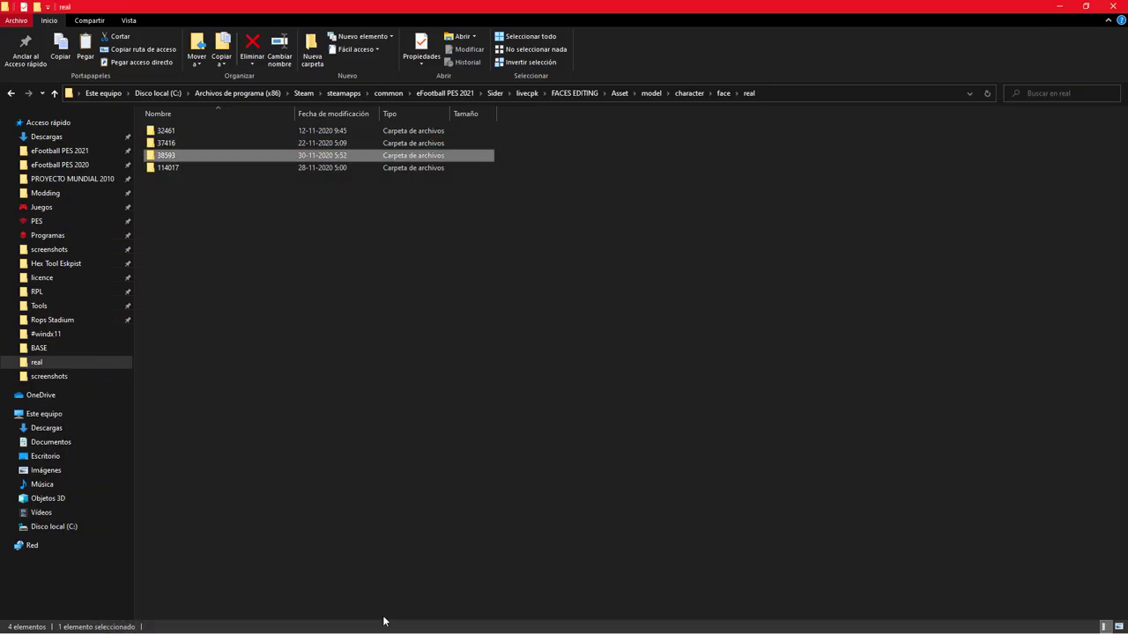
Switch back to Blender and start a new scene with the PES2019 Face/Hair Modifier.
{"action": "key", "text": "super"}
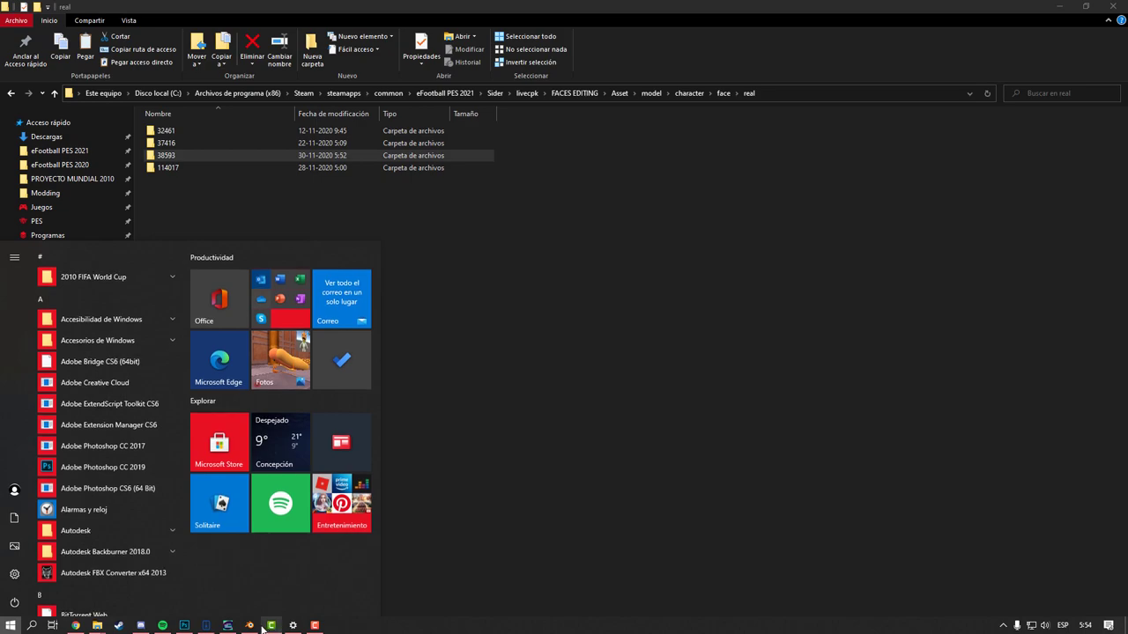
{"action": "left_click", "coordinate": [250, 626]}
{"action": "scroll", "coordinate": [398, 358], "scroll_direction": "down", "scroll_amount": 3}
{"action": "middle_click_drag", "start_coordinate": [402, 357], "coordinate": [421, 357], "text": "shift"}
{"action": "scroll", "coordinate": [897, 335], "scroll_direction": "up", "scroll_amount": 11}
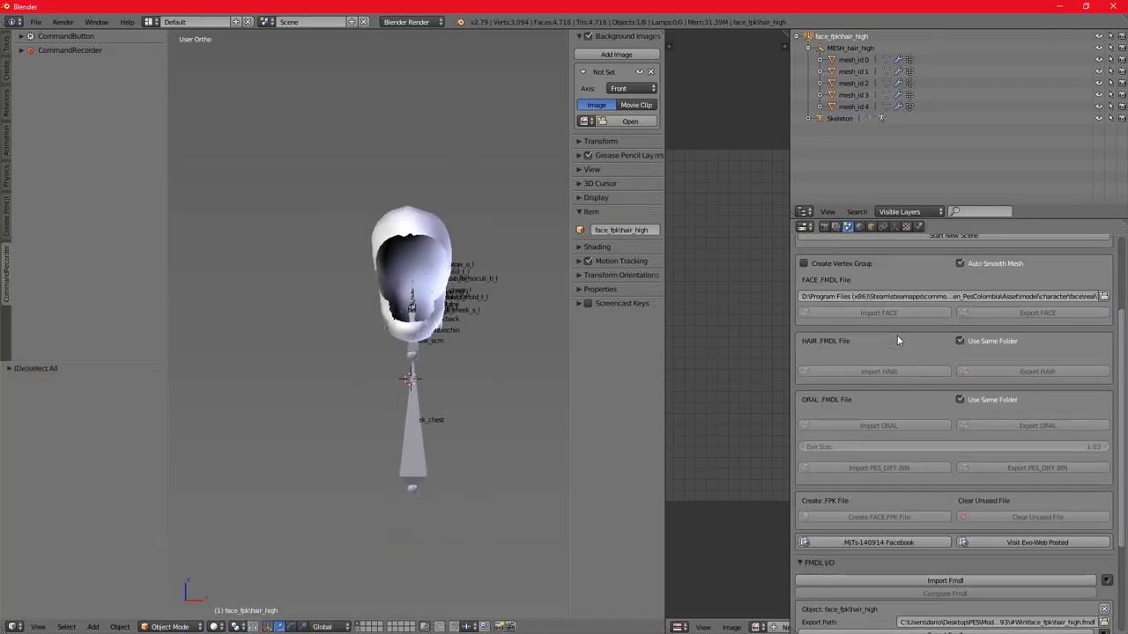
{"action": "left_click", "coordinate": [955, 354]}
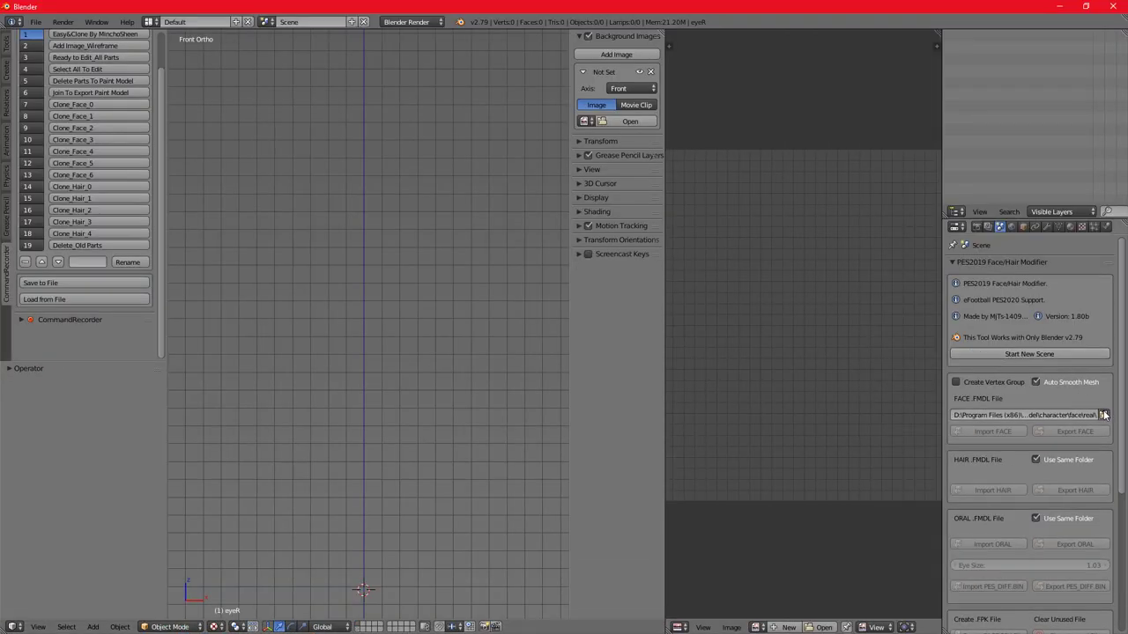
Set the modifier's face FMDL file to face_high.fmdl from 38593's #Win\face_fpk folder.
{"action": "left_click", "coordinate": [1103, 415]}
{"action": "left_click", "coordinate": [42, 170]}
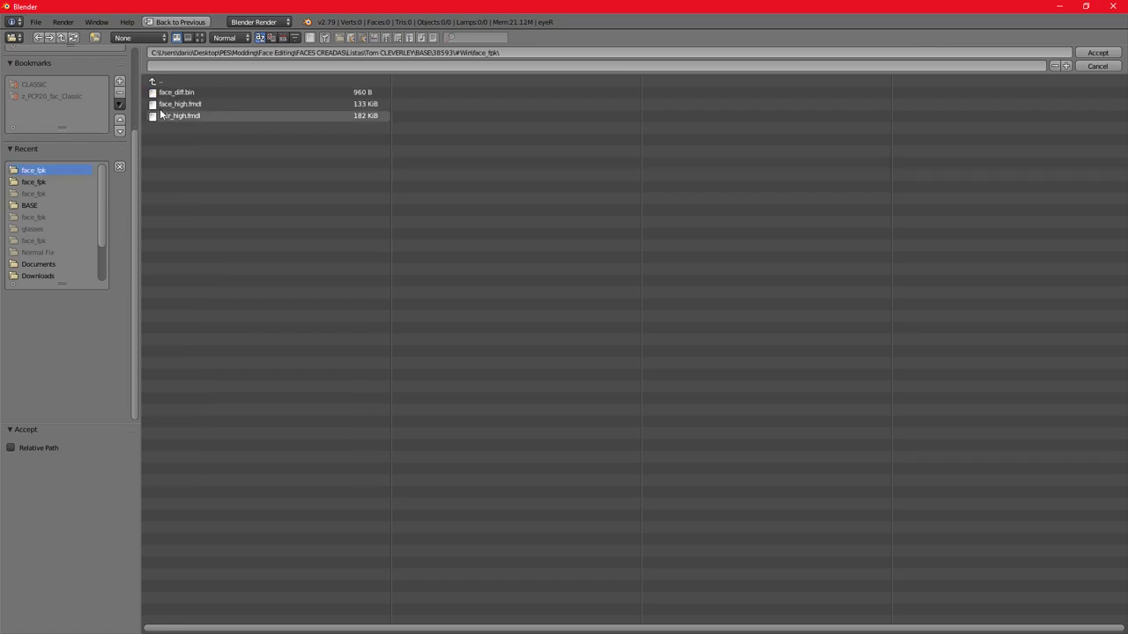
{"action": "double_click", "coordinate": [208, 105]}
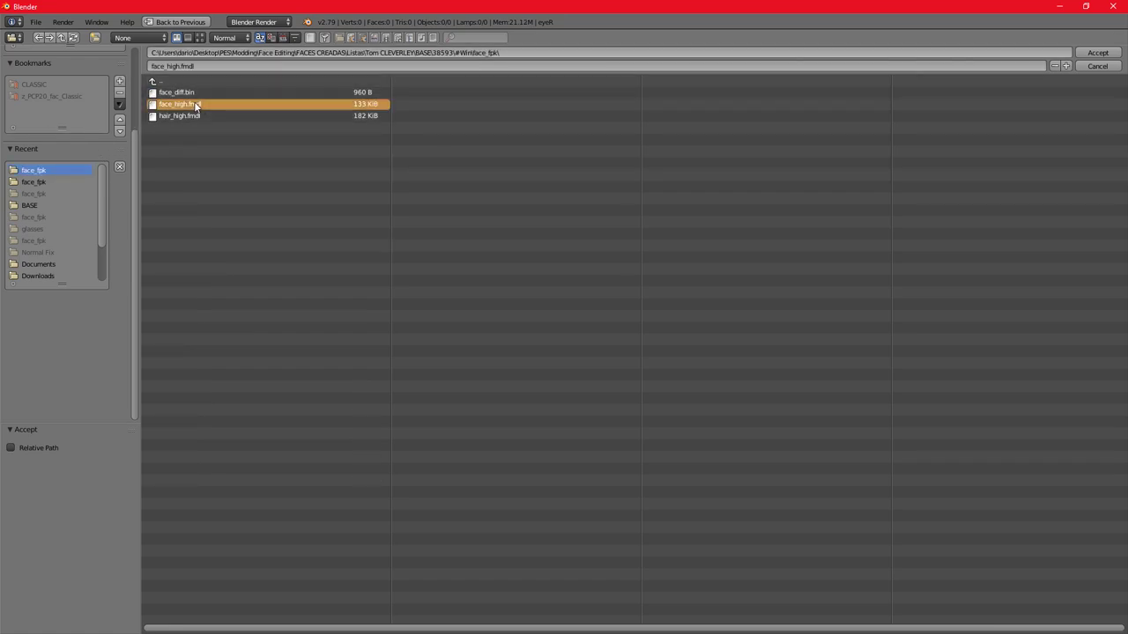
Import face_high.fmdl from 38593's face_fpk folder into the scene as a PES FMDL model.
{"action": "left_click", "coordinate": [36, 18]}
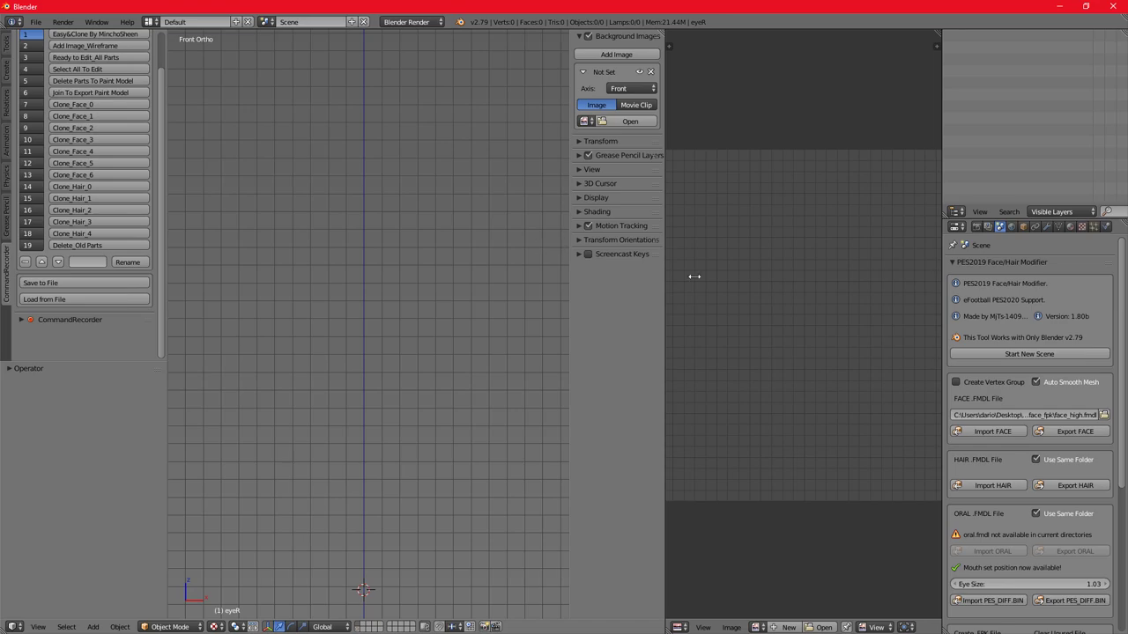
{"action": "left_click", "coordinate": [36, 22]}
{"action": "mouse_move", "coordinate": [79, 227]}
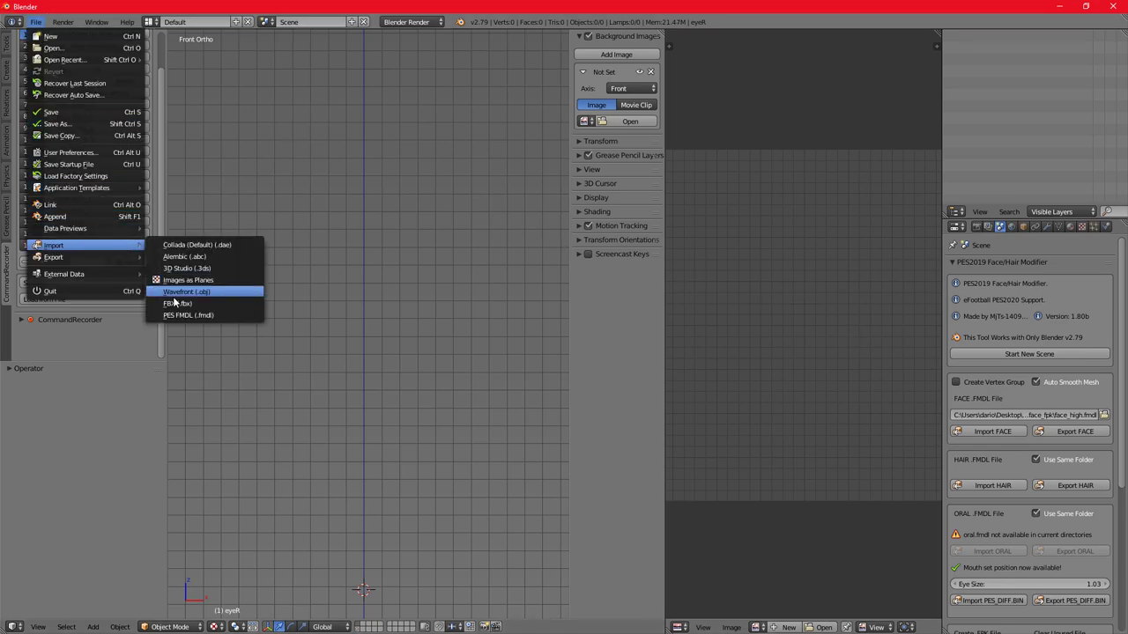
{"action": "left_click", "coordinate": [161, 315]}
{"action": "left_click", "coordinate": [42, 277]}
{"action": "double_click", "coordinate": [181, 92]}
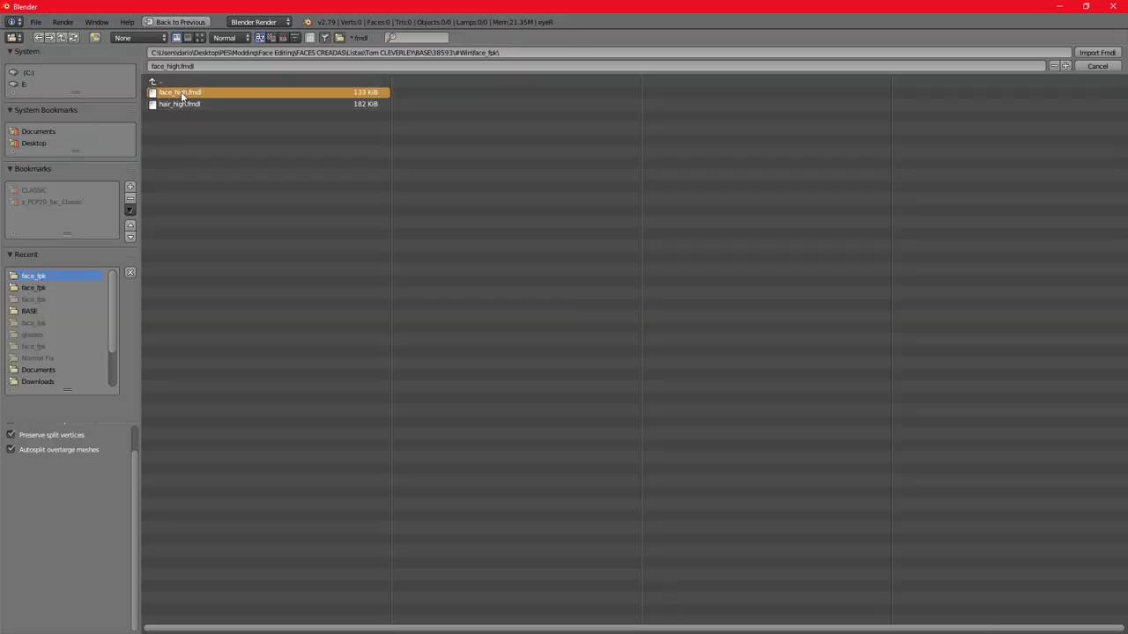
Import hair_high.fmdl from 38593's face_fpk folder into the scene as a PES FMDL model.
{"action": "left_click", "coordinate": [37, 23]}
{"action": "mouse_move", "coordinate": [99, 245]}
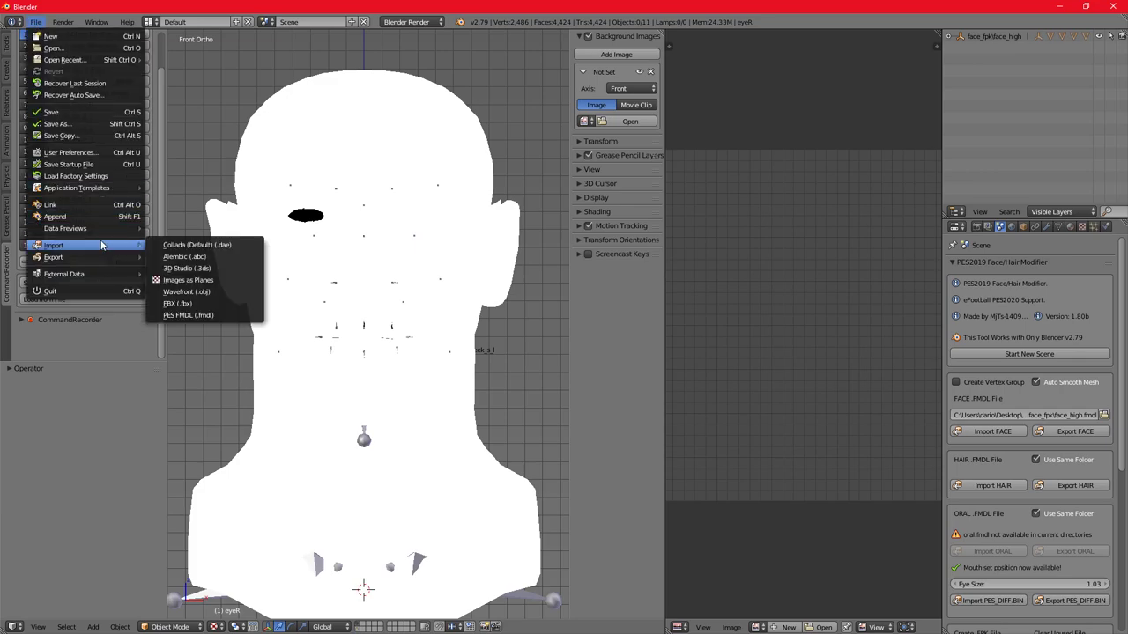
{"action": "left_click", "coordinate": [186, 314]}
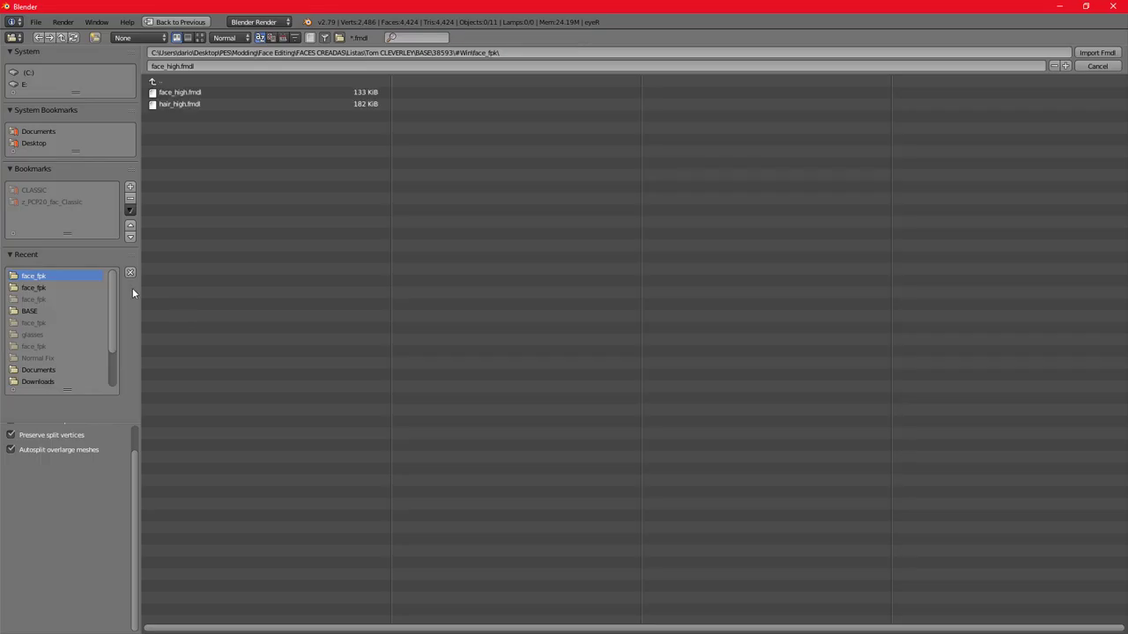
{"action": "double_click", "coordinate": [170, 105]}
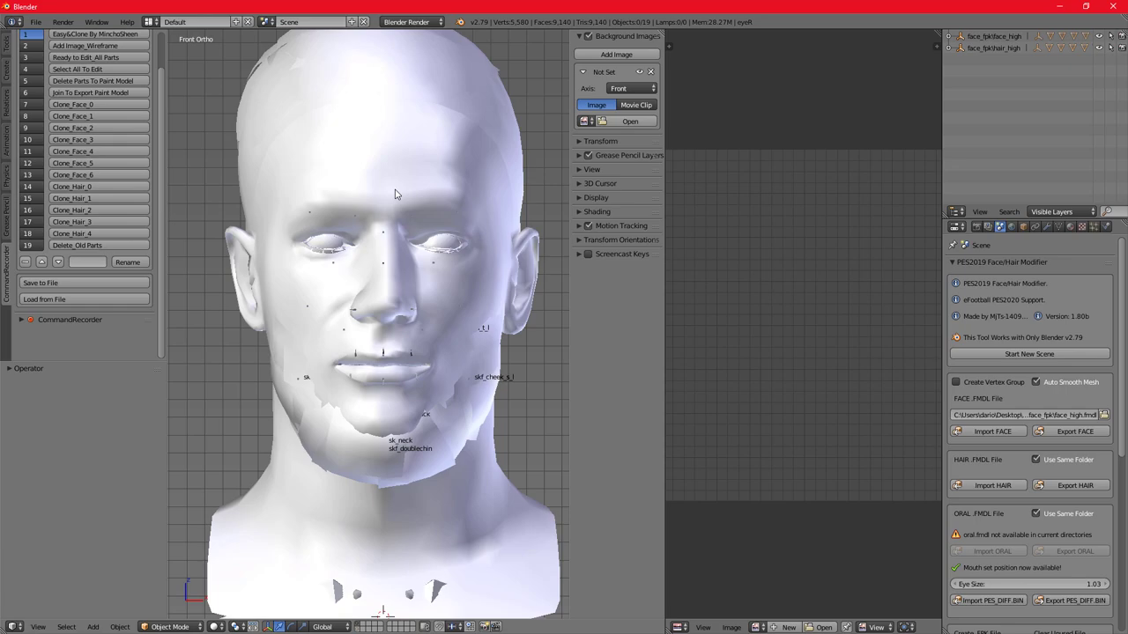
Examine how the beard mesh sits against the cheeks, jaw and chin of the imported face.
{"action": "scroll", "coordinate": [396, 204], "scroll_direction": "down", "scroll_amount": 3}
{"action": "middle_click_drag", "start_coordinate": [421, 345], "coordinate": [494, 344]}
{"action": "scroll", "coordinate": [458, 326], "scroll_direction": "up", "scroll_amount": 6}
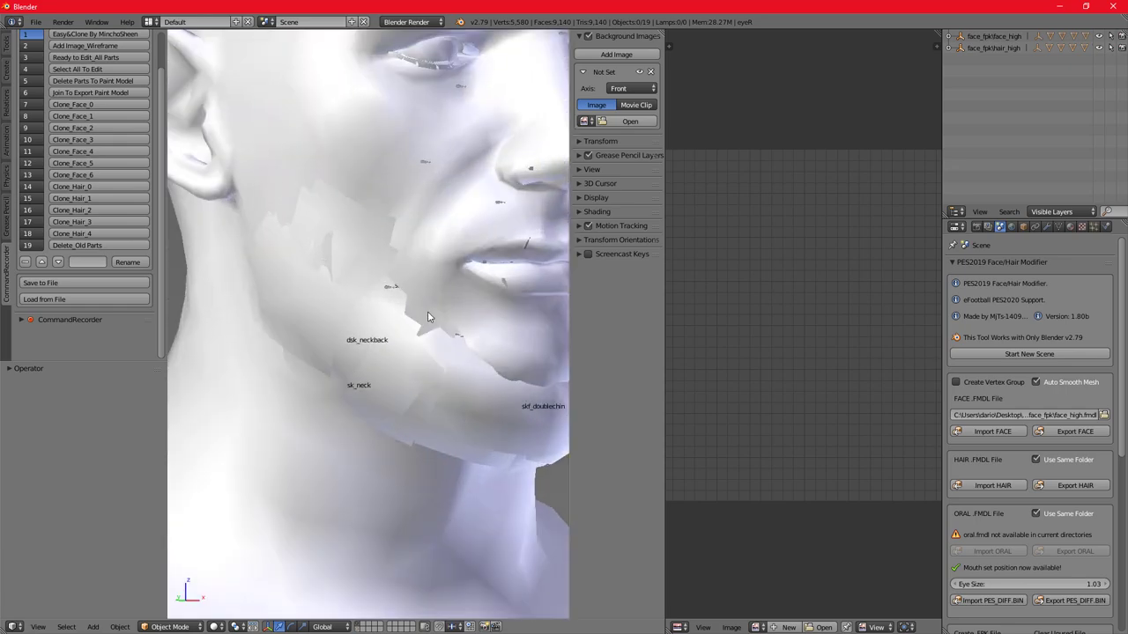
{"action": "middle_click_drag", "start_coordinate": [427, 311], "coordinate": [362, 303]}
{"action": "scroll", "coordinate": [370, 304], "scroll_direction": "down", "scroll_amount": 5}
{"action": "key", "text": "KP_1"}
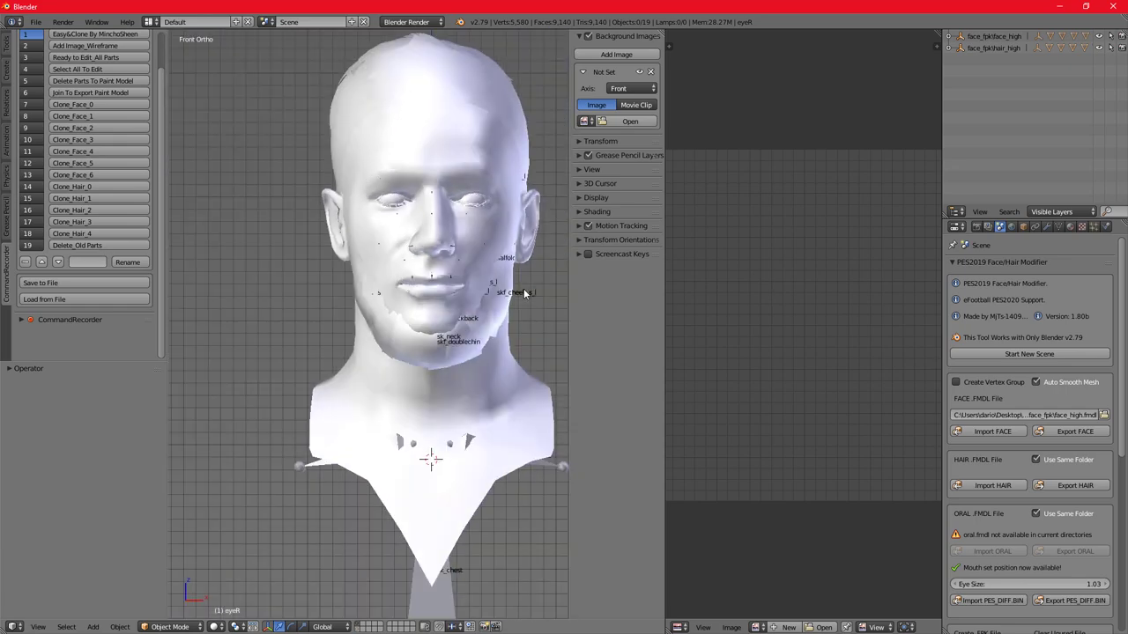
{"action": "scroll", "coordinate": [501, 298], "scroll_direction": "down", "scroll_amount": 3}
{"action": "middle_click_drag", "start_coordinate": [495, 301], "coordinate": [452, 286], "text": "shift"}
{"action": "scroll", "coordinate": [393, 311], "scroll_direction": "up", "scroll_amount": 4}
Duplicate the beard geometry within mesh_id 4.001, offset the copy about 0.14 along X beside the head, and deselect everything in Object Mode.
{"action": "right_click", "coordinate": [379, 354]}
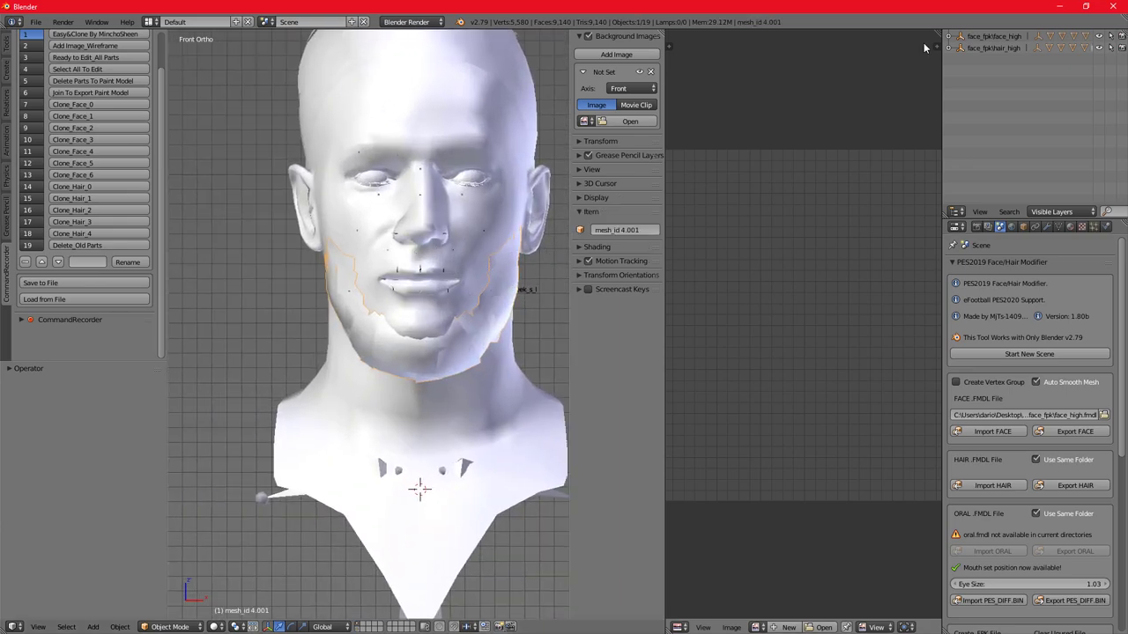
{"action": "left_click", "coordinate": [960, 59]}
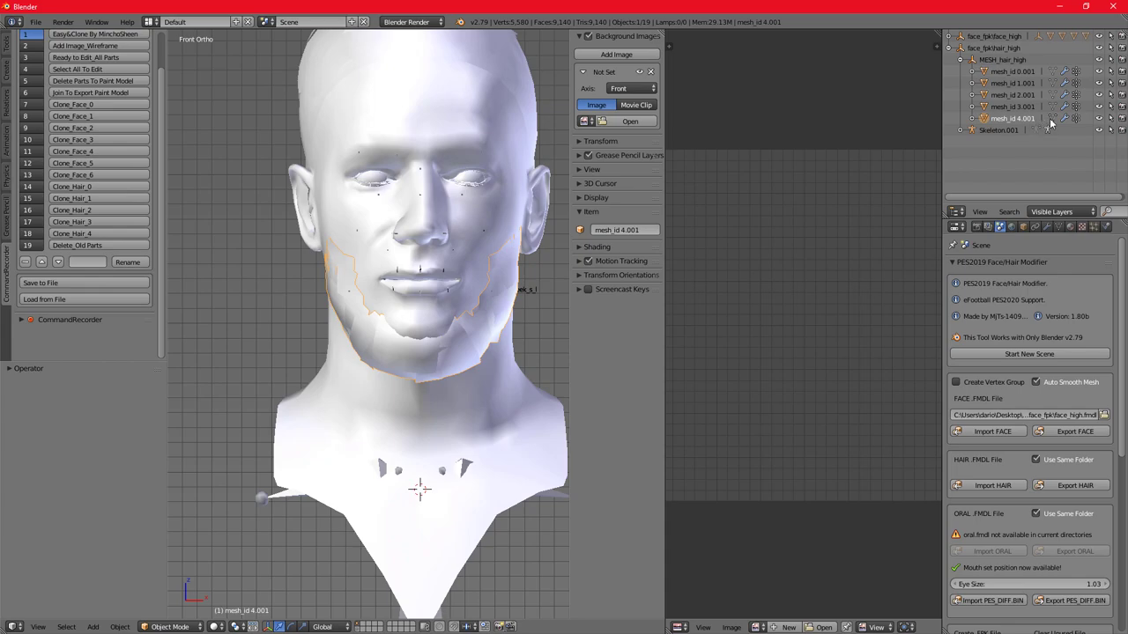
{"action": "left_click", "coordinate": [1051, 120]}
{"action": "middle_click_drag", "start_coordinate": [473, 251], "coordinate": [402, 251]}
{"action": "scroll", "coordinate": [474, 262], "scroll_direction": "up", "scroll_amount": 2}
{"action": "scroll", "coordinate": [493, 260], "scroll_direction": "down", "scroll_amount": 4}
{"action": "key", "text": "KP_1"}
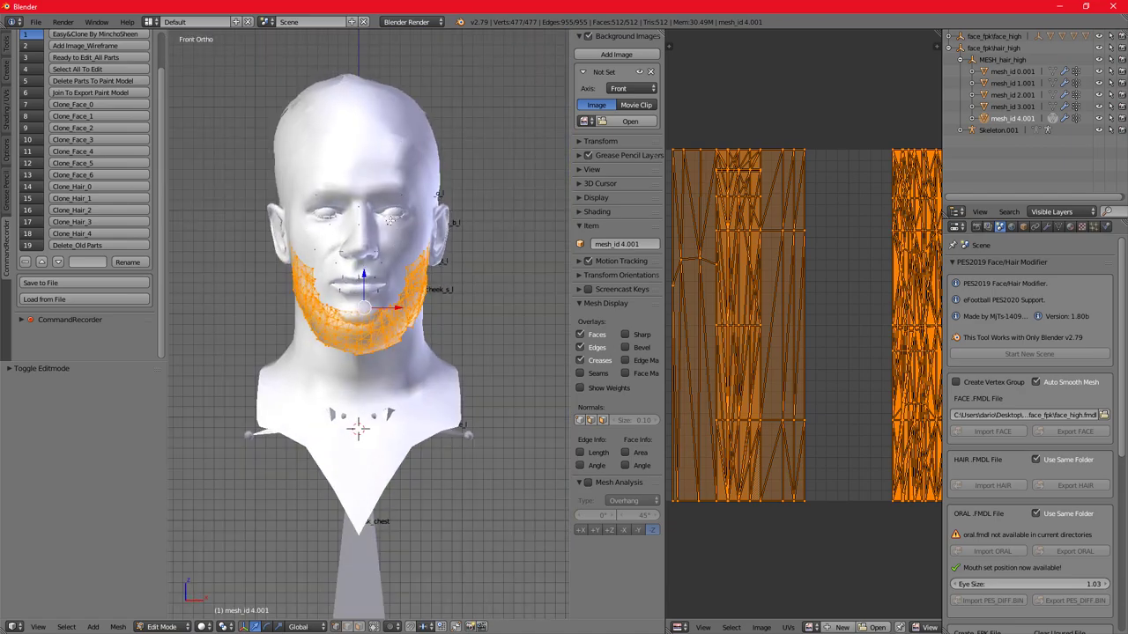
{"action": "key", "text": "shift+d"}
{"action": "key", "text": "x"}
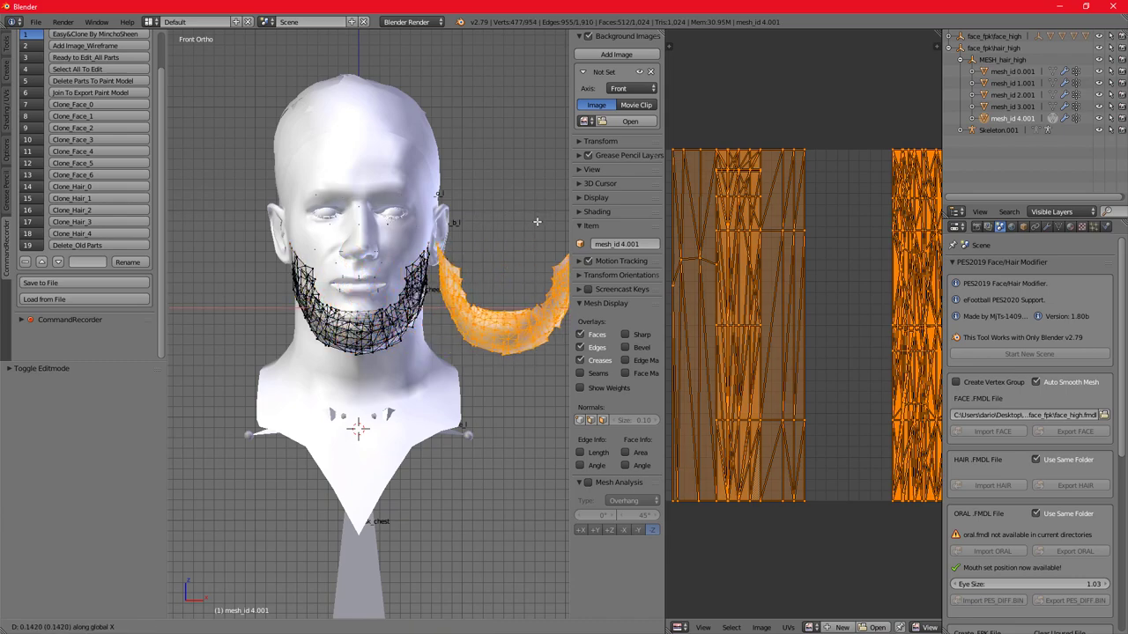
{"action": "left_click", "coordinate": [489, 284]}
{"action": "key", "text": "Tab"}
{"action": "key", "text": "Home"}
{"action": "key", "text": "a"}
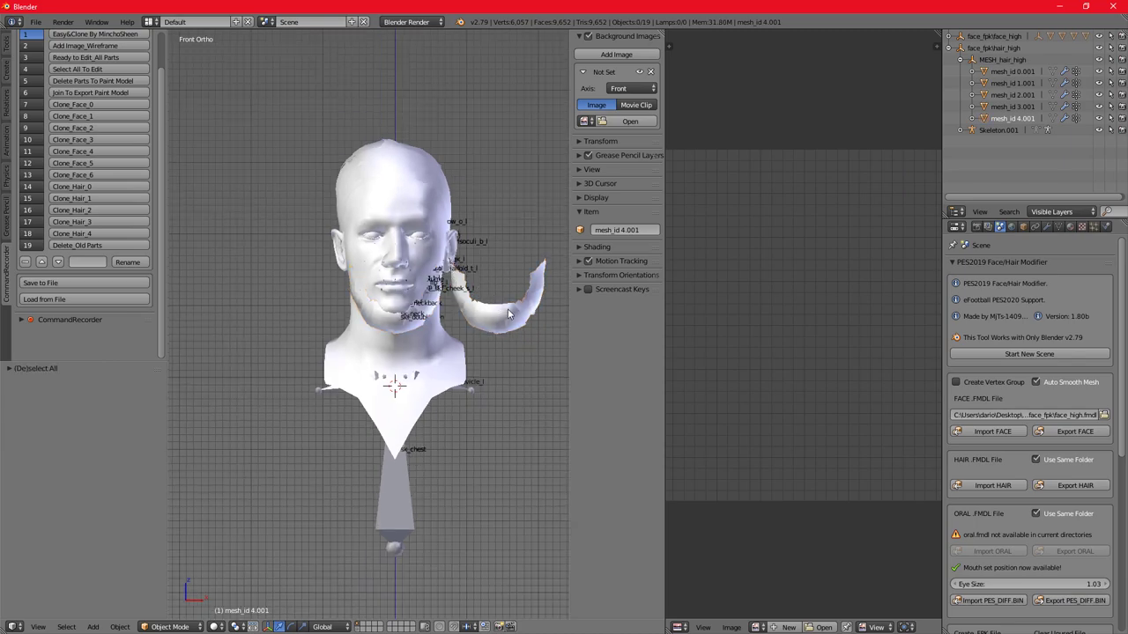
Examine the head and the offset beard copy from several angles and from the front.
{"action": "middle_click_drag", "start_coordinate": [487, 308], "coordinate": [506, 333]}
{"action": "scroll", "coordinate": [388, 152], "scroll_direction": "up", "scroll_amount": 5}
{"action": "middle_click_drag", "start_coordinate": [387, 152], "coordinate": [442, 192]}
{"action": "scroll", "coordinate": [436, 178], "scroll_direction": "down", "scroll_amount": 4}
{"action": "scroll", "coordinate": [417, 170], "scroll_direction": "up", "scroll_amount": 4}
{"action": "scroll", "coordinate": [442, 220], "scroll_direction": "down", "scroll_amount": 5}
{"action": "key", "text": "KP_1"}
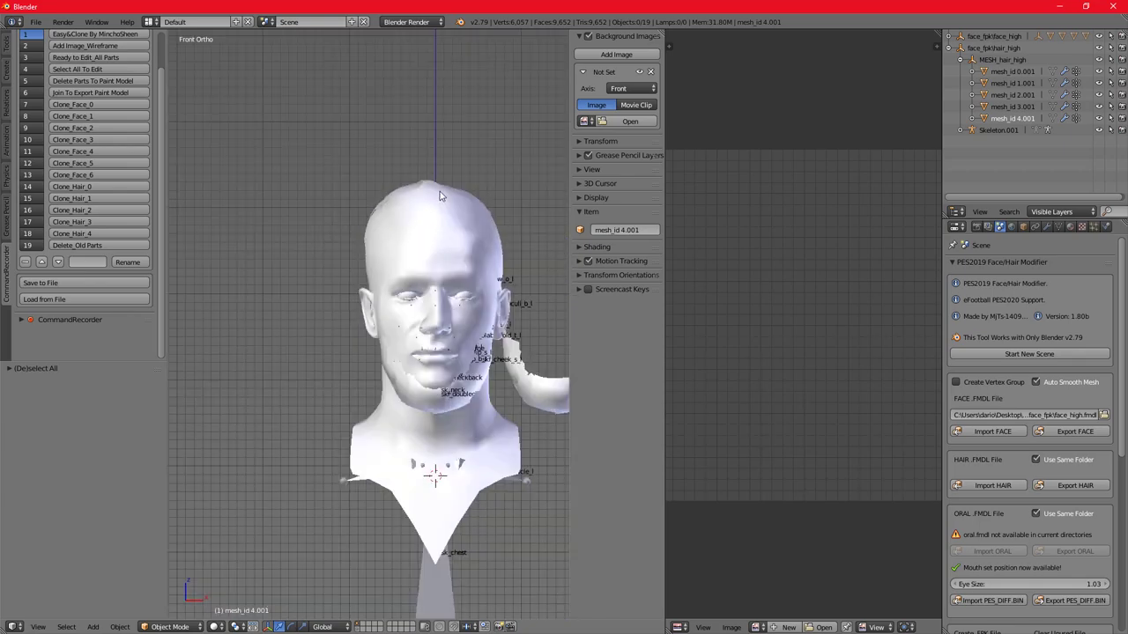
{"action": "middle_click_drag", "start_coordinate": [461, 323], "coordinate": [362, 276], "text": "shift"}
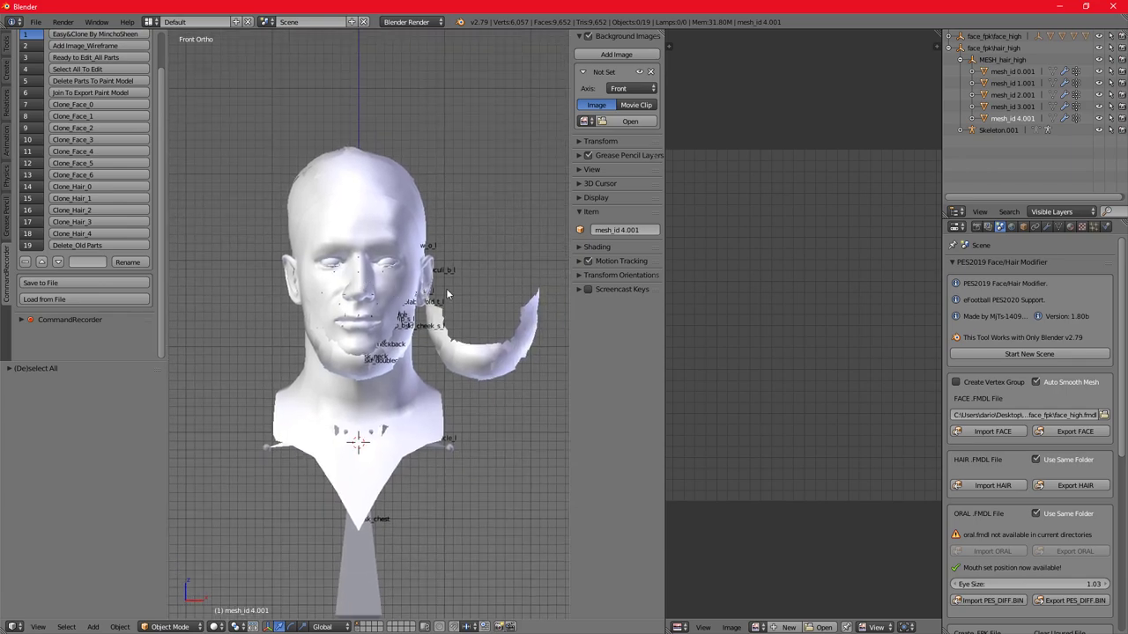
Combine mesh_id 0 and mesh_id 2 of the face with mesh_id 0.001 of the hair using MultiEdit Enter.
{"action": "left_click", "coordinate": [949, 36]}
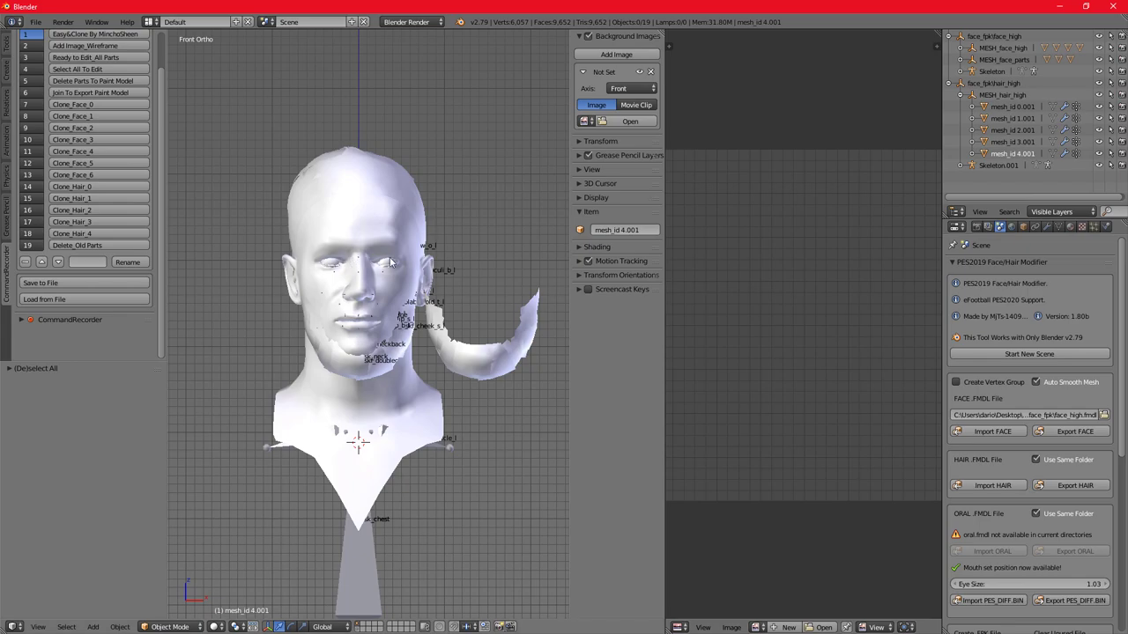
{"action": "middle_click_drag", "start_coordinate": [450, 252], "coordinate": [429, 247], "text": "shift"}
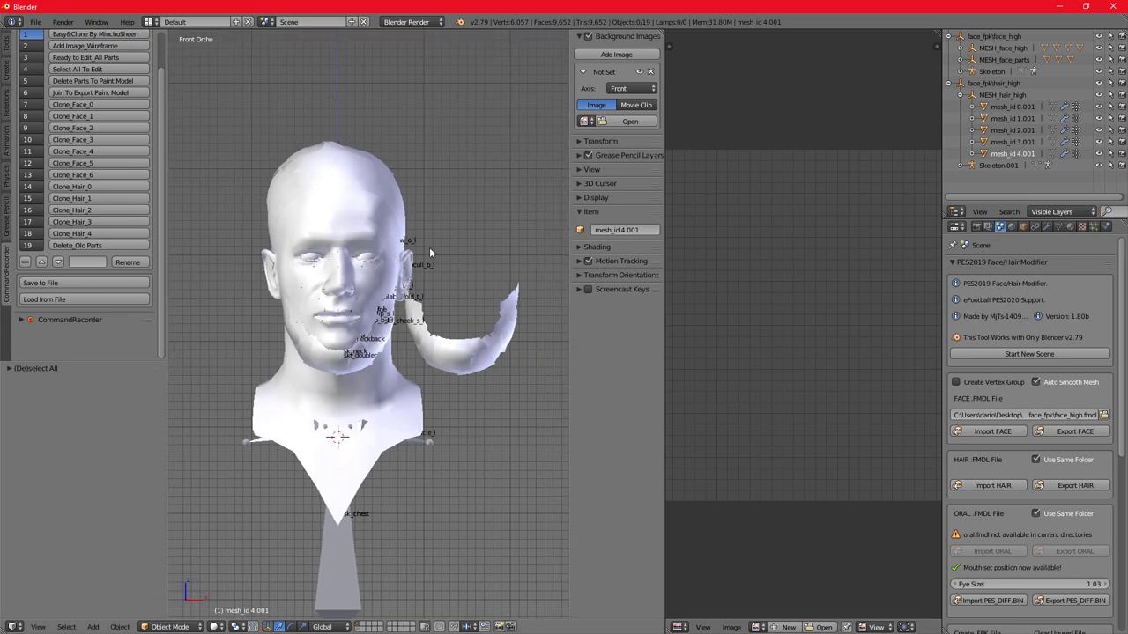
{"action": "left_click", "coordinate": [961, 48]}
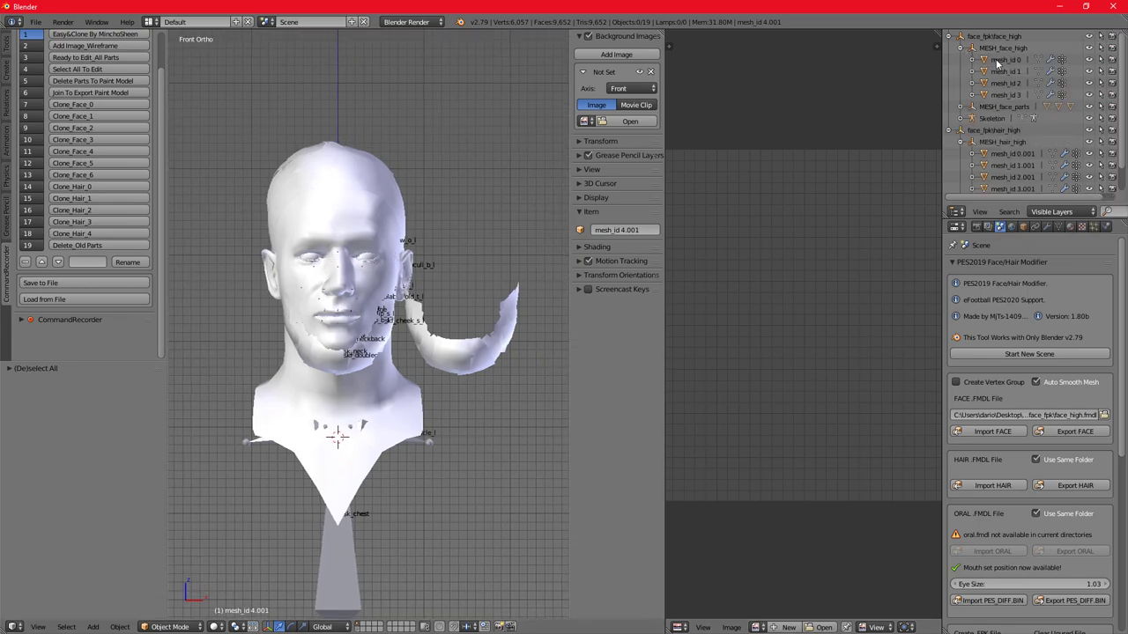
{"action": "left_click", "coordinate": [999, 60]}
{"action": "left_click", "coordinate": [1018, 154], "text": "ctrl"}
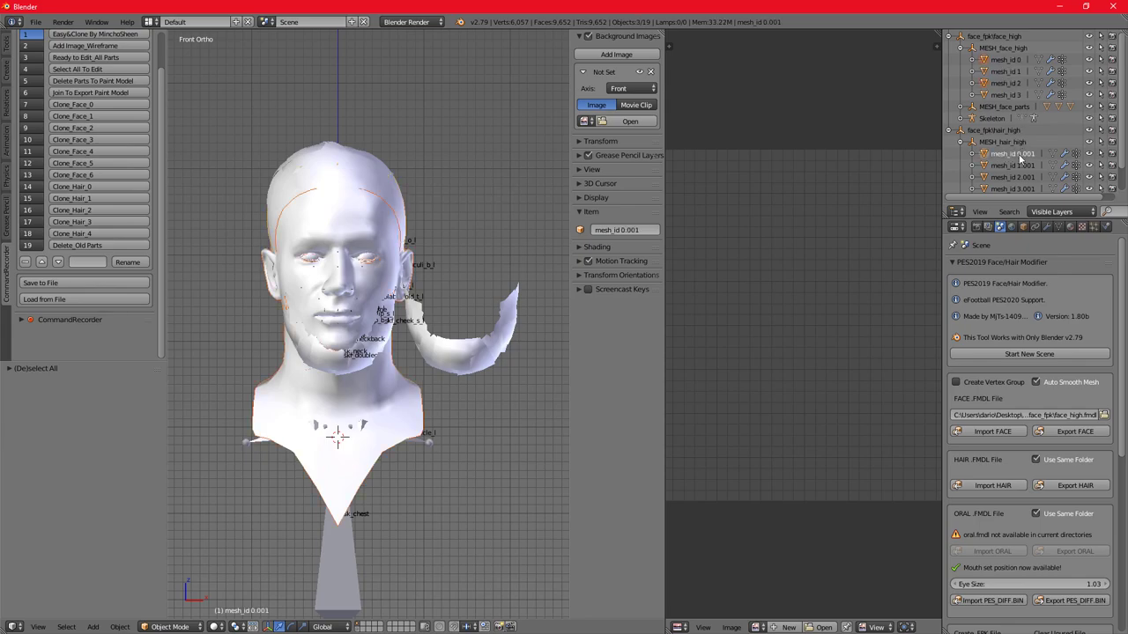
{"action": "left_click", "coordinate": [7, 50]}
{"action": "left_click", "coordinate": [47, 96]}
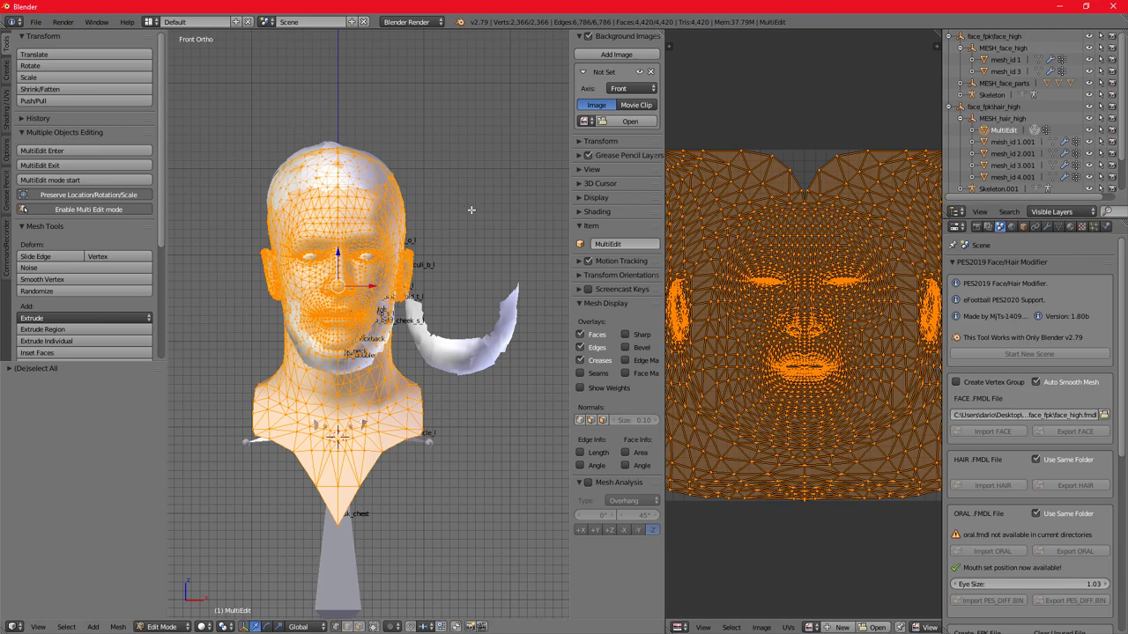
Return to Object Mode and duplicate the MultiEdit object in place.
{"action": "left_click", "coordinate": [1024, 131]}
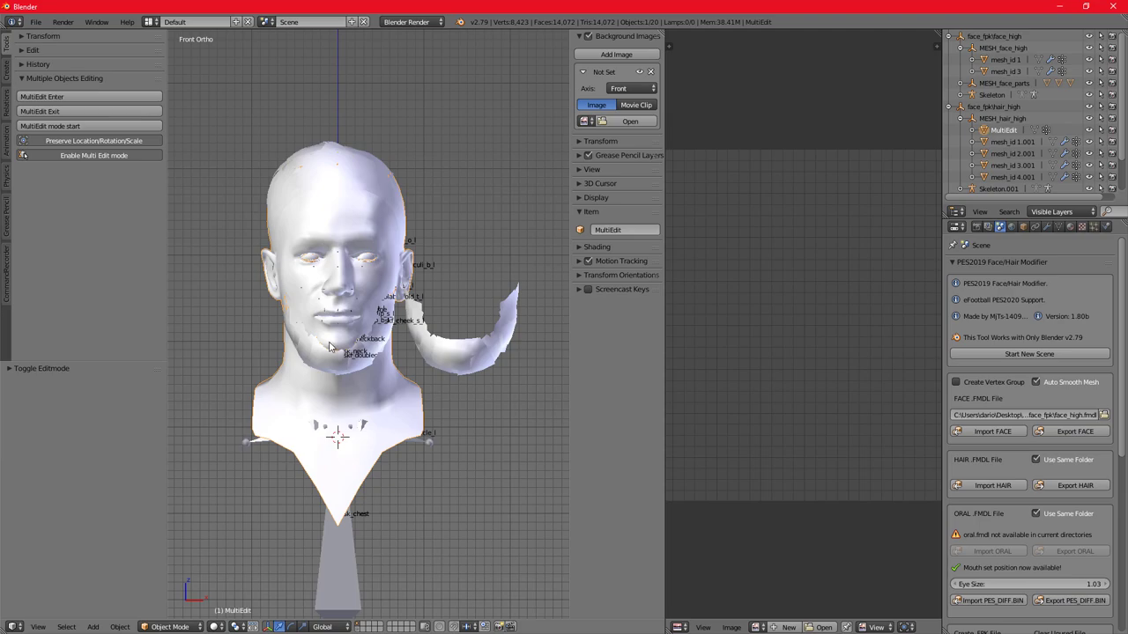
{"action": "key", "text": "shift+d"}
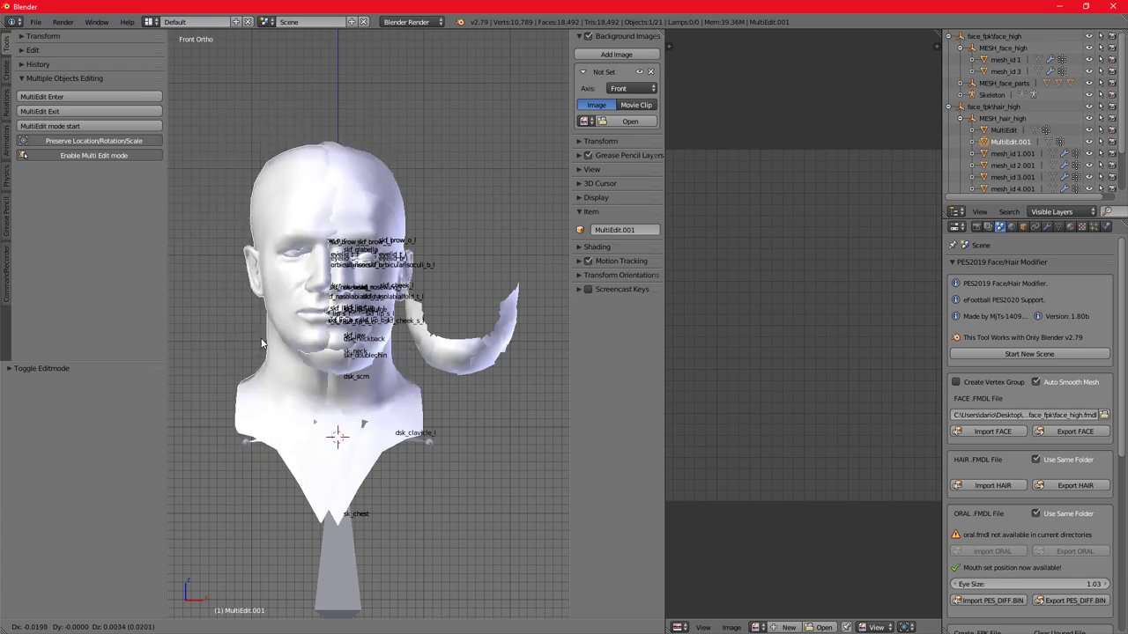
{"action": "key", "text": "Escape"}
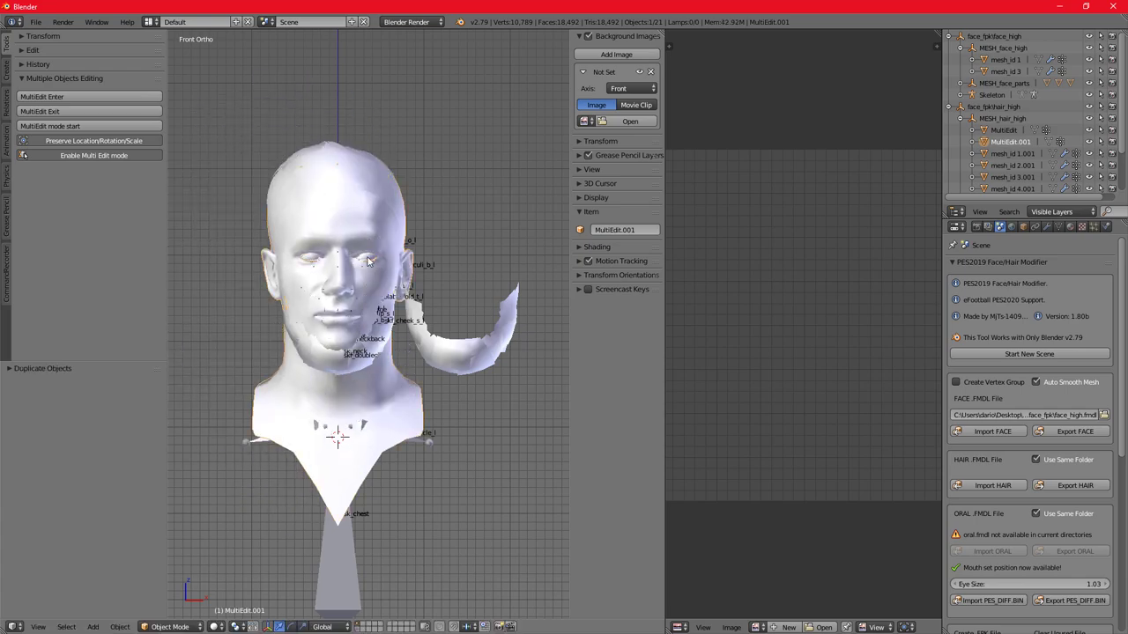
Remove the doubled vertices from the duplicate MultiEdit.001 and set its normals from faces.
{"action": "left_click", "coordinate": [1052, 144]}
{"action": "middle_click_drag", "start_coordinate": [412, 308], "coordinate": [446, 290], "text": "shift"}
{"action": "left_click", "coordinate": [7, 70]}
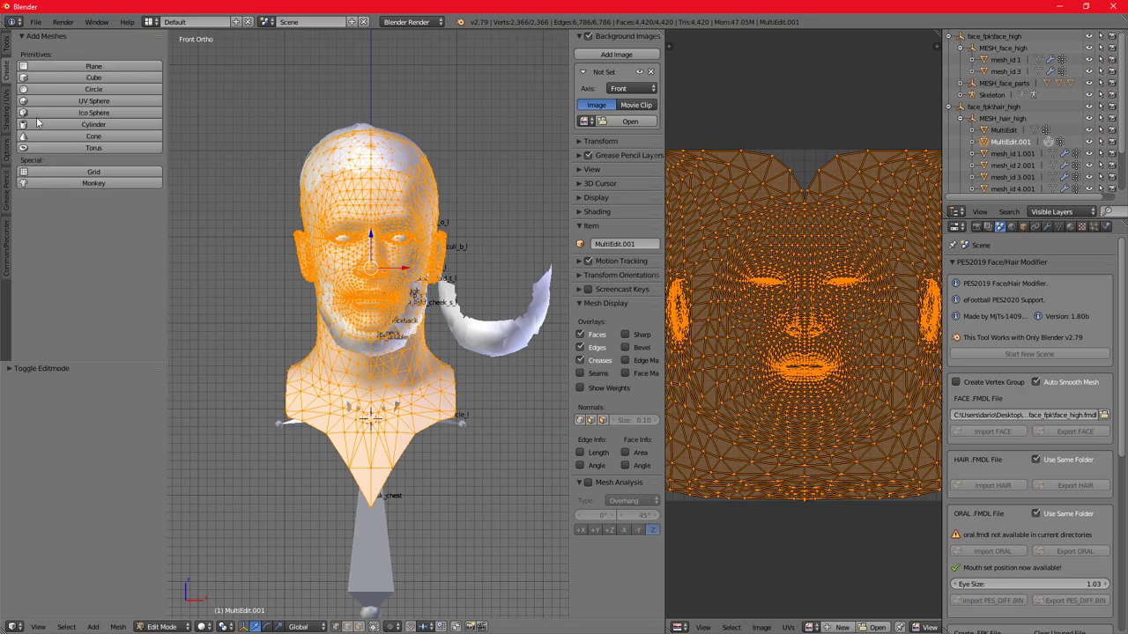
{"action": "left_click", "coordinate": [5, 47]}
{"action": "scroll", "coordinate": [90, 255], "scroll_direction": "down", "scroll_amount": 8}
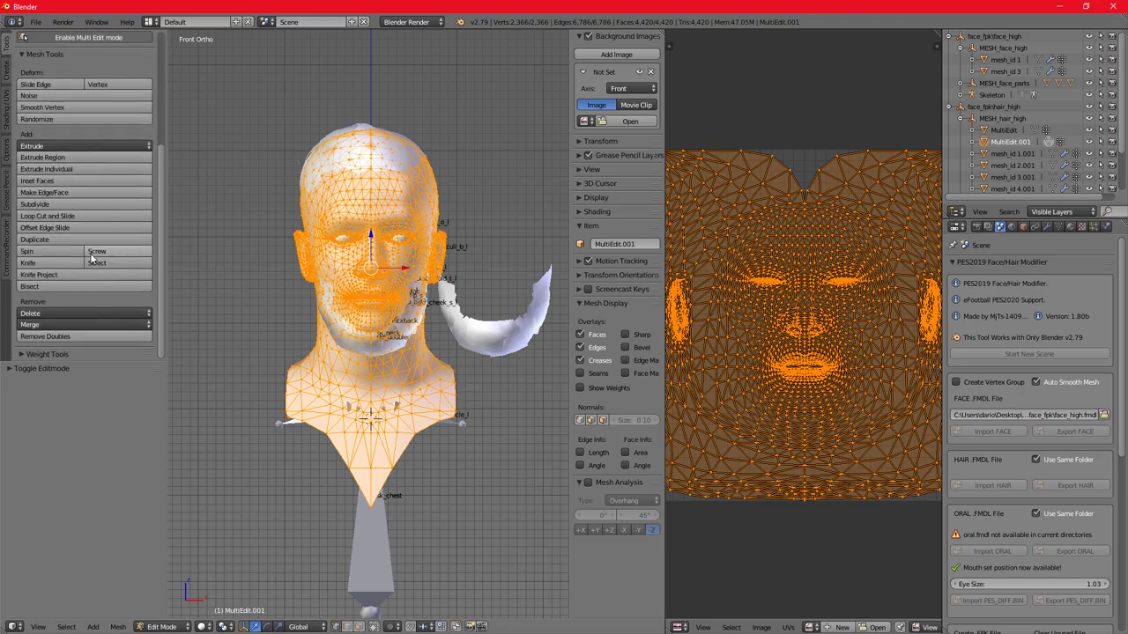
{"action": "left_click", "coordinate": [73, 336]}
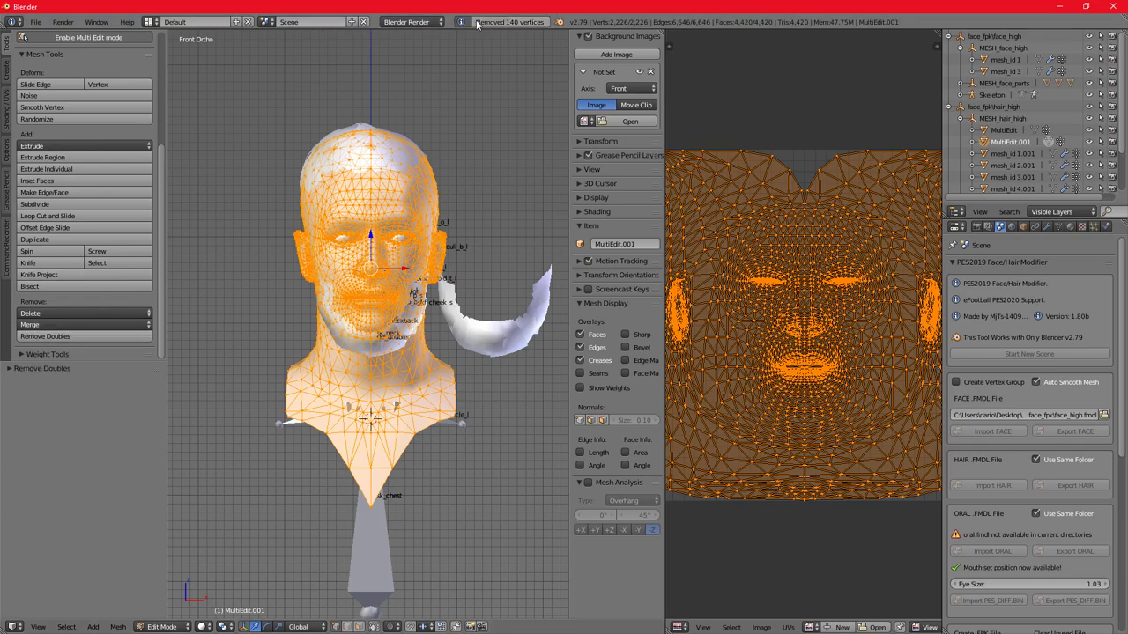
{"action": "left_click", "coordinate": [7, 106]}
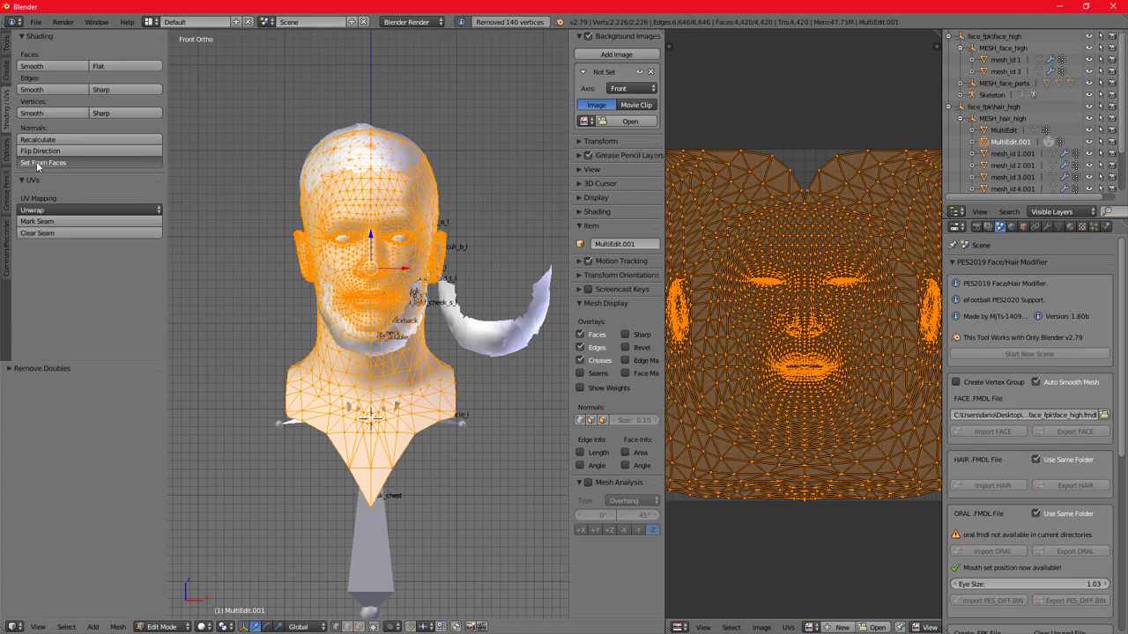
{"action": "left_click", "coordinate": [37, 164]}
{"action": "scroll", "coordinate": [326, 352], "scroll_direction": "up", "scroll_amount": 3}
{"action": "left_click", "coordinate": [7, 68]}
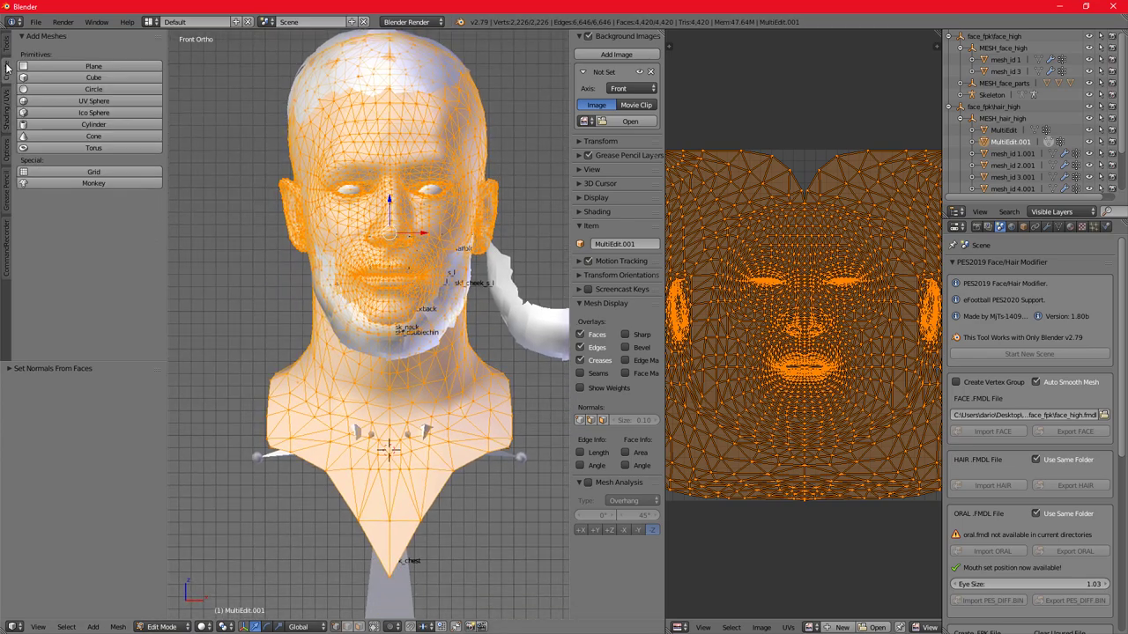
{"action": "left_click", "coordinate": [4, 53]}
{"action": "scroll", "coordinate": [96, 228], "scroll_direction": "down", "scroll_amount": 3}
{"action": "scroll", "coordinate": [94, 226], "scroll_direction": "up", "scroll_amount": 3}
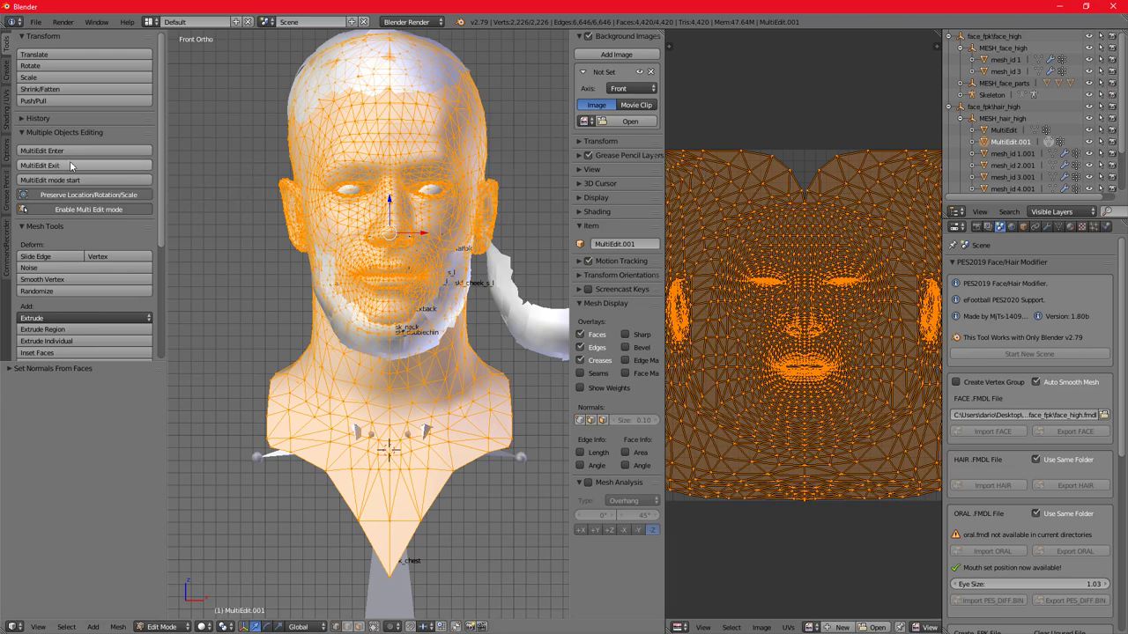
{"action": "scroll", "coordinate": [326, 225], "scroll_direction": "down", "scroll_amount": 3}
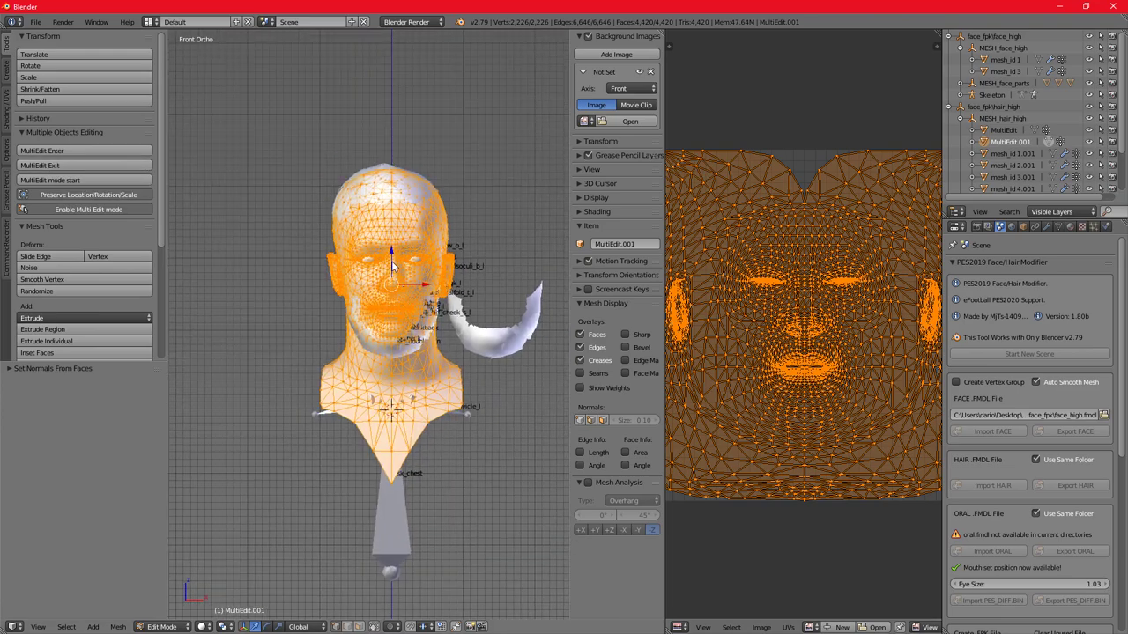
{"action": "middle_click_drag", "start_coordinate": [428, 258], "coordinate": [438, 235], "text": "shift"}
{"action": "scroll", "coordinate": [473, 267], "scroll_direction": "up", "scroll_amount": 2}
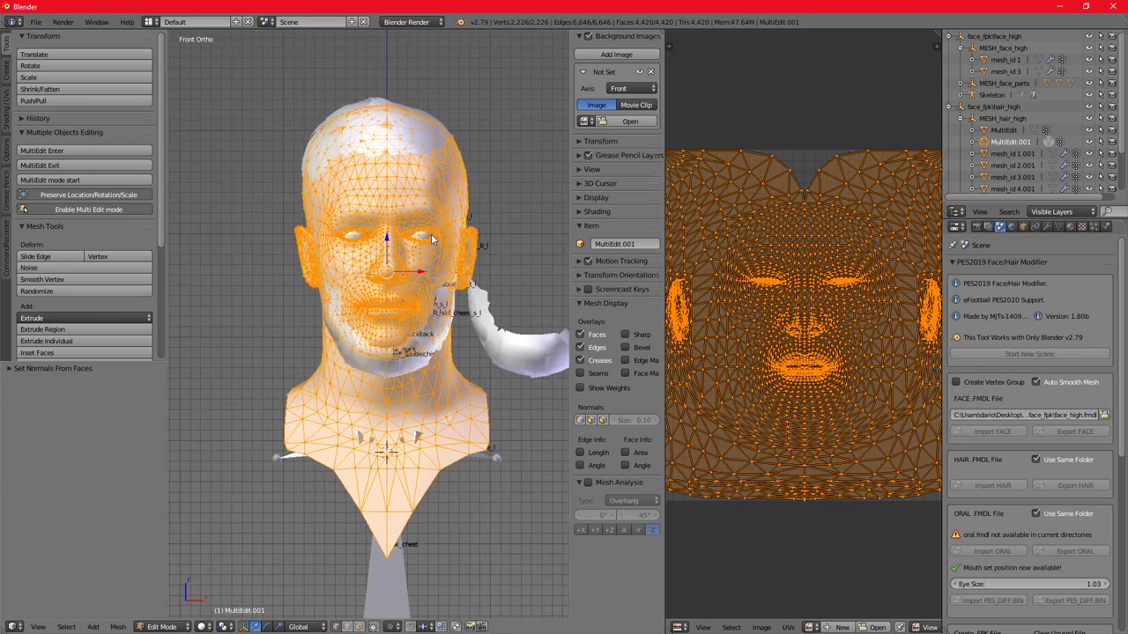
{"action": "scroll", "coordinate": [440, 235], "scroll_direction": "down", "scroll_amount": 2}
{"action": "scroll", "coordinate": [441, 238], "scroll_direction": "up", "scroll_amount": 1}
Return to Object Mode and add a Data Transfer modifier to the original MultiEdit object.
{"action": "key", "text": "Tab"}
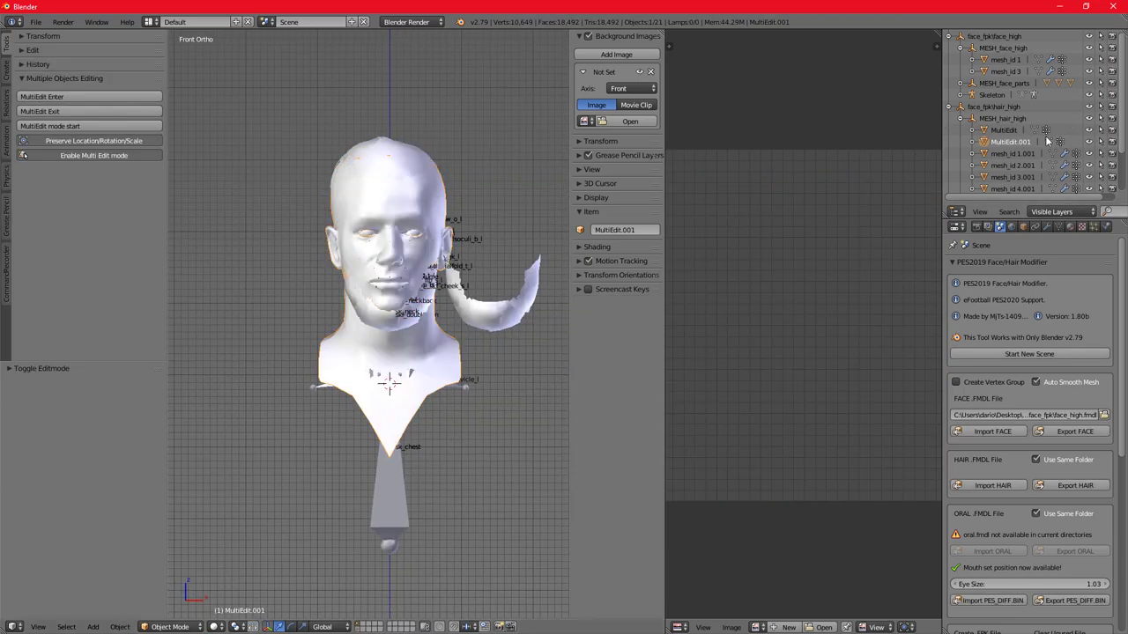
{"action": "left_click", "coordinate": [1047, 227]}
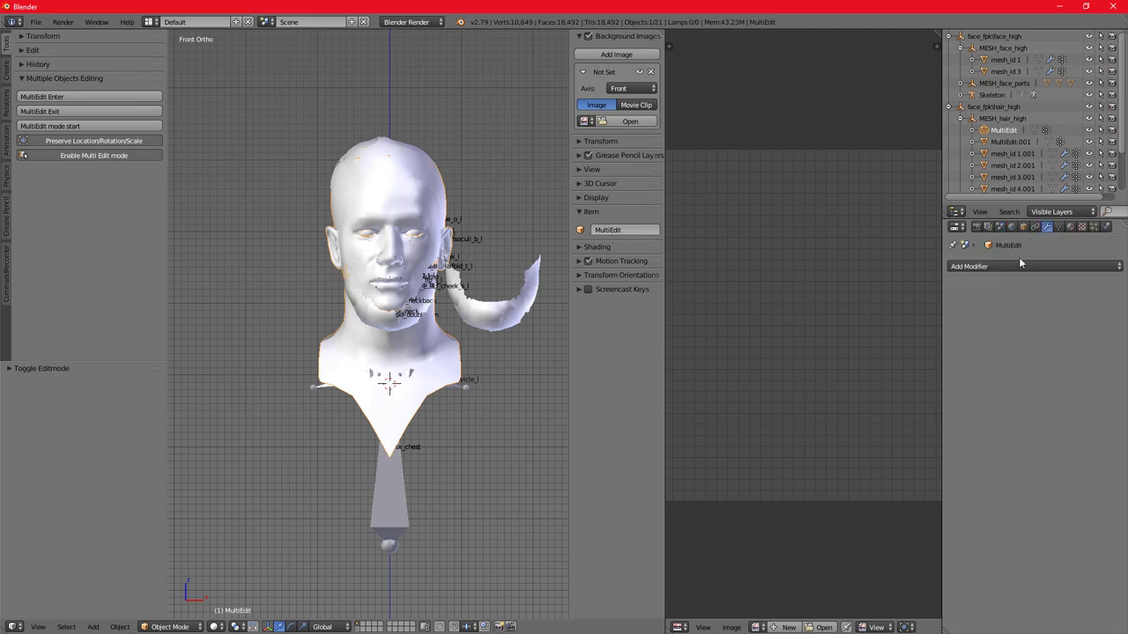
{"action": "left_click", "coordinate": [1018, 263]}
{"action": "left_click", "coordinate": [807, 298]}
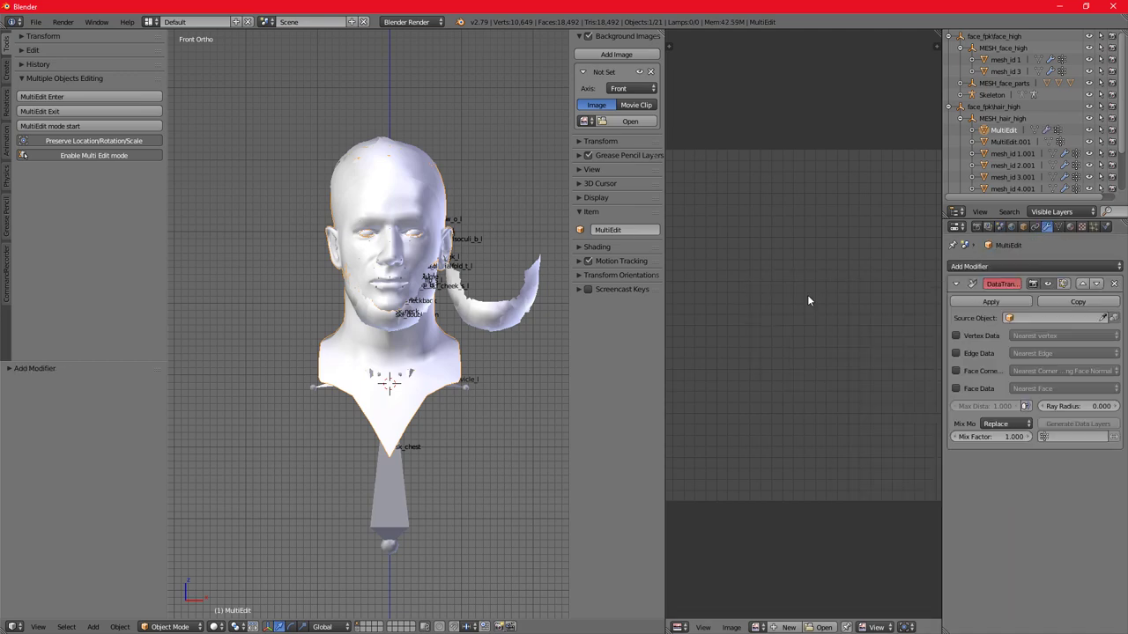
Set the modifier to transfer custom normals by Nearest Corner Of Nearest Face, choose the source head mesh, and apply it.
{"action": "left_click", "coordinate": [969, 373]}
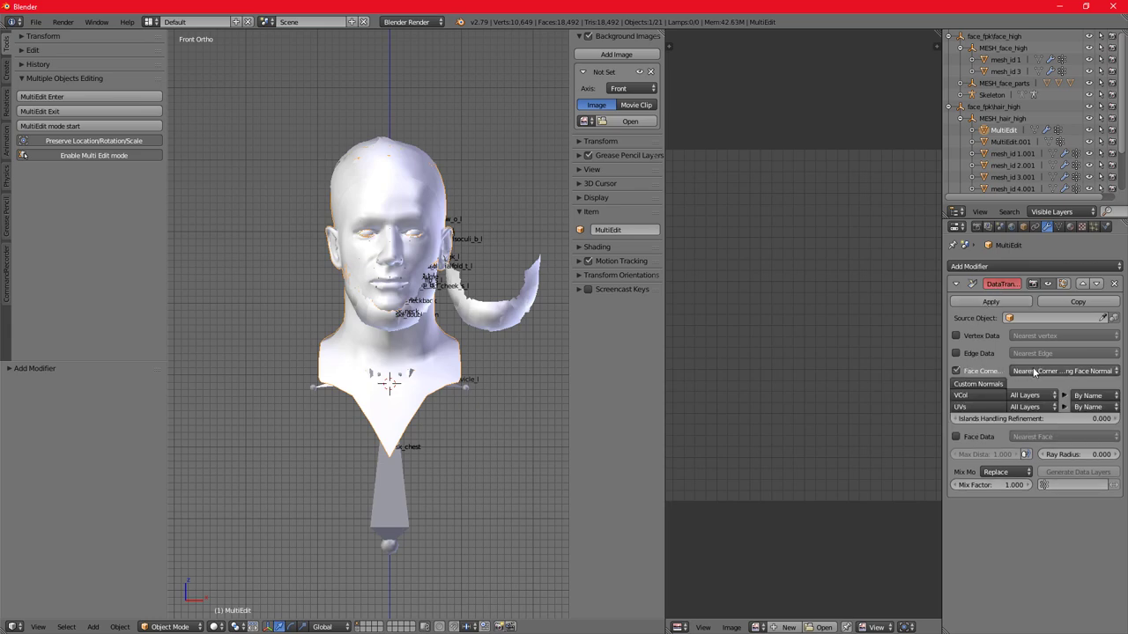
{"action": "left_click", "coordinate": [1036, 371]}
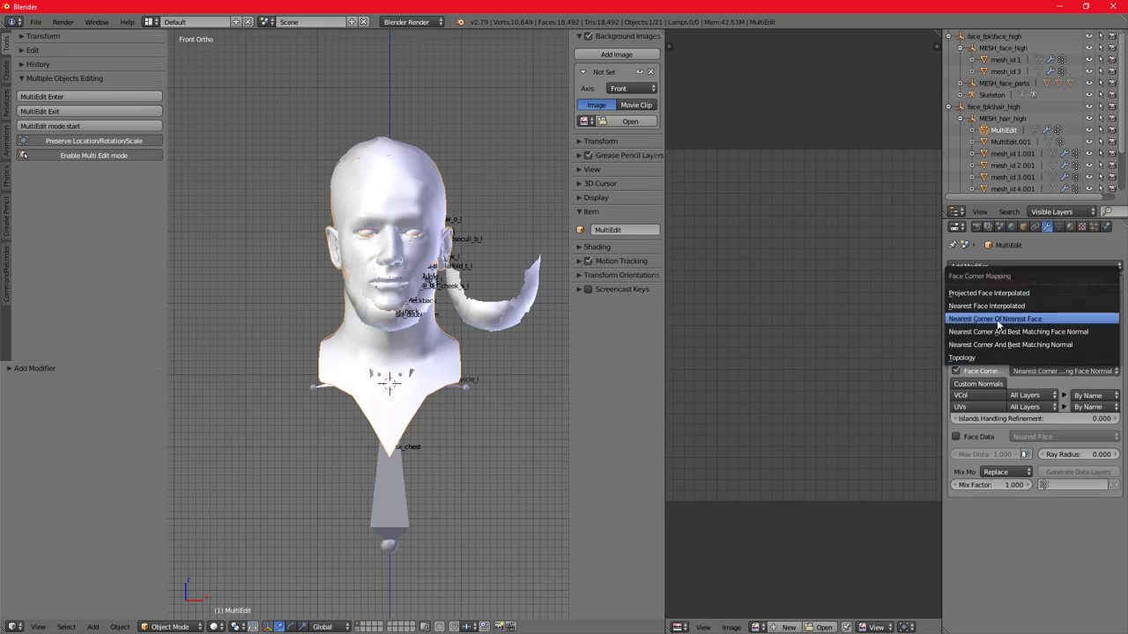
{"action": "left_click", "coordinate": [1027, 319]}
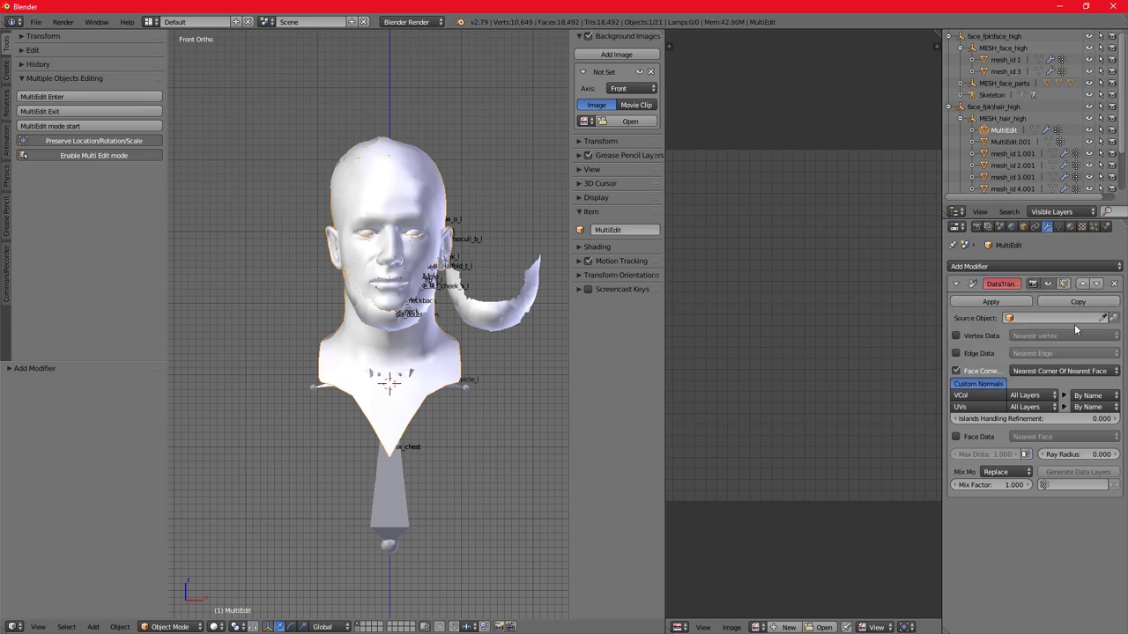
{"action": "left_click", "coordinate": [420, 251]}
{"action": "left_click", "coordinate": [995, 301]}
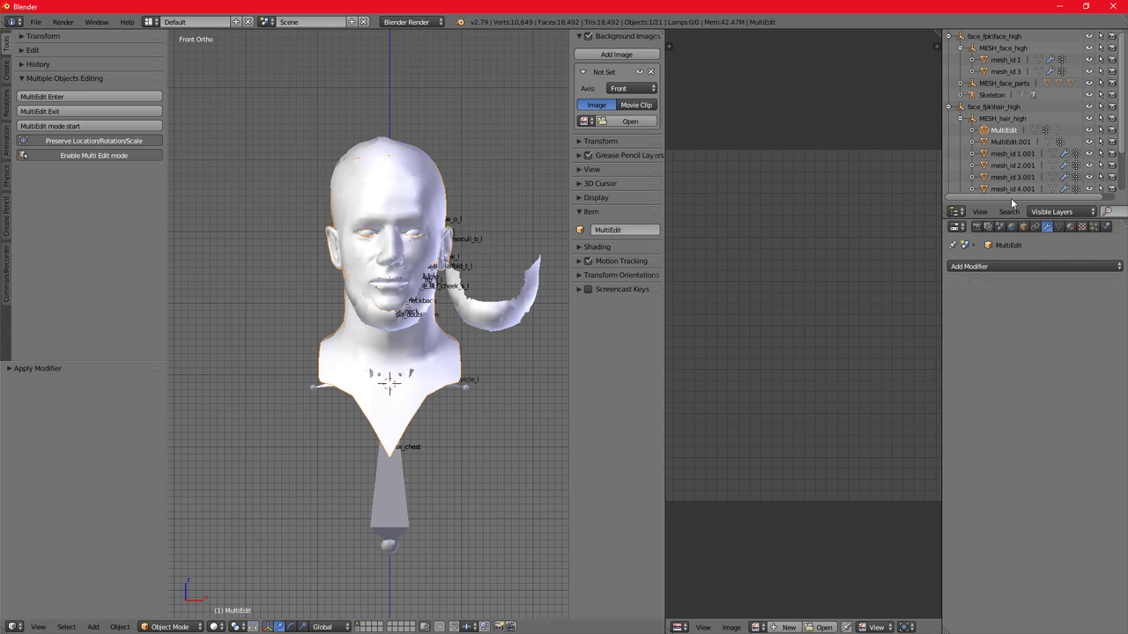
Delete the duplicate MultiEdit.001 object and make the original MultiEdit object active.
{"action": "right_click", "coordinate": [1008, 144]}
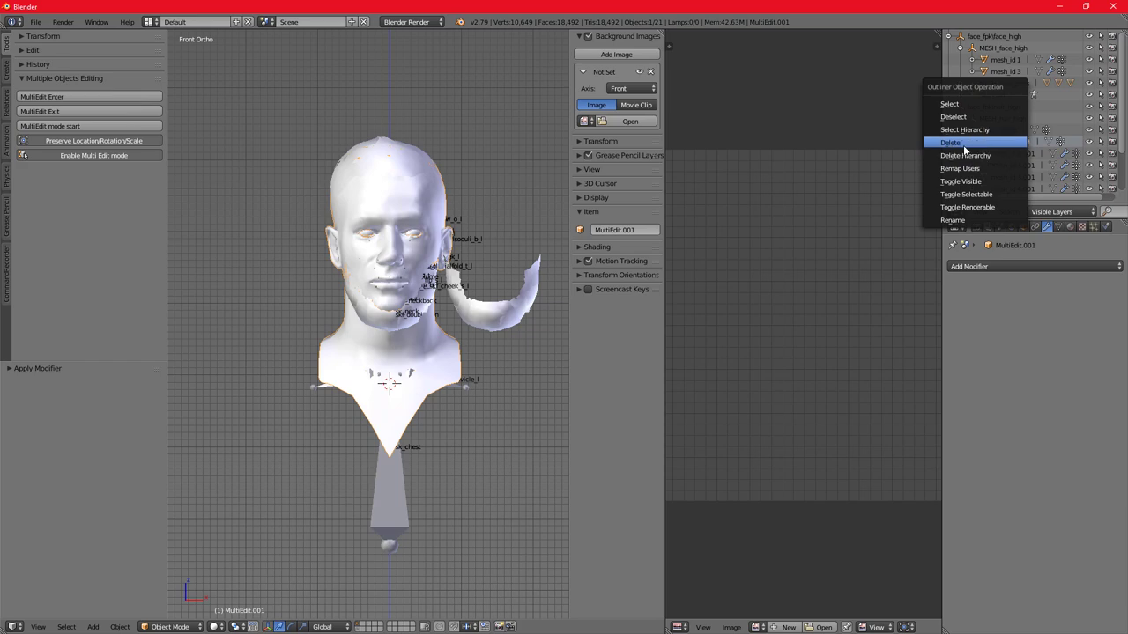
{"action": "left_click", "coordinate": [969, 145]}
{"action": "left_click", "coordinate": [1035, 128]}
Exit multi-object editing from Edit Mode to split MultiEdit back into its separate head and hair meshes.
{"action": "middle_click_drag", "start_coordinate": [402, 235], "coordinate": [393, 252], "text": "shift"}
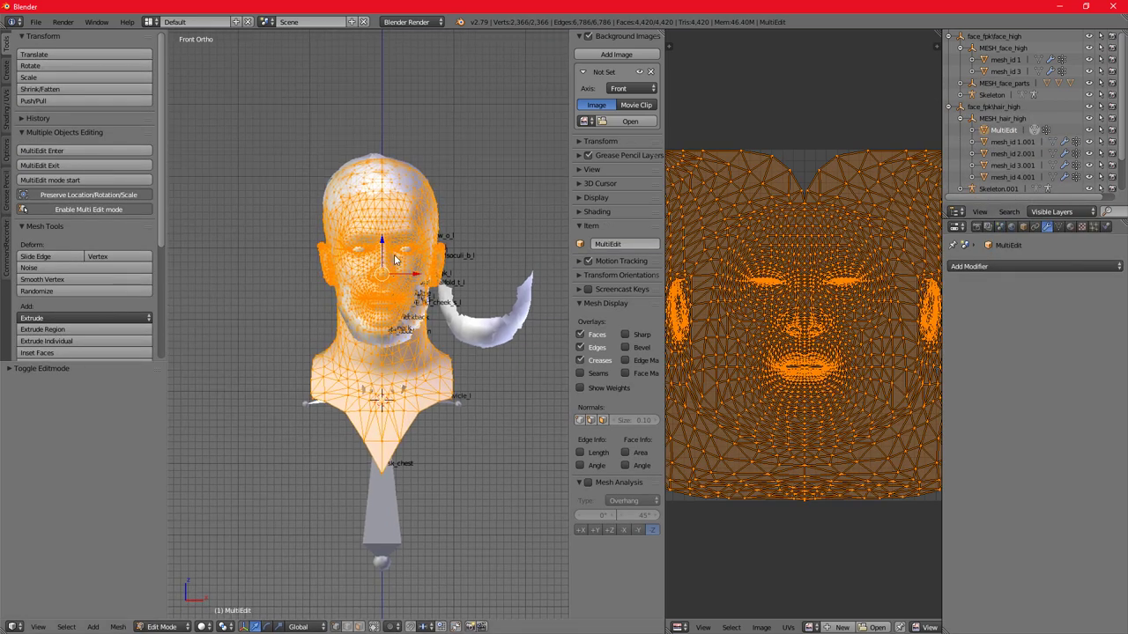
{"action": "scroll", "coordinate": [361, 252], "scroll_direction": "up", "scroll_amount": 1}
{"action": "left_click", "coordinate": [3, 81]}
{"action": "left_click", "coordinate": [5, 49]}
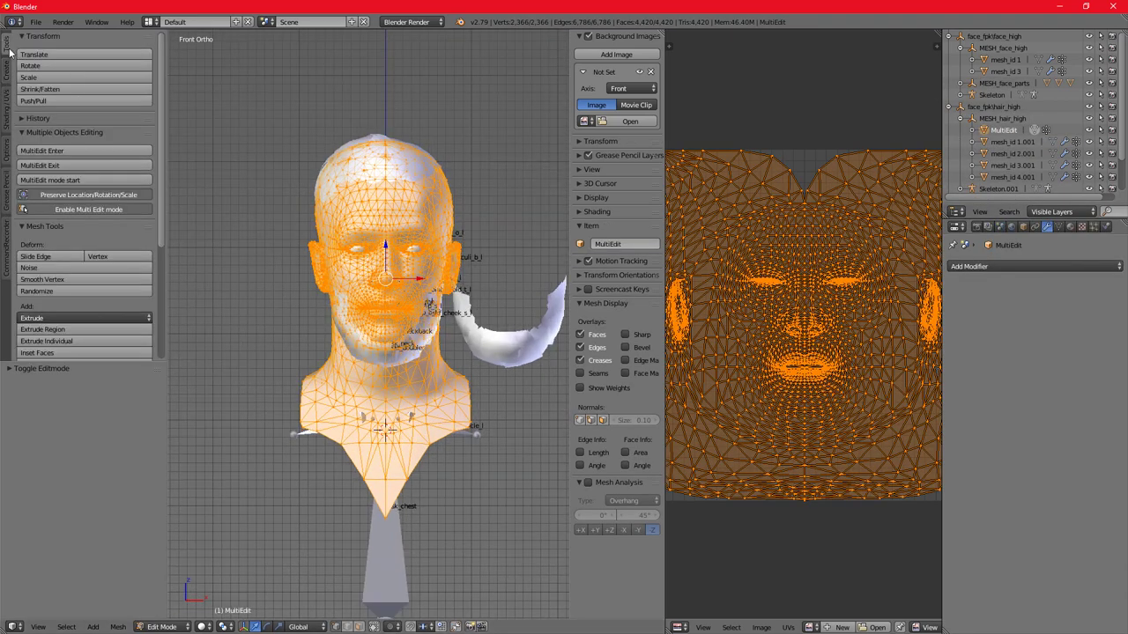
{"action": "left_click", "coordinate": [62, 165]}
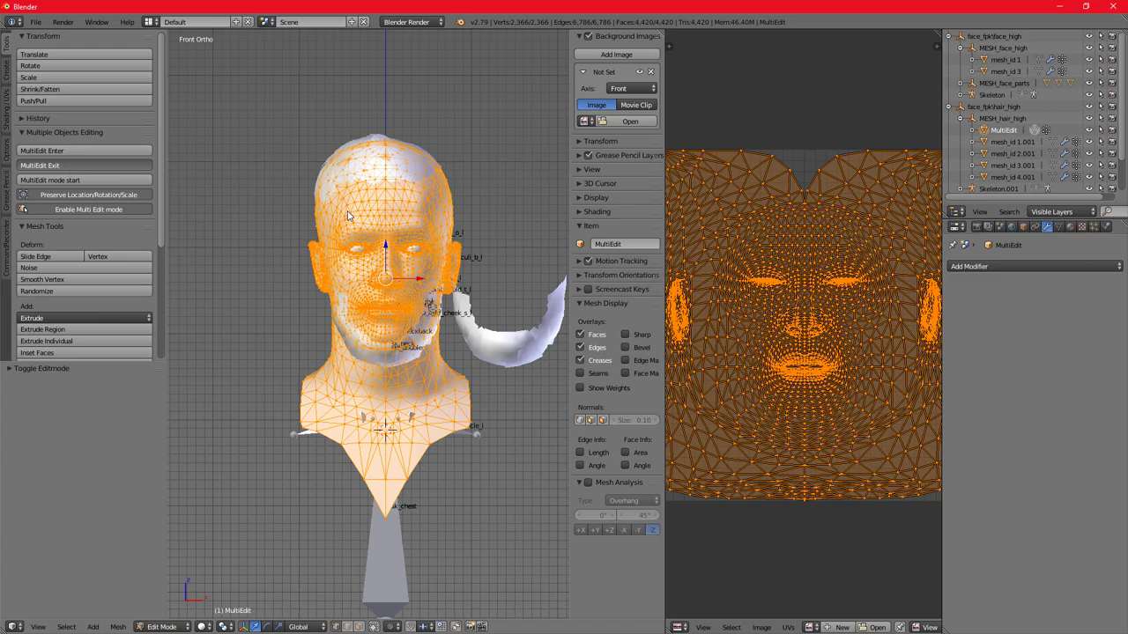
Examine the shading of the head, hair and beard meshes from the side and the front.
{"action": "scroll", "coordinate": [347, 216], "scroll_direction": "down", "scroll_amount": 1}
{"action": "scroll", "coordinate": [347, 215], "scroll_direction": "up", "scroll_amount": 4}
{"action": "middle_click_drag", "start_coordinate": [347, 216], "coordinate": [424, 211]}
{"action": "scroll", "coordinate": [254, 218], "scroll_direction": "up", "scroll_amount": 4}
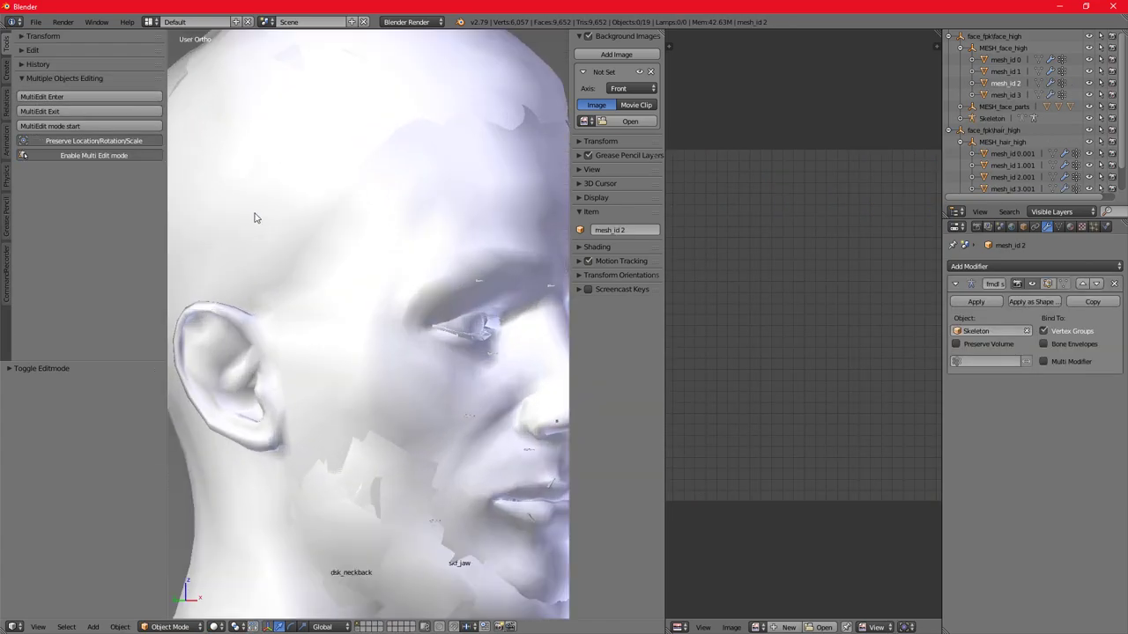
{"action": "middle_click_drag", "start_coordinate": [255, 217], "coordinate": [436, 199]}
{"action": "scroll", "coordinate": [309, 192], "scroll_direction": "down", "scroll_amount": 3}
{"action": "scroll", "coordinate": [476, 182], "scroll_direction": "down", "scroll_amount": 2}
{"action": "scroll", "coordinate": [475, 178], "scroll_direction": "up", "scroll_amount": 3}
{"action": "key", "text": "KP_1"}
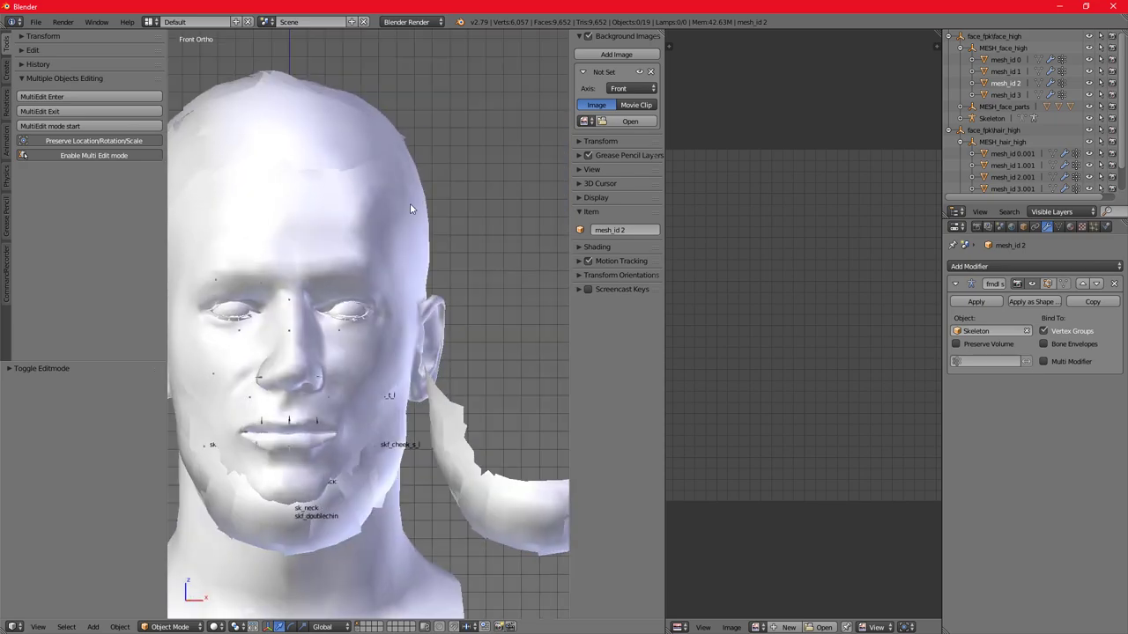
{"action": "scroll", "coordinate": [422, 192], "scroll_direction": "down", "scroll_amount": 4}
{"action": "middle_click_drag", "start_coordinate": [440, 260], "coordinate": [438, 215], "text": "shift"}
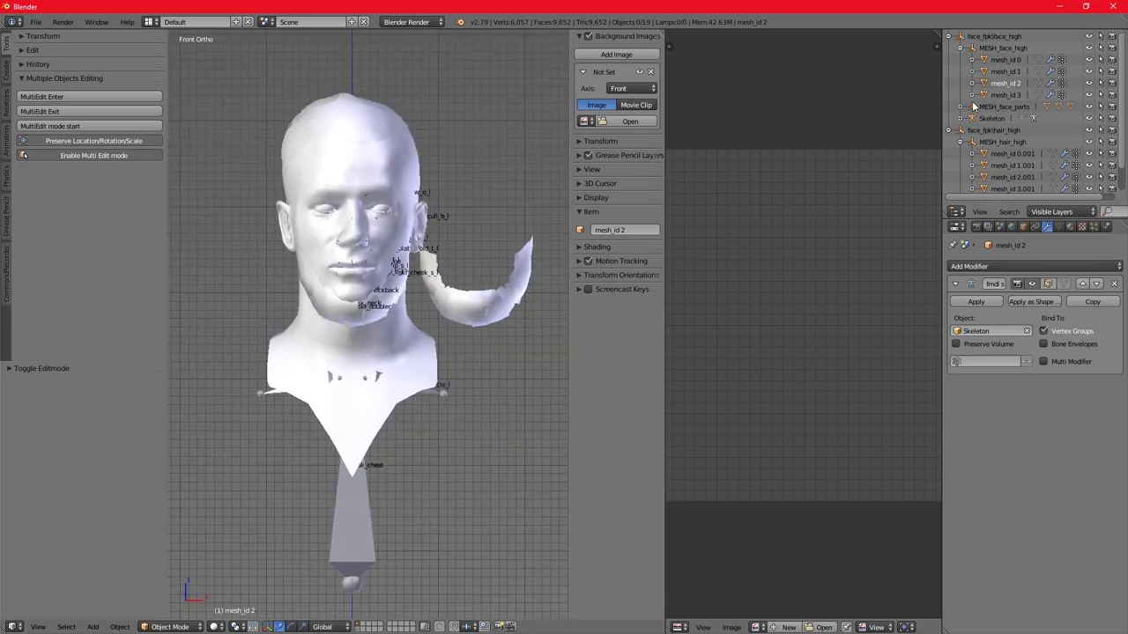
Collapse the hair_high hierarchy, widen the outliner and properties areas, and make the outliner taller.
{"action": "left_click", "coordinate": [950, 131]}
{"action": "left_click_drag", "start_coordinate": [942, 137], "coordinate": [784, 137]}
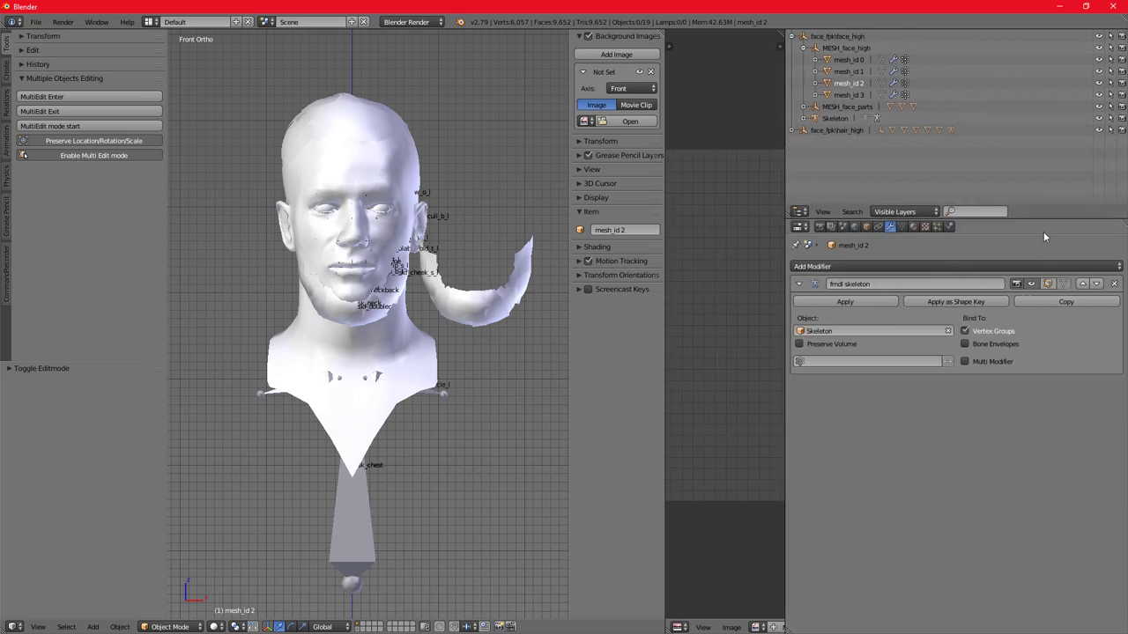
{"action": "left_click_drag", "start_coordinate": [1036, 218], "coordinate": [1049, 288]}
Select the face_fpk\face_high root object and remove the existing face_high and hair_high export entries from the FMDL I/O settings.
{"action": "left_click", "coordinate": [855, 37]}
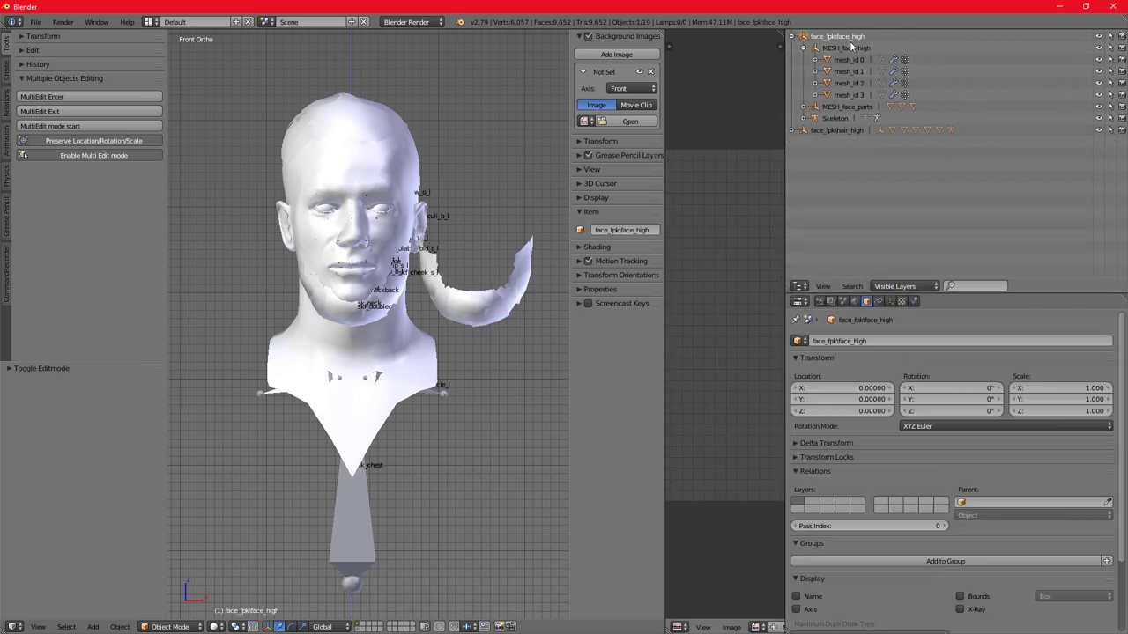
{"action": "left_click", "coordinate": [843, 301]}
{"action": "scroll", "coordinate": [956, 465], "scroll_direction": "down", "scroll_amount": 5}
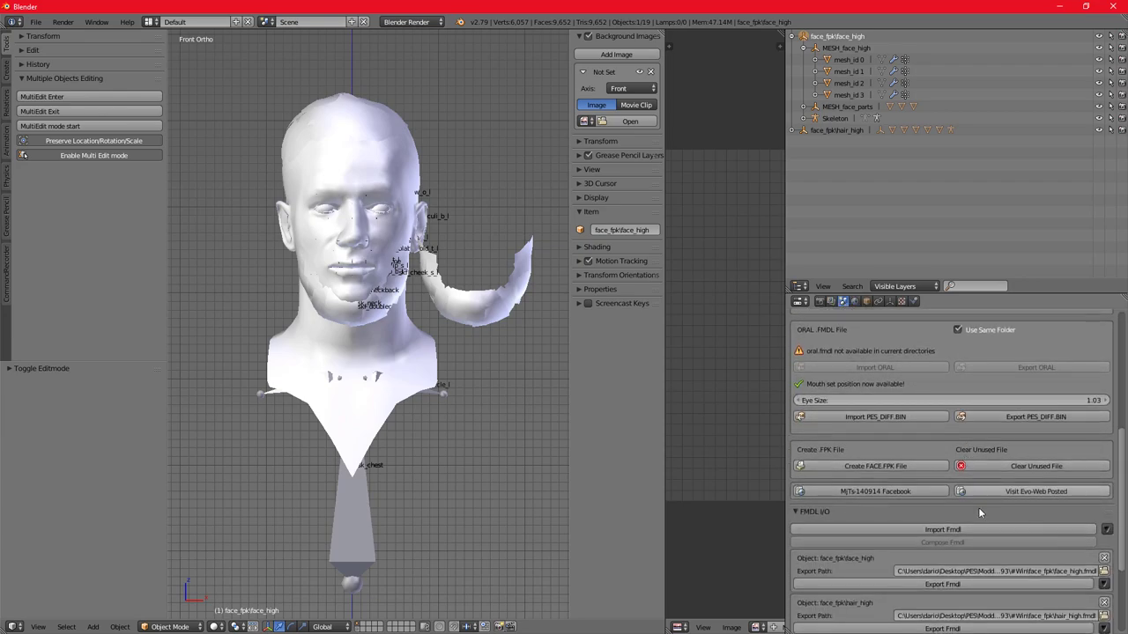
{"action": "left_click", "coordinate": [1104, 559]}
{"action": "left_click", "coordinate": [1104, 560]}
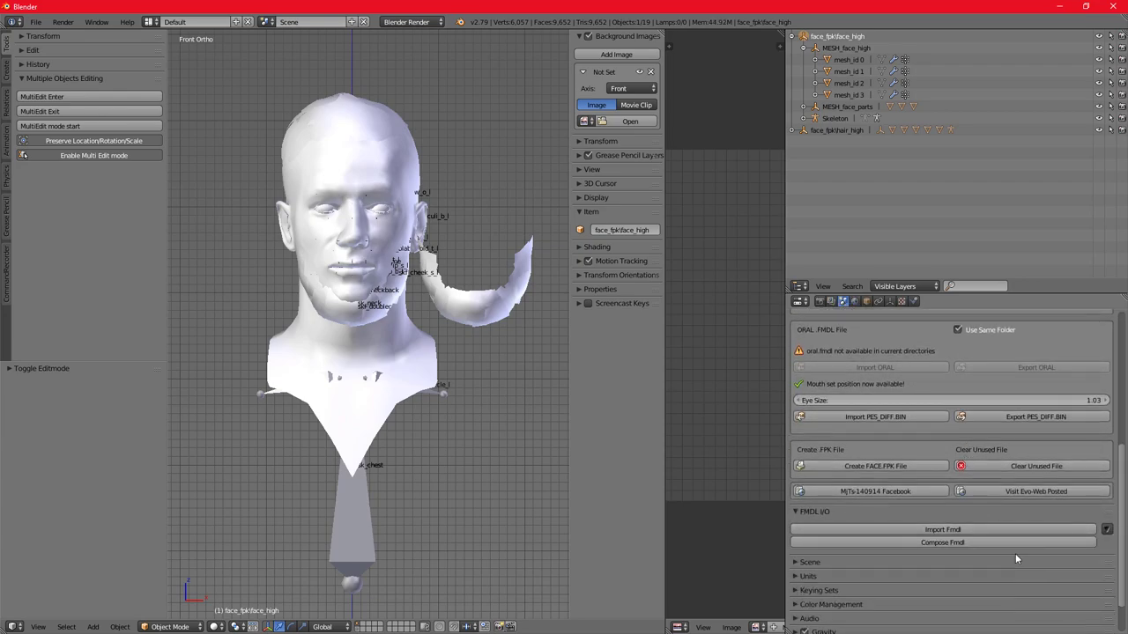
Compose a new FMDL entry for face_high and export it to face_high.fmdl in the 38593 face_fpk folder.
{"action": "left_click", "coordinate": [966, 543]}
{"action": "left_click", "coordinate": [1102, 572]}
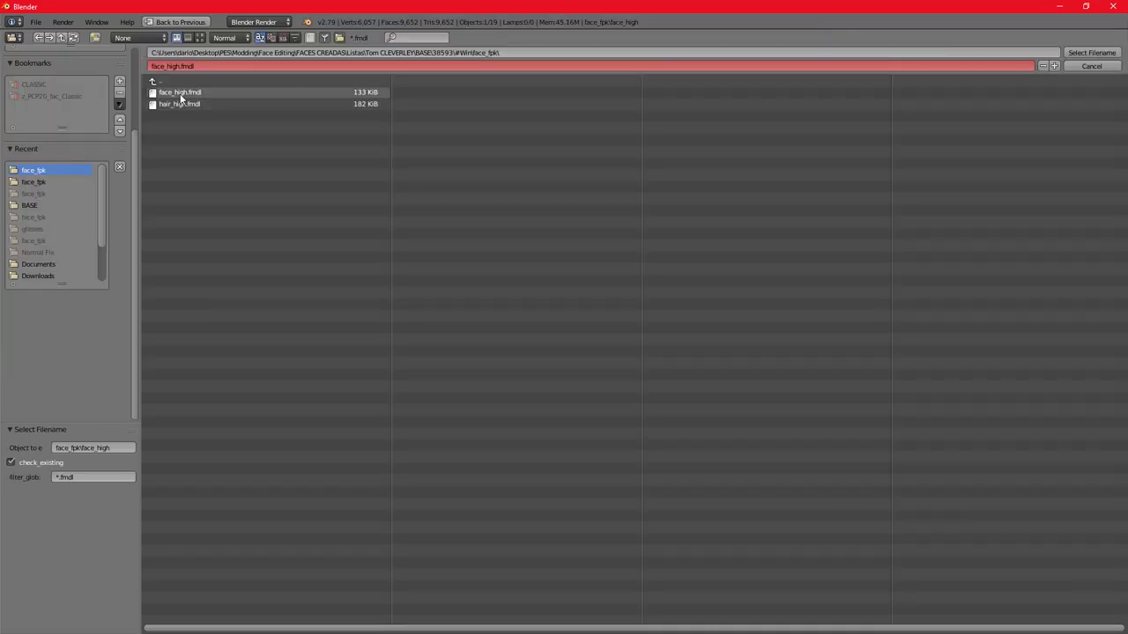
{"action": "left_click", "coordinate": [1091, 53]}
{"action": "scroll", "coordinate": [978, 443], "scroll_direction": "down", "scroll_amount": 5}
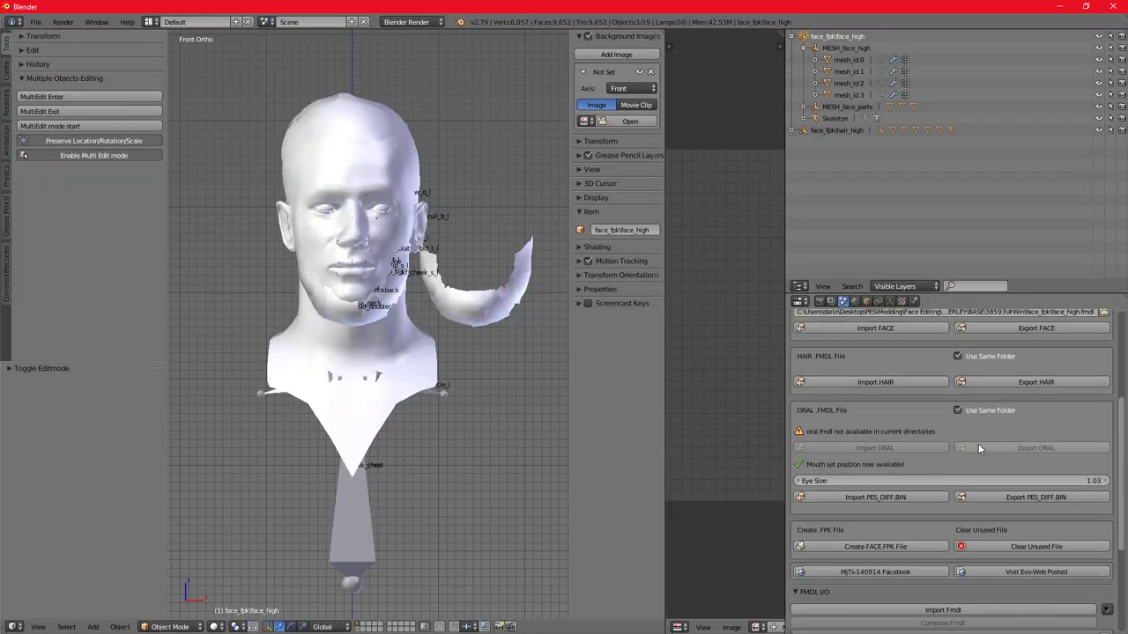
{"action": "left_click", "coordinate": [951, 526]}
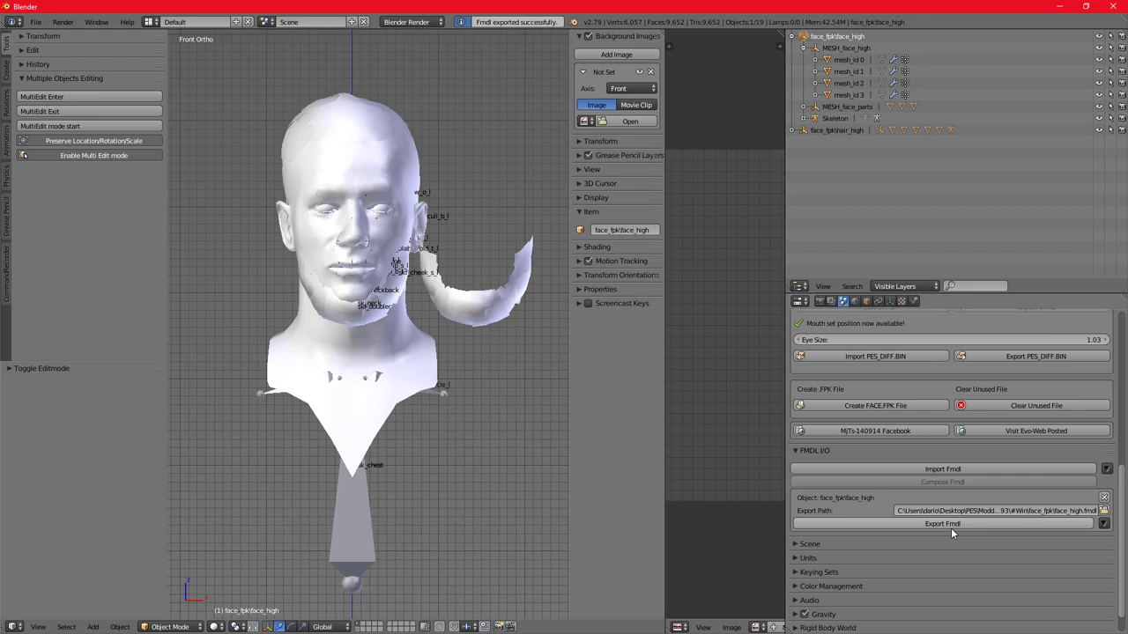
Delete the whole face_high hierarchy with its meshes, face parts and skeleton, and expand the hair_high hierarchy.
{"action": "scroll", "coordinate": [443, 134], "scroll_direction": "down", "scroll_amount": 2}
{"action": "middle_click_drag", "start_coordinate": [444, 134], "coordinate": [373, 159], "text": "shift"}
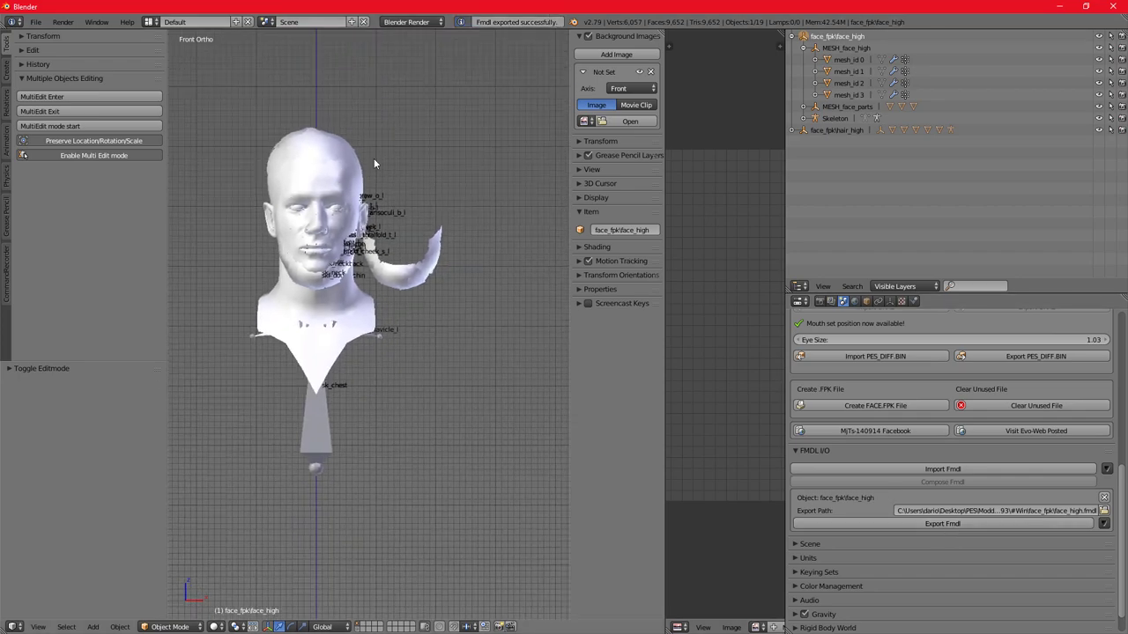
{"action": "left_click", "coordinate": [850, 59]}
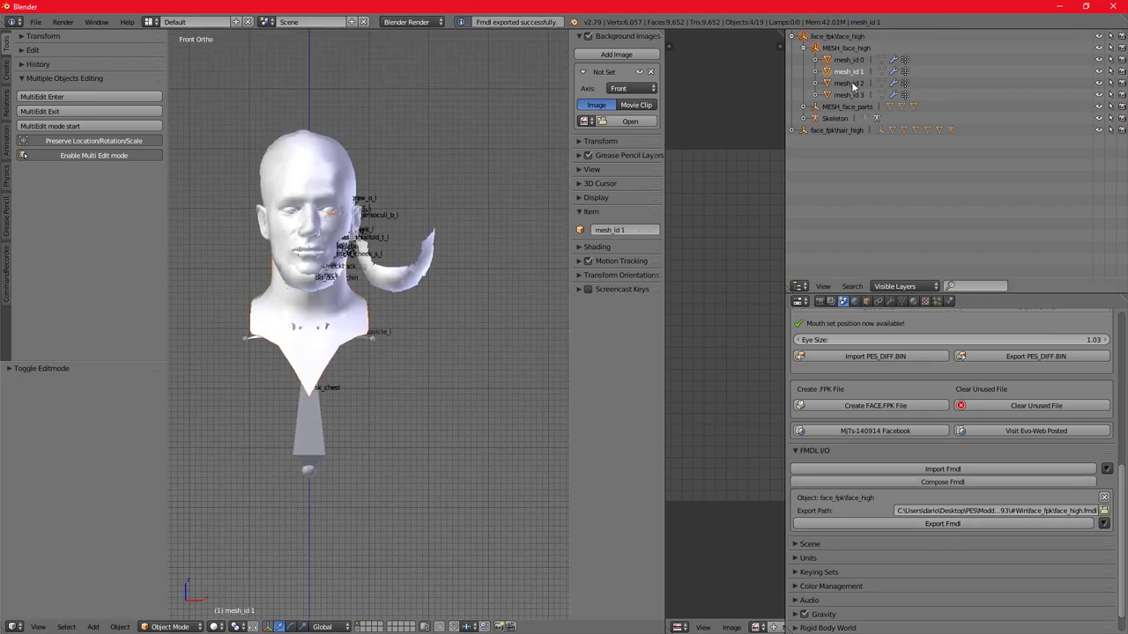
{"action": "left_click", "coordinate": [849, 106], "text": "shift"}
{"action": "left_click", "coordinate": [830, 115], "text": "shift"}
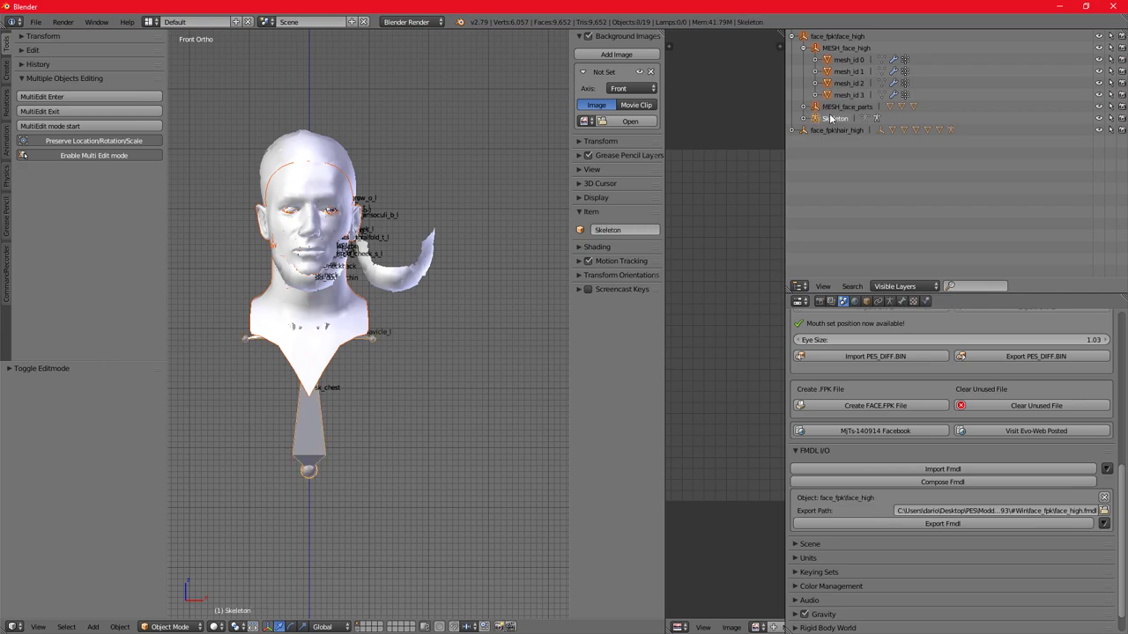
{"action": "key", "text": "Delete"}
{"action": "left_click", "coordinate": [792, 37]}
{"action": "left_click", "coordinate": [803, 49]}
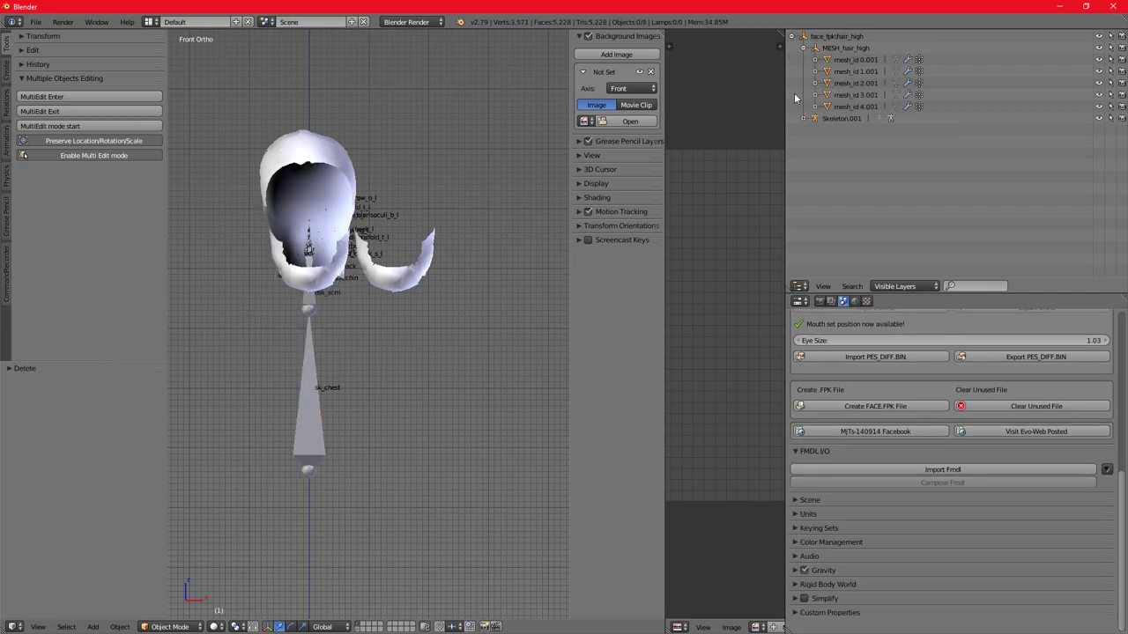
Rename the first two hair meshes as mesh_id 0 and mesh_id 1, dropping the .001 suffix.
{"action": "double_click", "coordinate": [872, 61]}
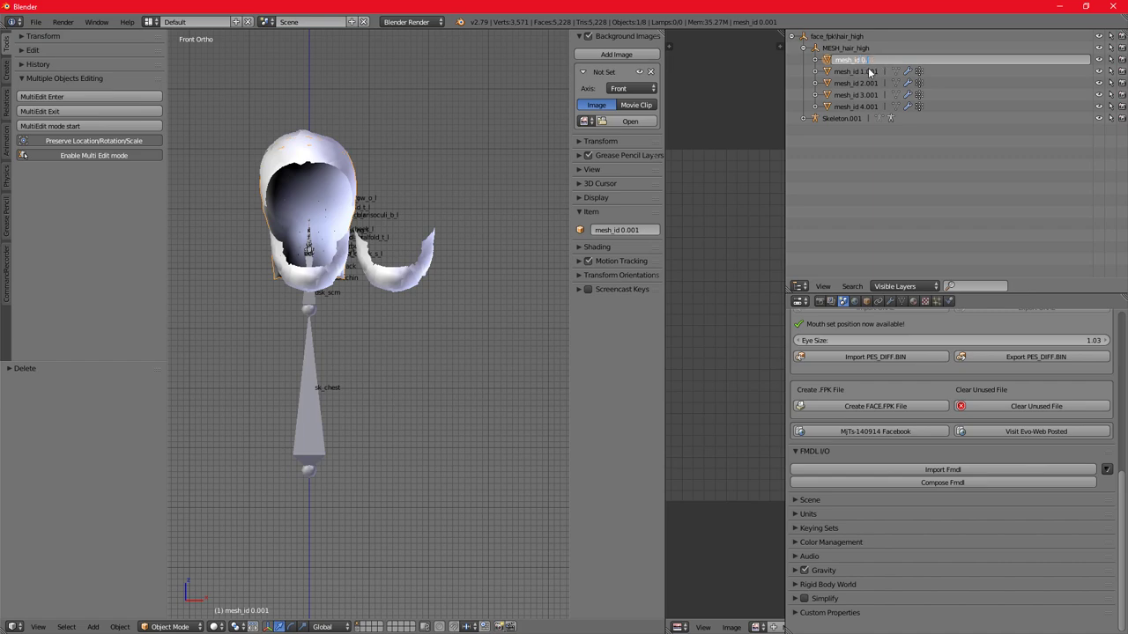
{"action": "key", "text": "BackSpace"}
{"action": "key", "text": "Return"}
{"action": "left_click", "coordinate": [815, 72]}
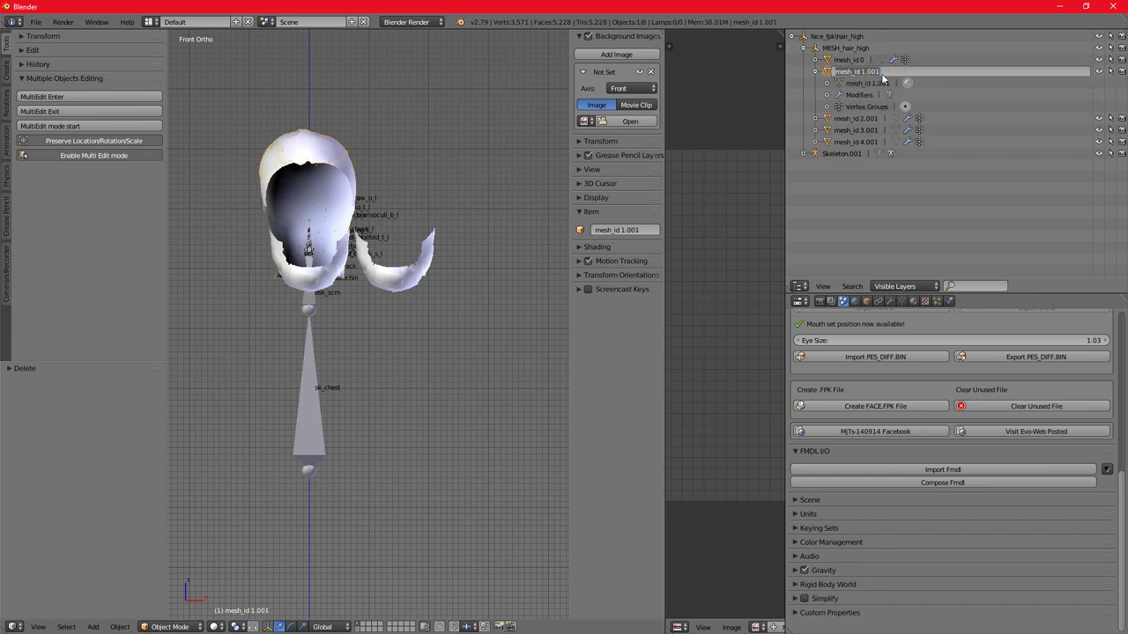
{"action": "key", "text": "BackSpace"}
{"action": "key", "text": "Return"}
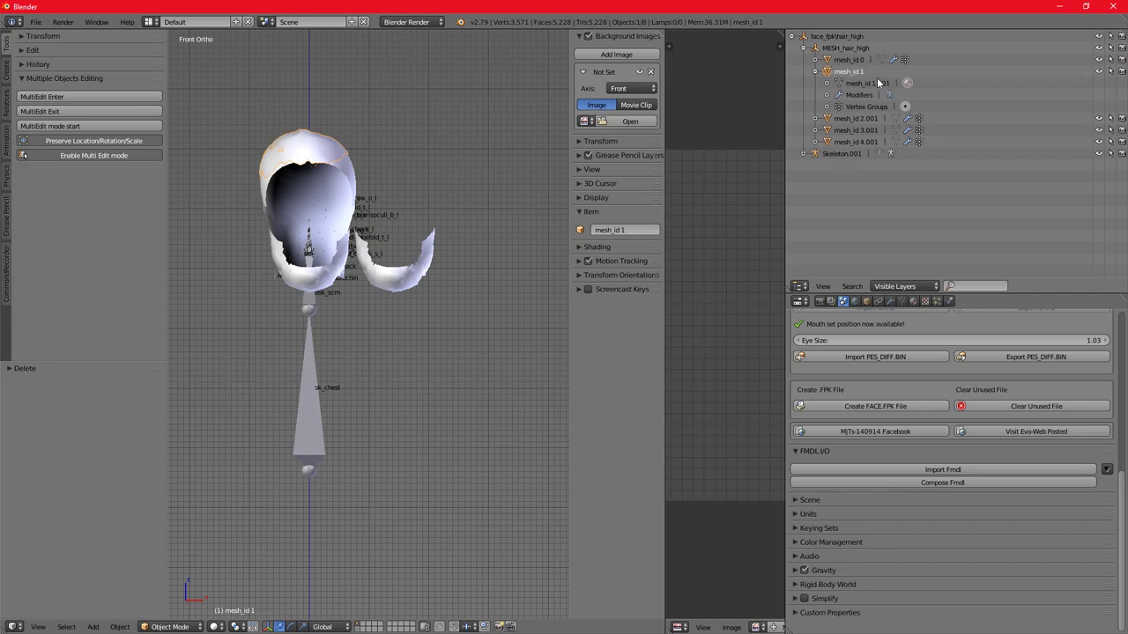
Drop the .001 suffix from mesh_id 1's mesh data and the remaining hair objects, naming them mesh_id 2, mesh_id 3, mesh_id 4 and Skeleton.
{"action": "double_click", "coordinate": [874, 83]}
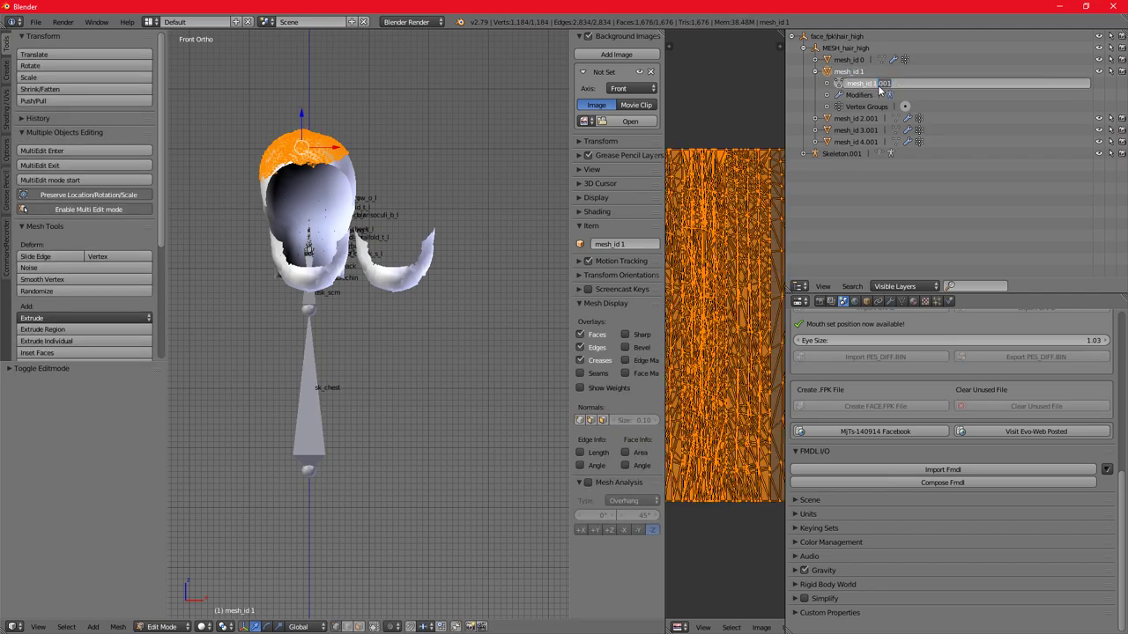
{"action": "key", "text": "BackSpace"}
{"action": "key", "text": "Return"}
{"action": "left_click", "coordinate": [826, 84]}
{"action": "double_click", "coordinate": [897, 96]}
{"action": "double_click", "coordinate": [925, 129]}
{"action": "left_click", "coordinate": [884, 71]}
{"action": "double_click", "coordinate": [868, 95]}
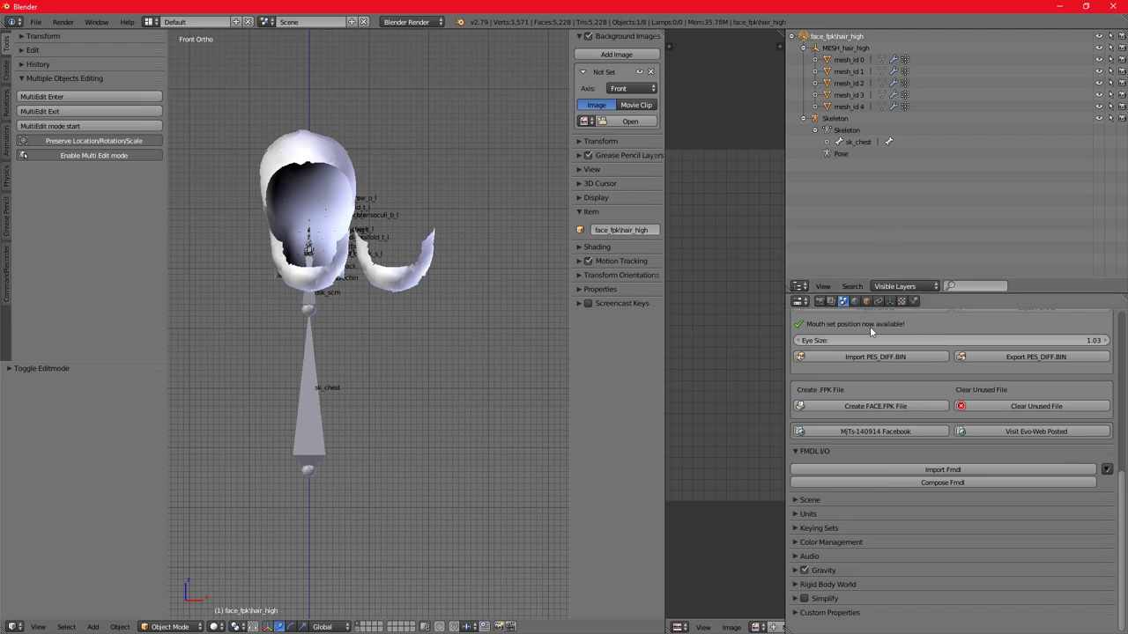
Compose an FMDL entry for hair_high and export it to hair_high.fmdl in the 38593 face_fpk folder.
{"action": "left_click", "coordinate": [998, 485]}
{"action": "left_click", "coordinate": [1103, 511]}
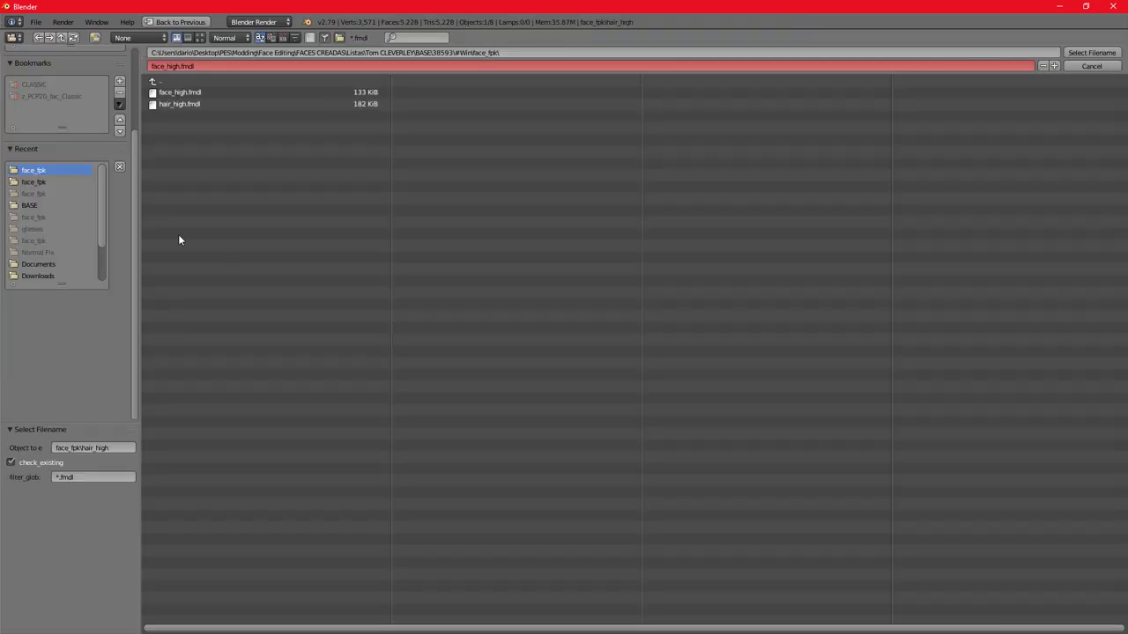
{"action": "left_click", "coordinate": [1064, 54]}
{"action": "scroll", "coordinate": [920, 528], "scroll_direction": "down", "scroll_amount": 4}
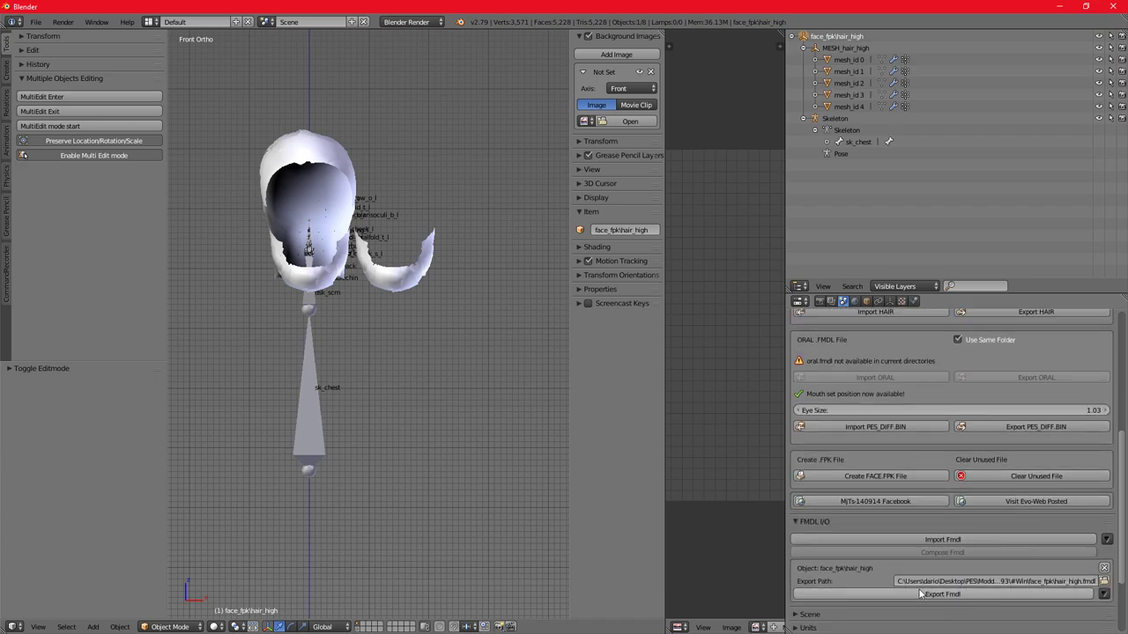
{"action": "left_click", "coordinate": [948, 597]}
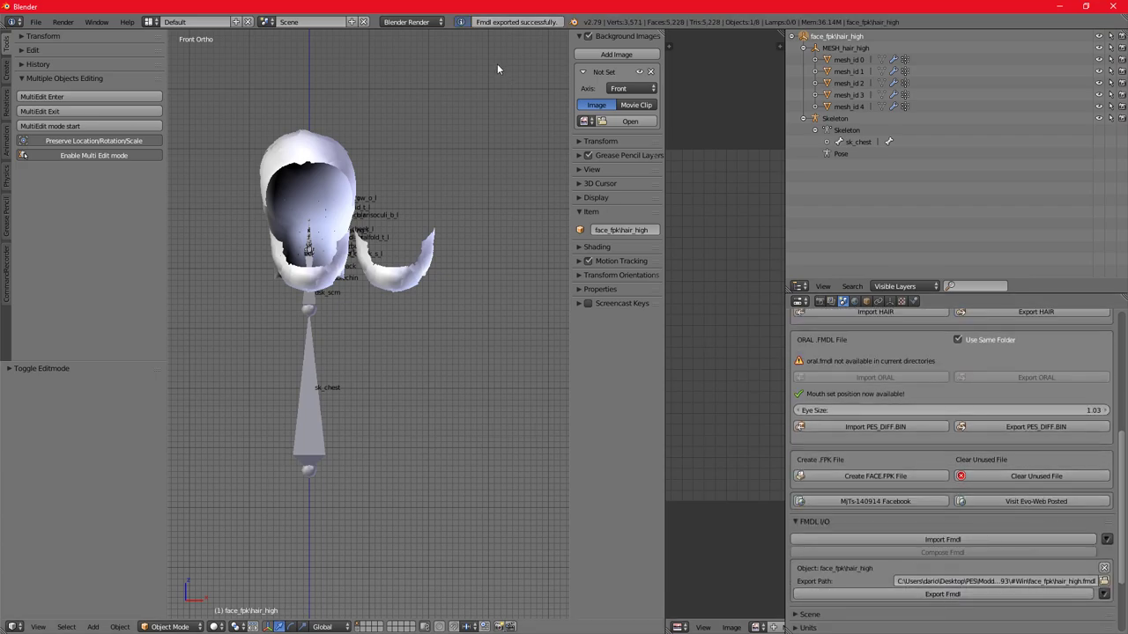
Switch to File Explorer and open the #Win folder inside BASE\38593.
{"action": "scroll", "coordinate": [430, 396], "scroll_direction": "down", "scroll_amount": 3}
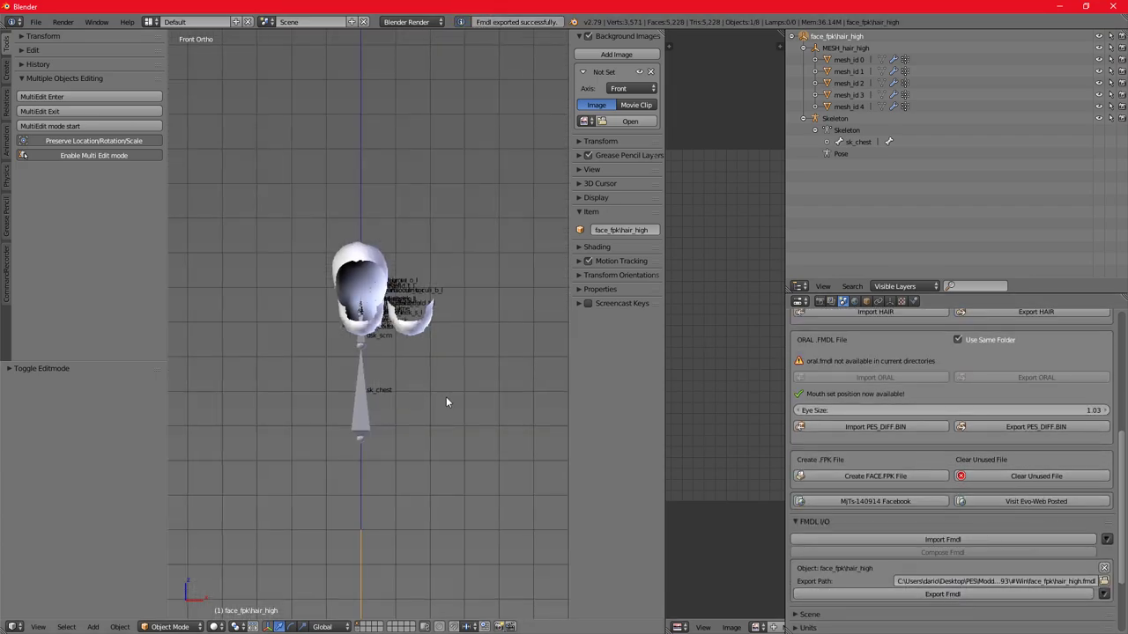
{"action": "middle_click_drag", "start_coordinate": [446, 397], "coordinate": [489, 404], "text": "shift"}
{"action": "key", "text": "super"}
{"action": "mouse_move", "coordinate": [97, 627]}
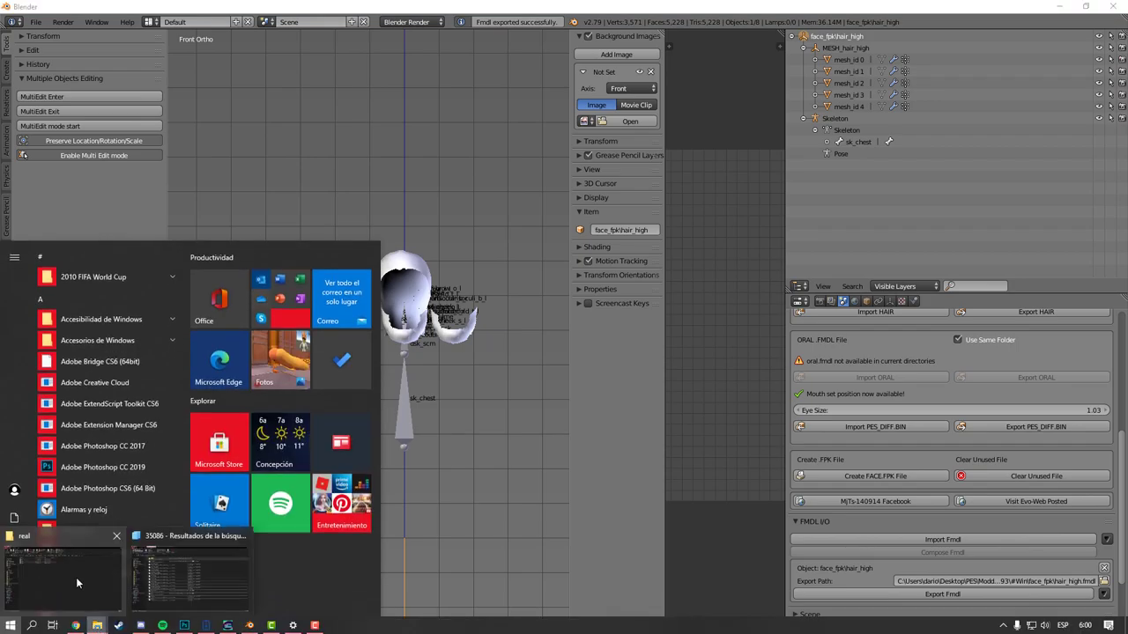
{"action": "left_click", "coordinate": [76, 577]}
{"action": "left_click", "coordinate": [51, 350]}
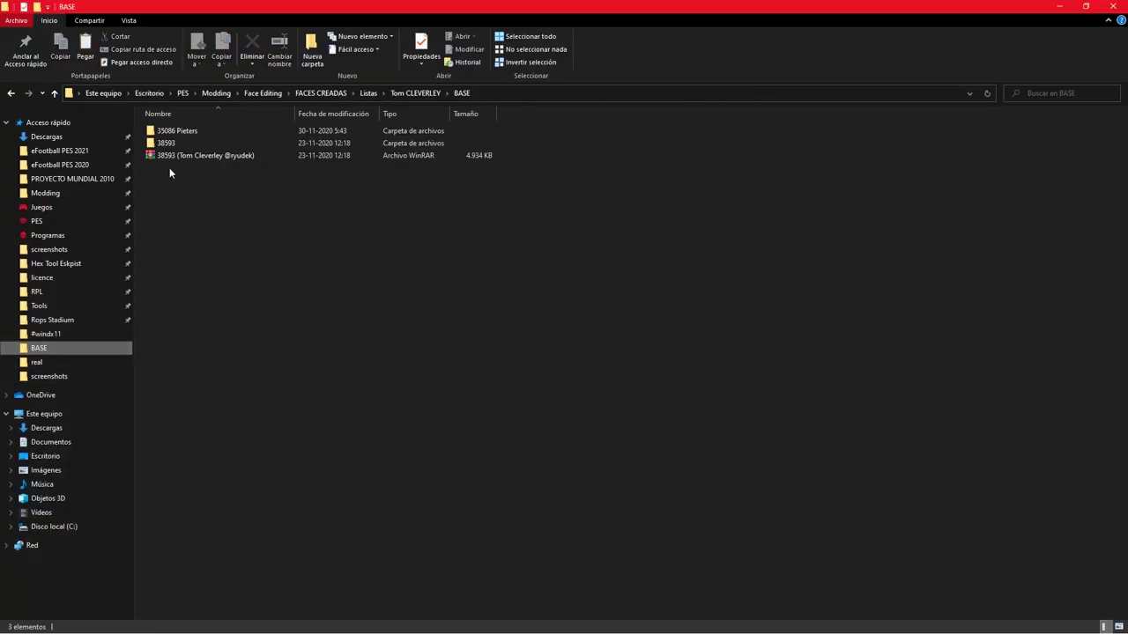
{"action": "double_click", "coordinate": [163, 142]}
{"action": "double_click", "coordinate": [181, 130]}
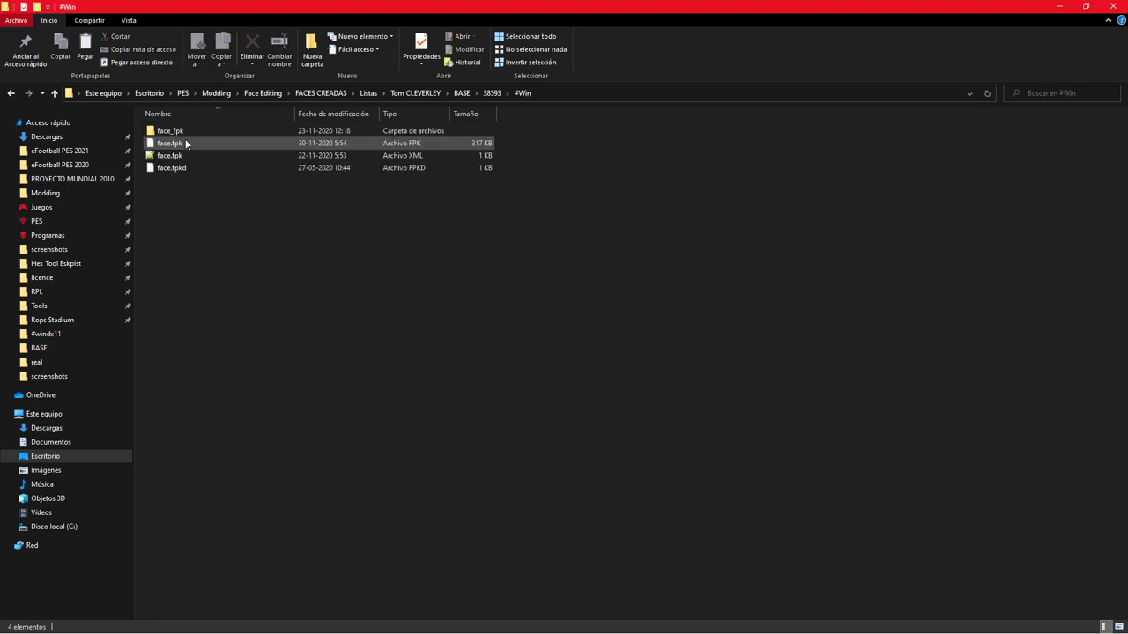
Repack face.fpk by loading its face.fpk XML file into PES Archive Tools.
{"action": "left_click_drag", "start_coordinate": [176, 156], "coordinate": [438, 403]}
{"action": "key", "text": "super"}
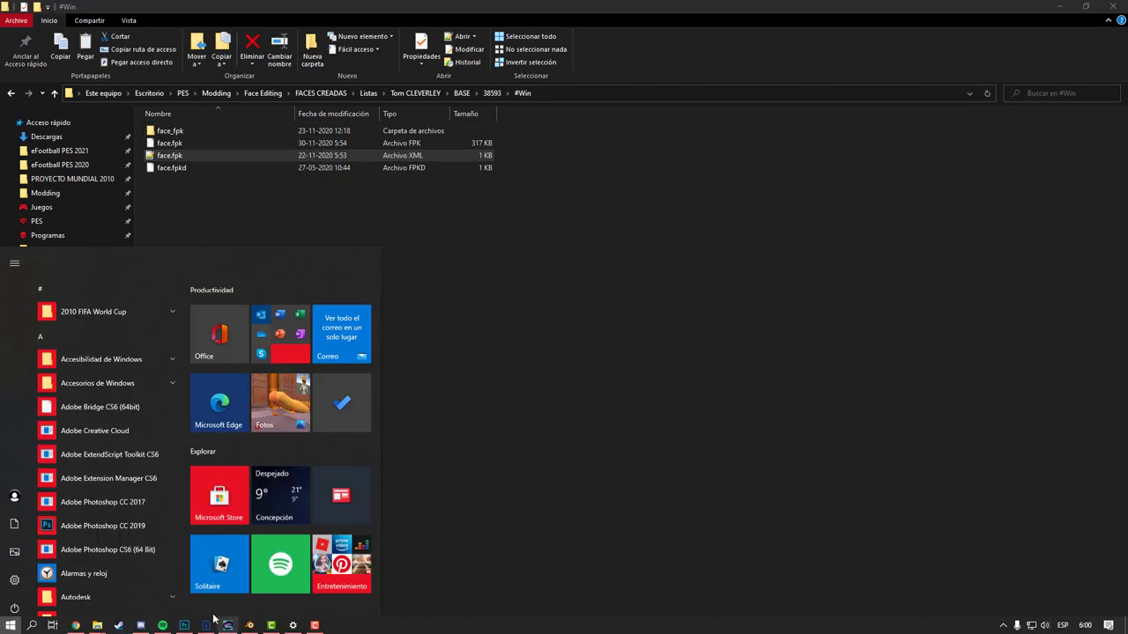
{"action": "left_click", "coordinate": [214, 624]}
{"action": "left_click_drag", "start_coordinate": [164, 155], "coordinate": [266, 298]}
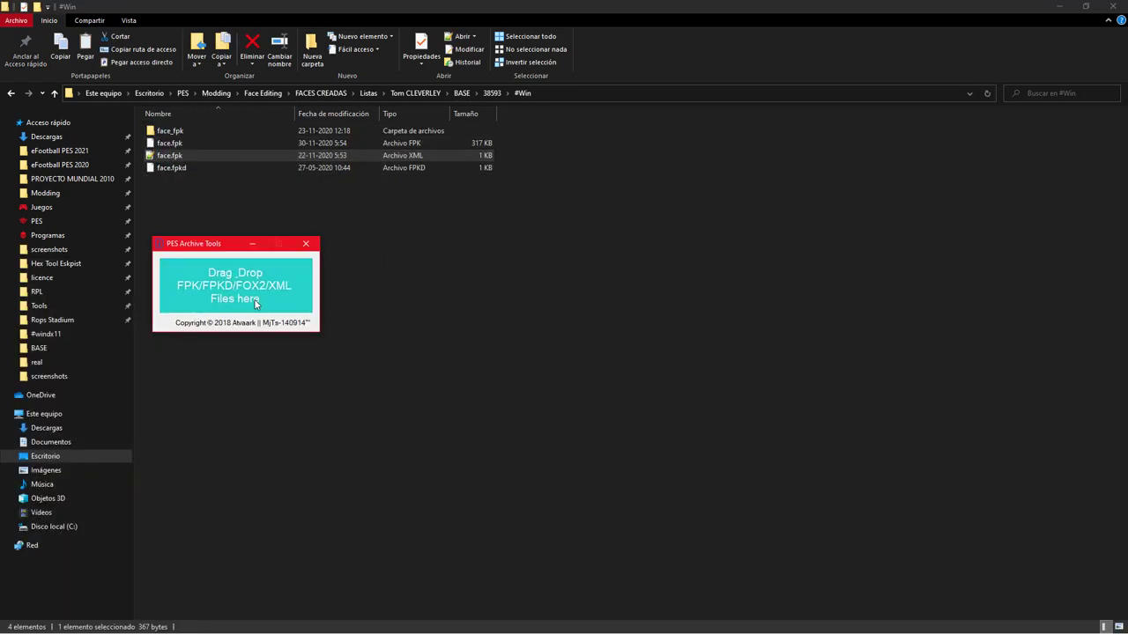
{"action": "left_click", "coordinate": [414, 212]}
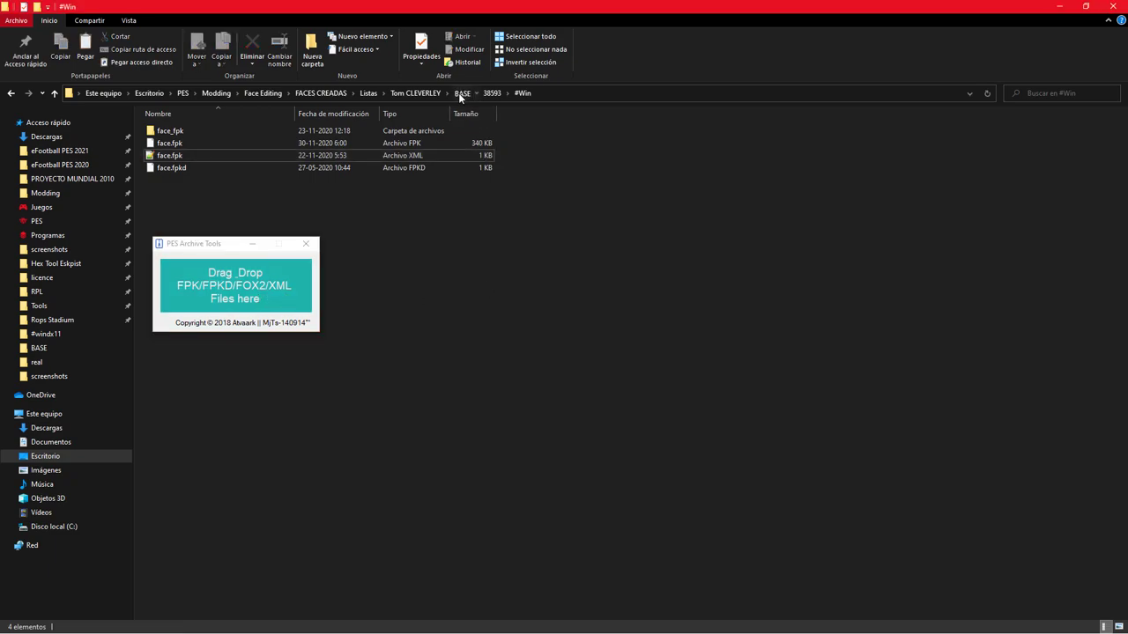
Copy the 38593 folder from BASE into the FACES EDITING livecpk's real folder, replacing the existing files.
{"action": "left_click", "coordinate": [460, 92]}
{"action": "left_click", "coordinate": [46, 360]}
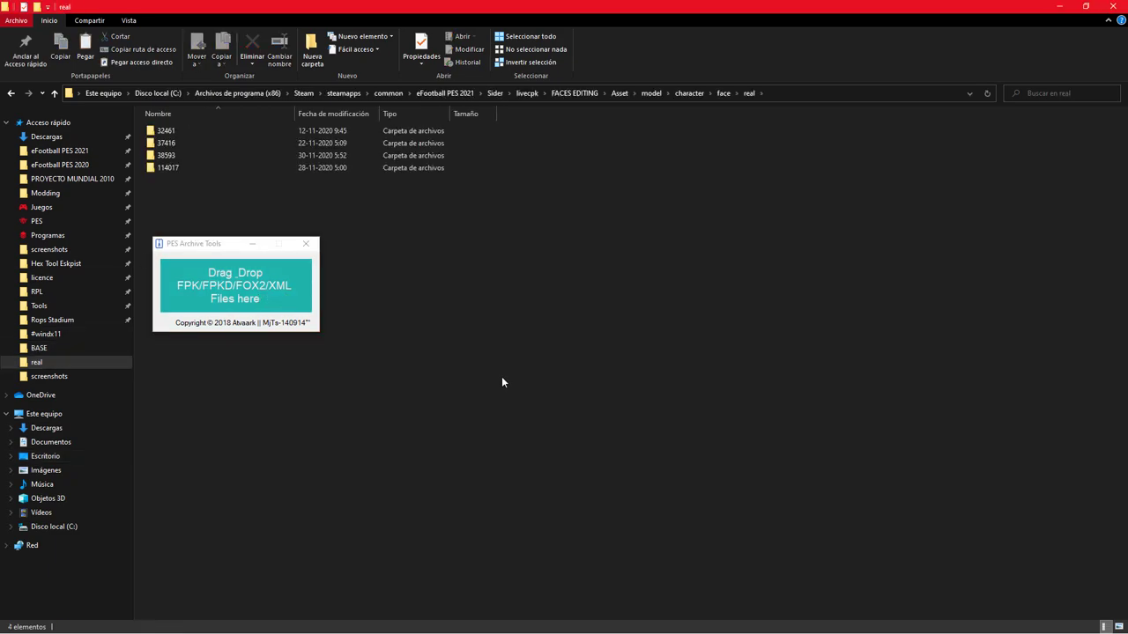
{"action": "key", "text": "ctrl+v"}
{"action": "left_click", "coordinate": [521, 230]}
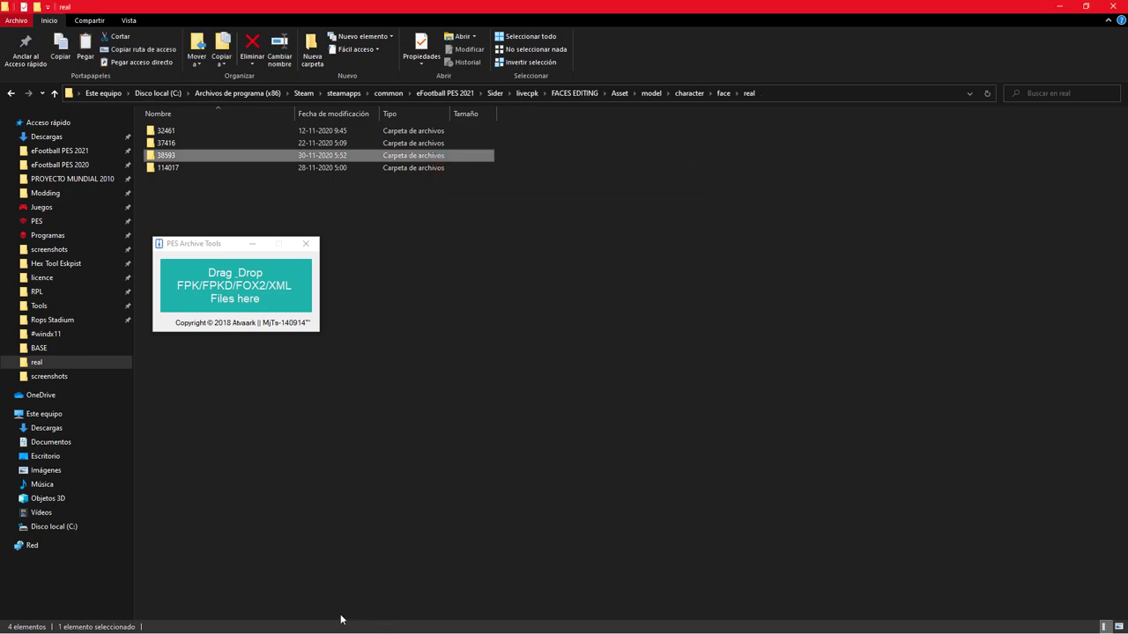
Switch to eFootball PES 2021 and minimize the PES Archive Tools window covering it.
{"action": "key", "text": "super"}
{"action": "left_click", "coordinate": [227, 626]}
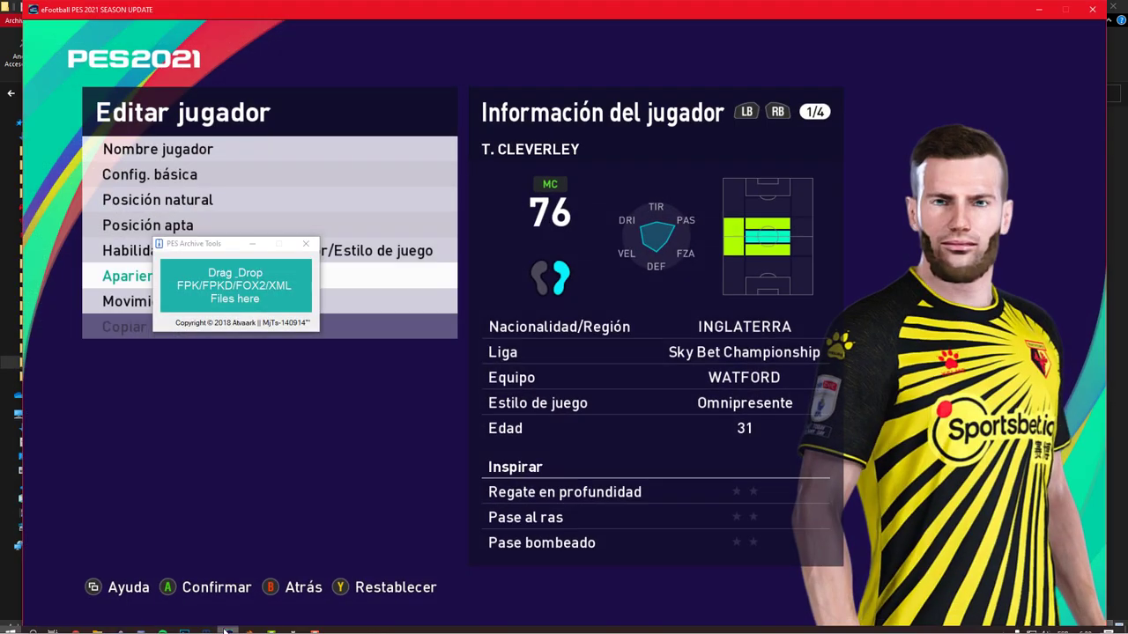
{"action": "left_click", "coordinate": [252, 246]}
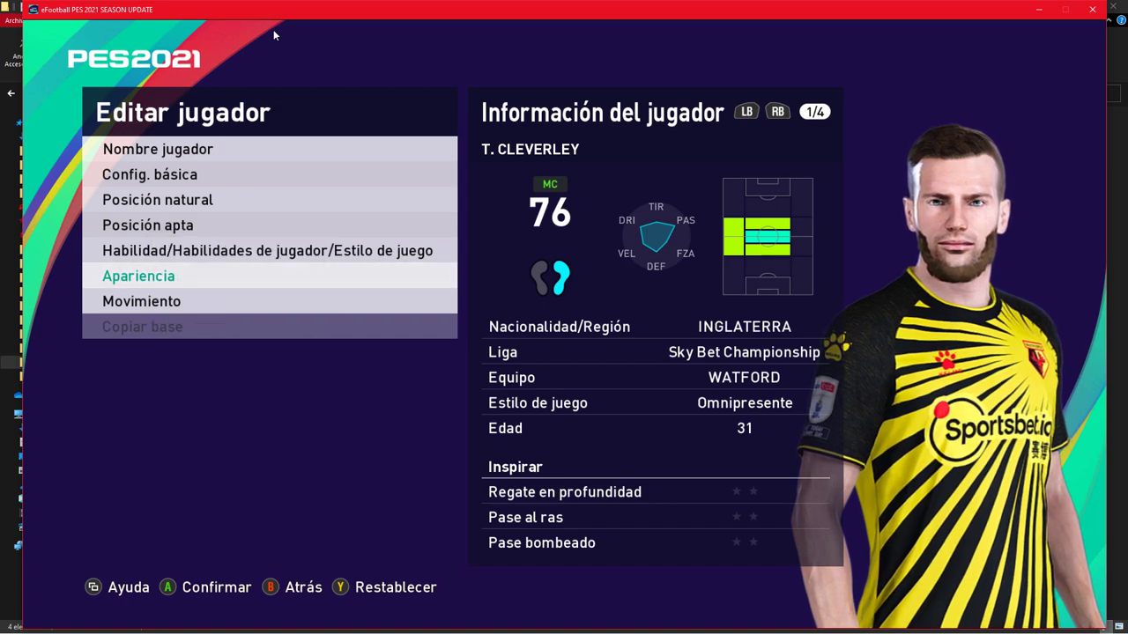
Restore T. Cleverley's player data and open the Apariencia screen to examine the beard in the game.
{"action": "key", "text": "y"}
{"action": "key", "text": "Right"}
{"action": "key", "text": "Return"}
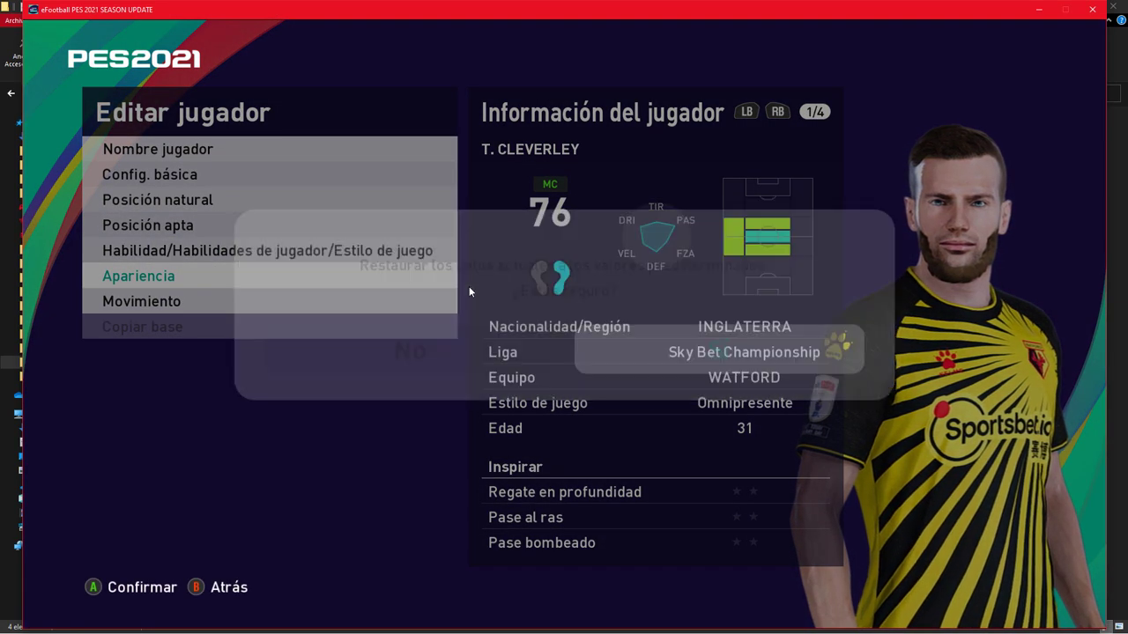
{"action": "key", "text": "Return"}
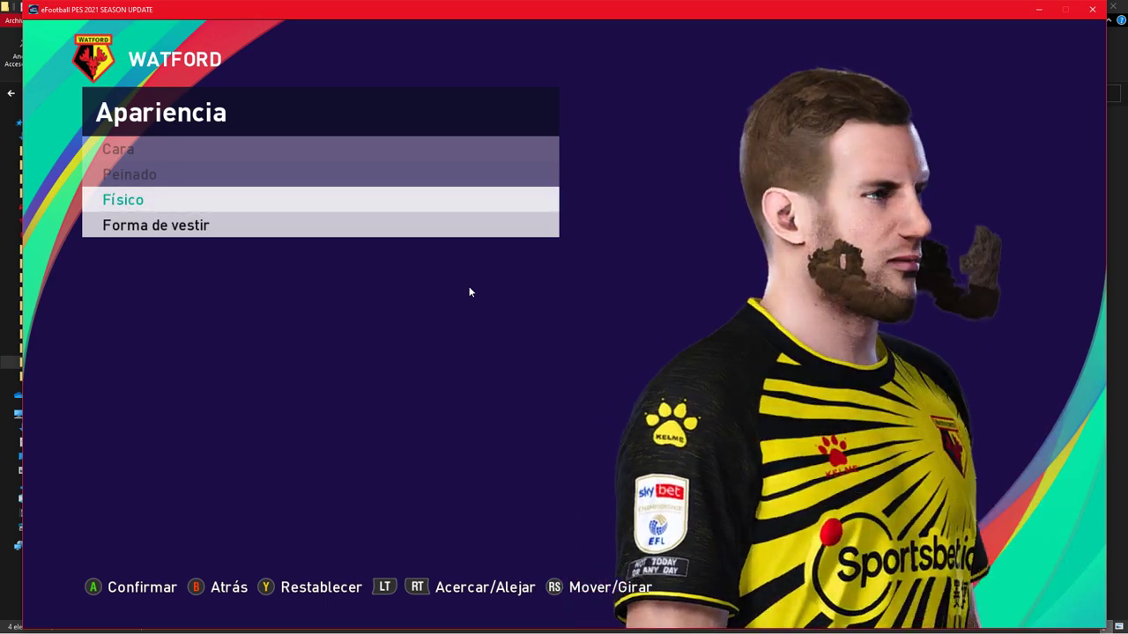
{"action": "key", "text": "Escape"}
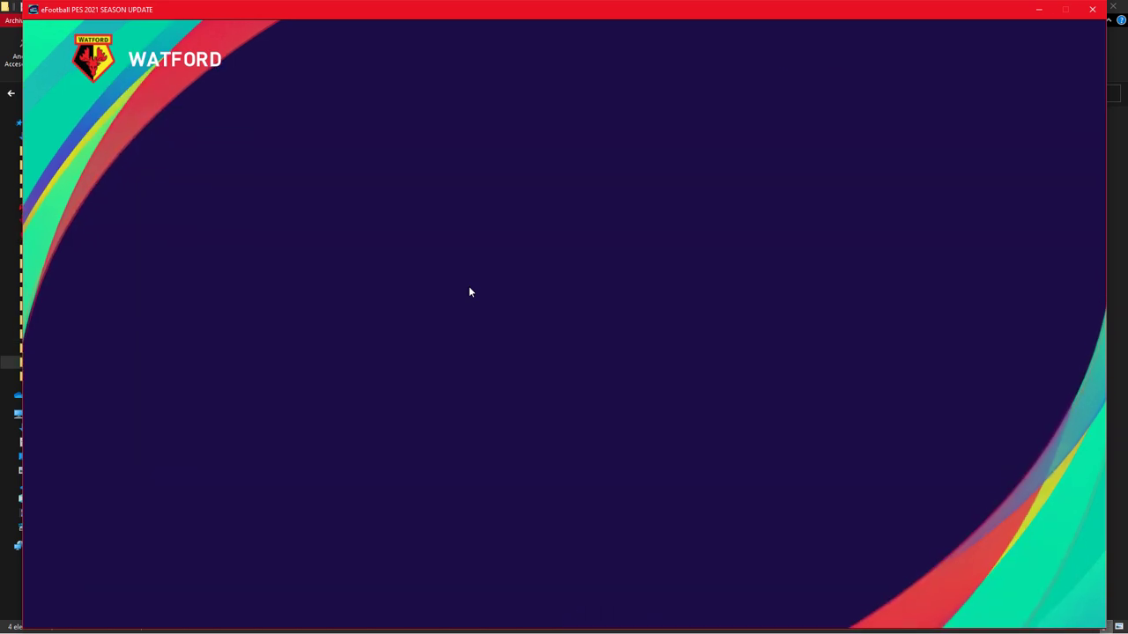